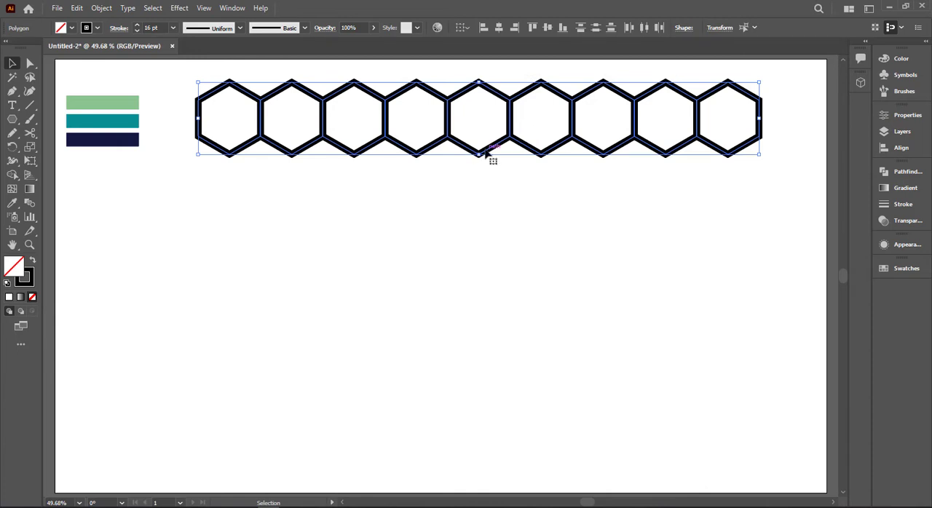
- Duplicate the hexagon row directly below itself, shifted half a hexagon to the left so the two rows interlock
drag(482, 158, 454, 207)
key(ctrl+d)
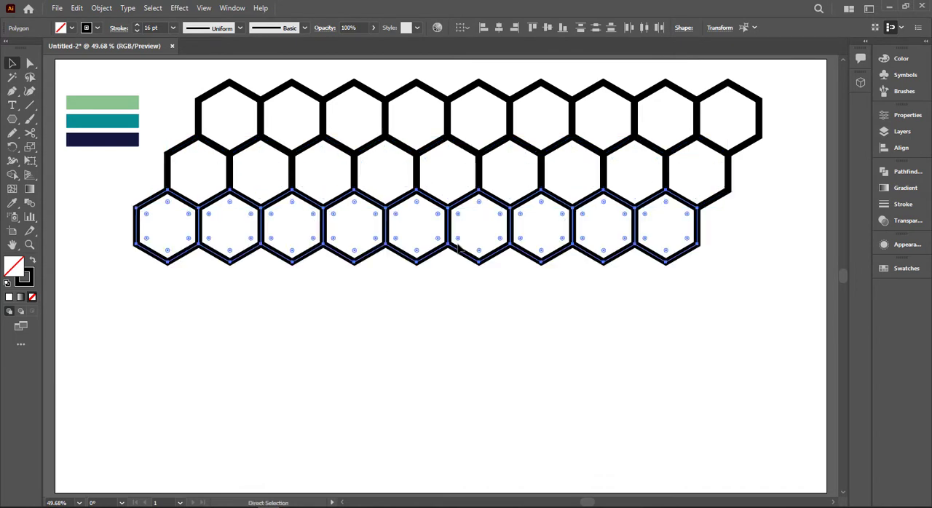
key(ctrl+d)
key(ctrl+d)
key(ctrl+d)
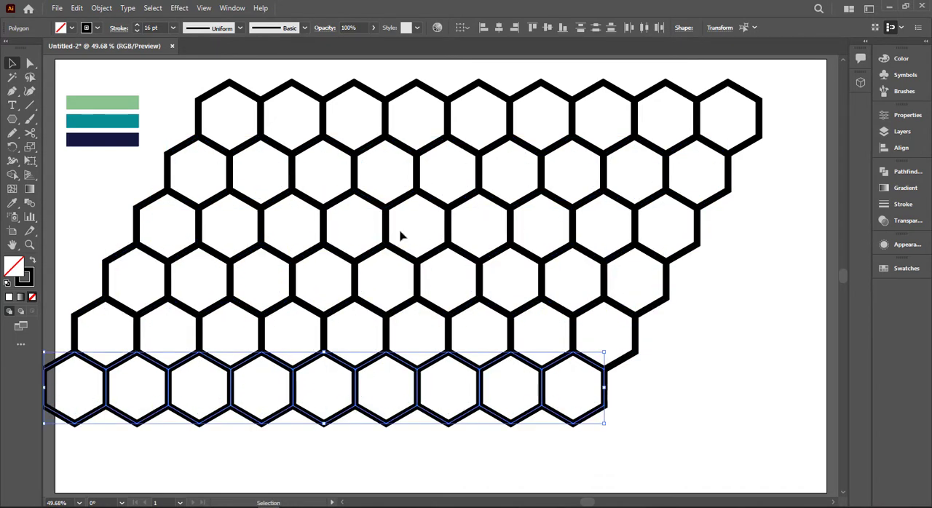
key(ctrl+z)
key(ctrl+z)
key(ctrl+z)
key(ctrl+z)
- Duplicate the two interlocking hexagon rows straight down and repeat the copy until the honeycomb has eight rows
drag(173, 79, 766, 210)
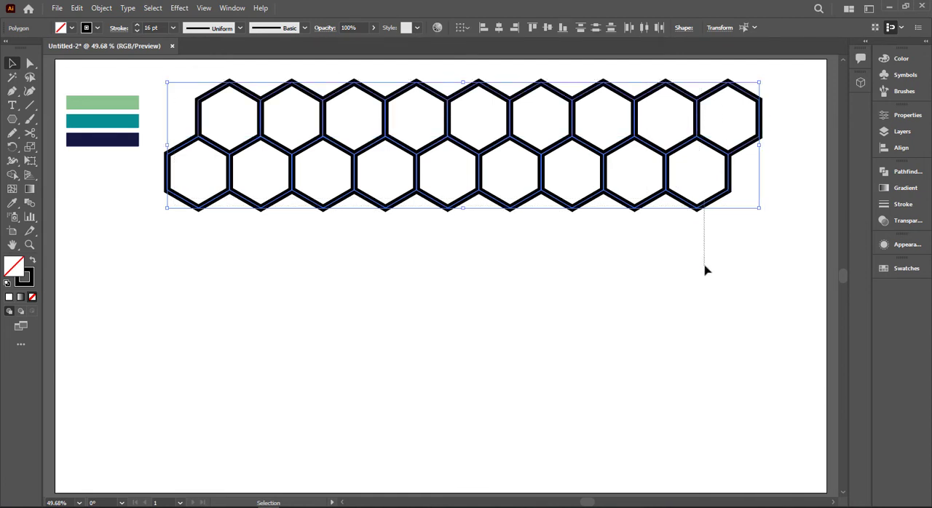
drag(704, 266, 704, 208)
drag(779, 83, 330, 204)
click(340, 203)
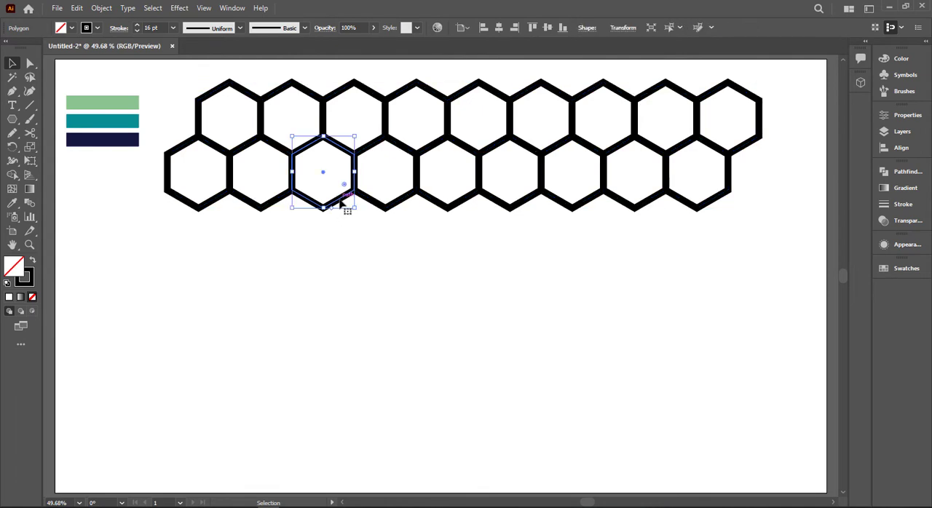
drag(174, 86, 730, 311)
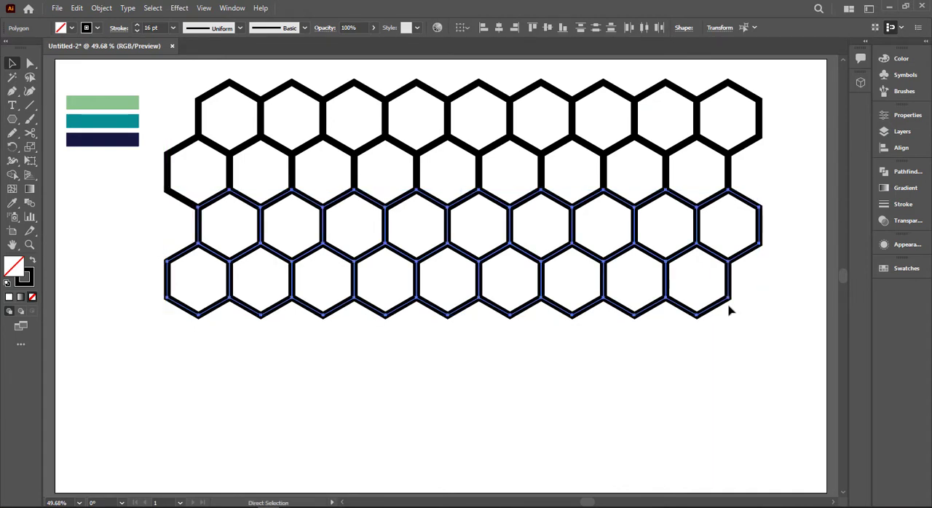
key(ctrl+d)
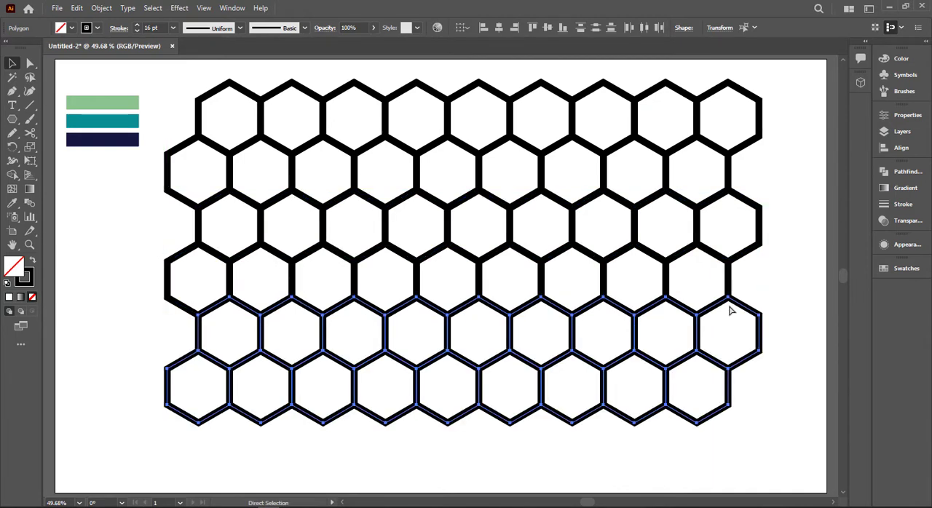
scroll(732, 312, down, 2)
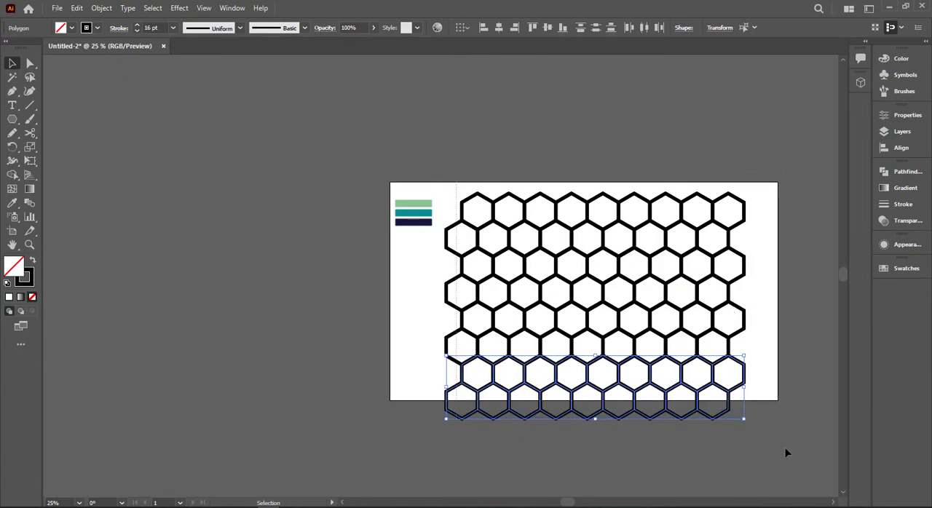
- Save the whole honeycomb pattern as a new symbol and delete the original hexagons from the artboard
key(ctrl+a)
click(905, 74)
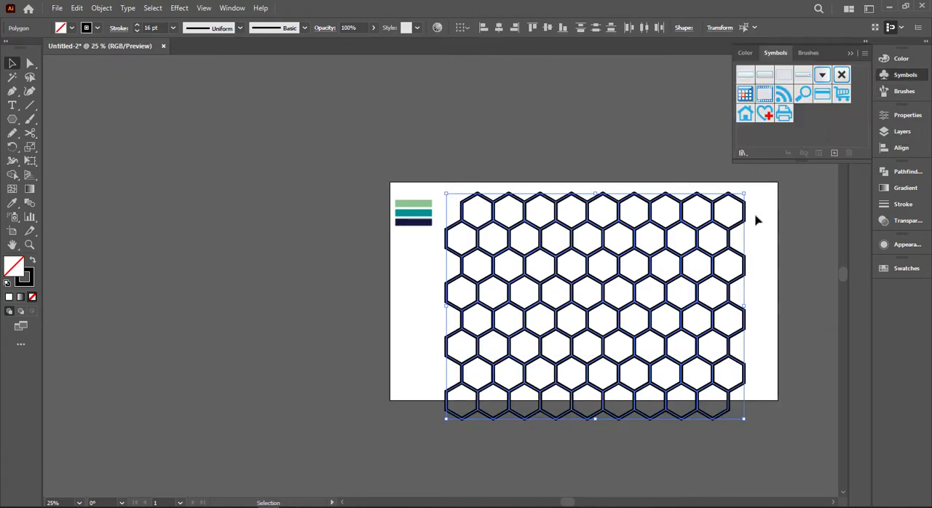
drag(717, 280, 829, 137)
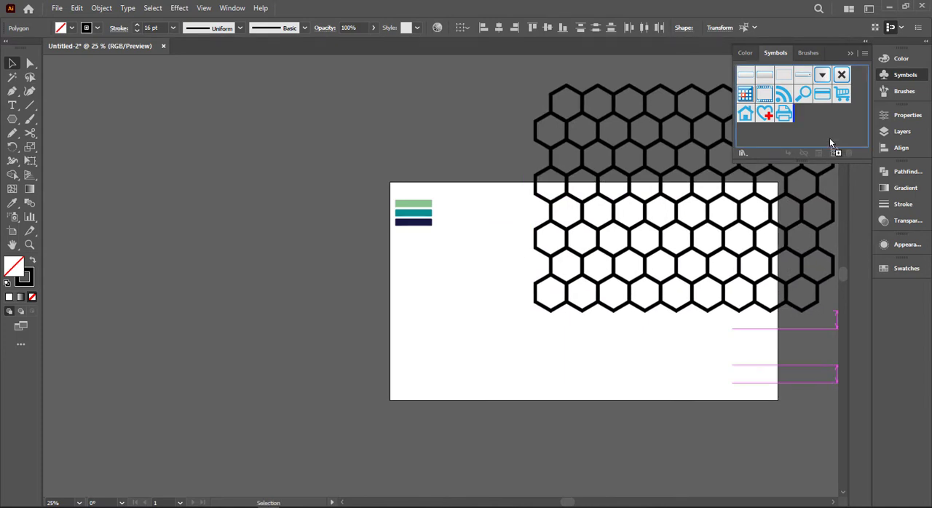
key(Return)
key(Delete)
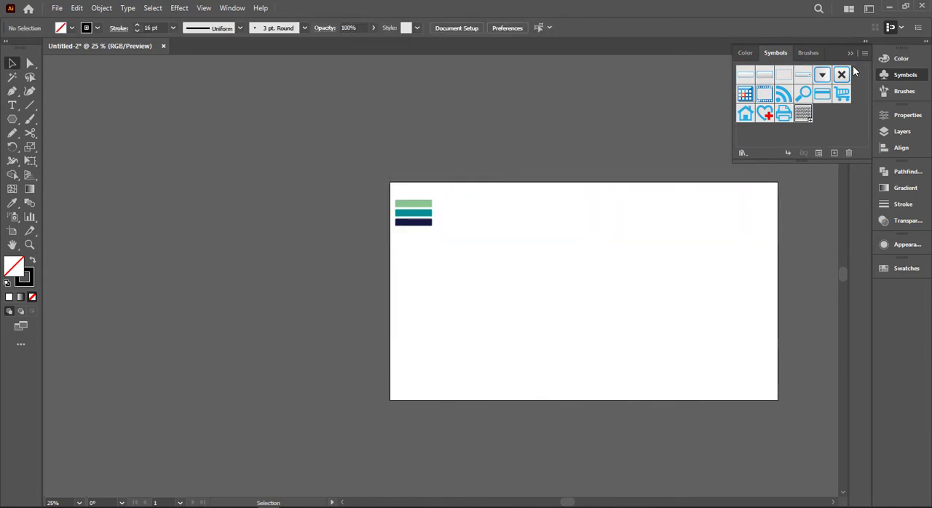
key(ctrl+0)
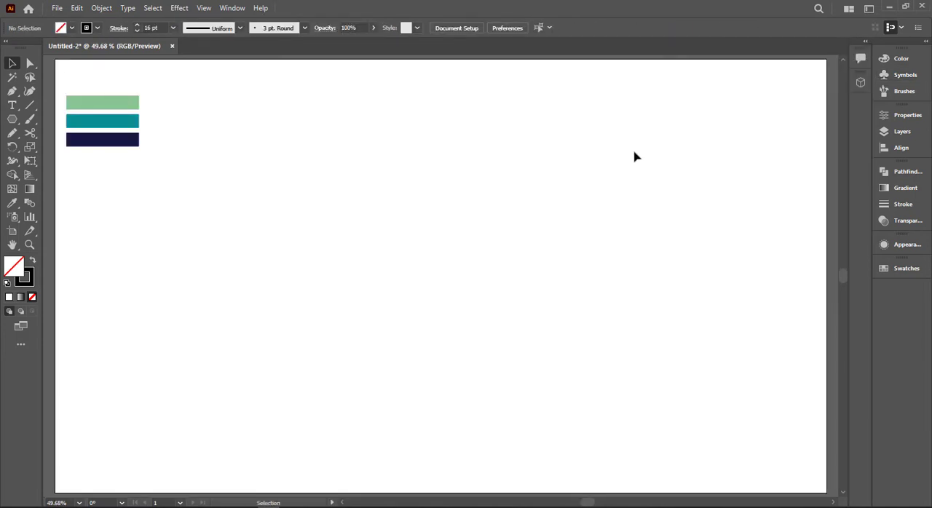
click(903, 74)
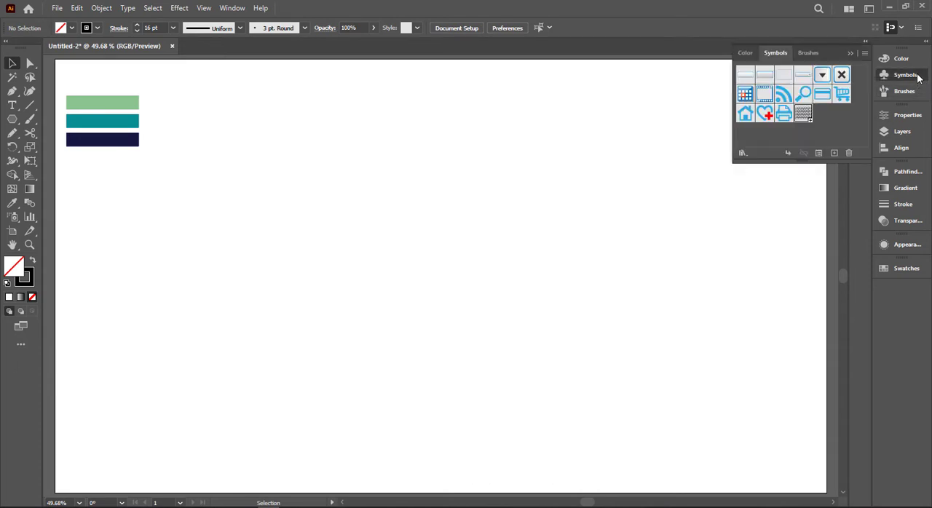
click(902, 74)
- Draw a circle about 392 px in diameter near the artboard's middle with a black fill and no stroke
drag(11, 118, 76, 149)
drag(445, 289, 524, 353)
key(shift+x)
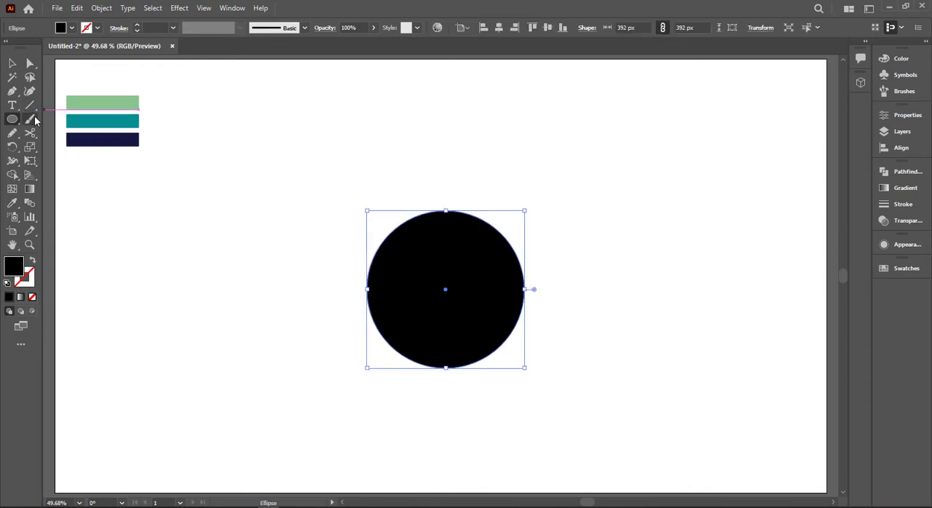
- Draw a vertical line through the circle's centre extending past both edges, and select it together with the circle
click(30, 105)
mouse_move(447, 193)
mouse_down()
mouse_move(474, 264)
mouse_move(491, 398)
mouse_up()
key(v)
drag(352, 151, 527, 401)
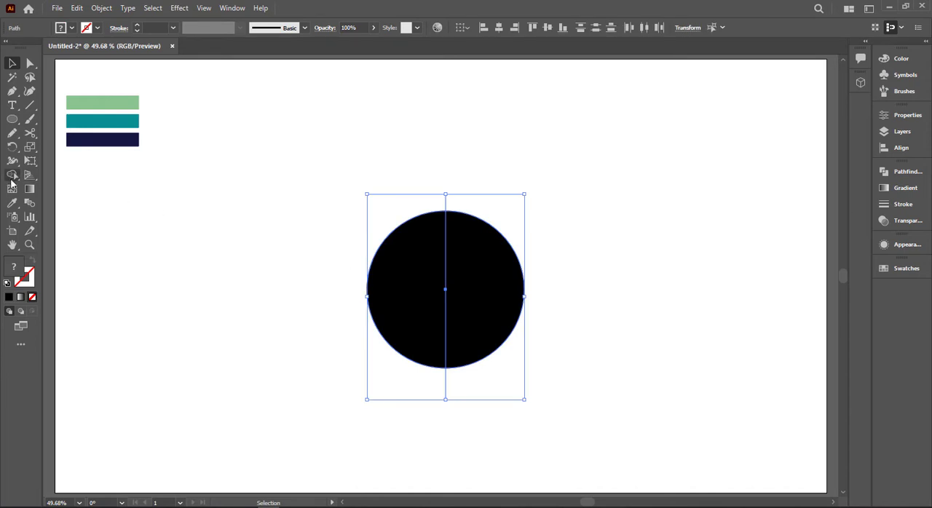
- Remove the circle's left half with the Shape Builder tool and delete the leftover line pieces
click(13, 175)
alt+click(400, 281)
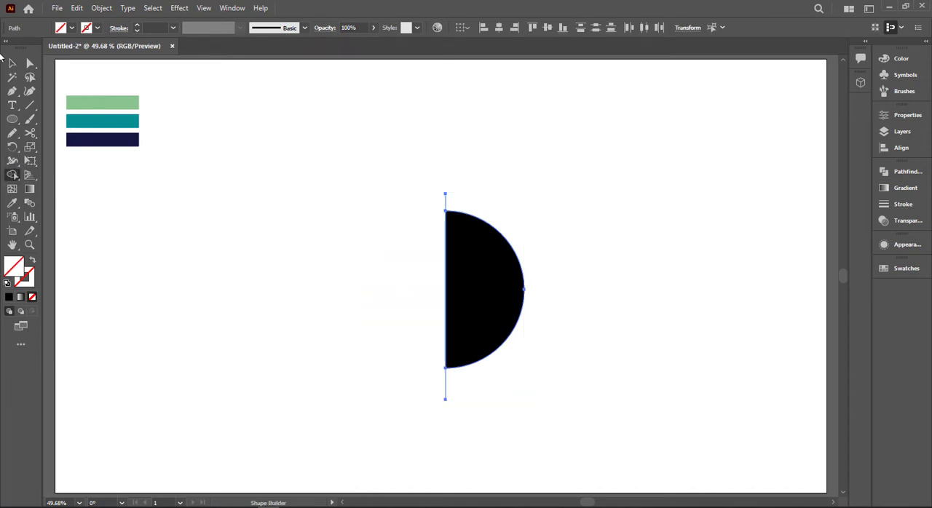
click(15, 66)
click(398, 182)
drag(402, 188, 467, 203)
key(Delete)
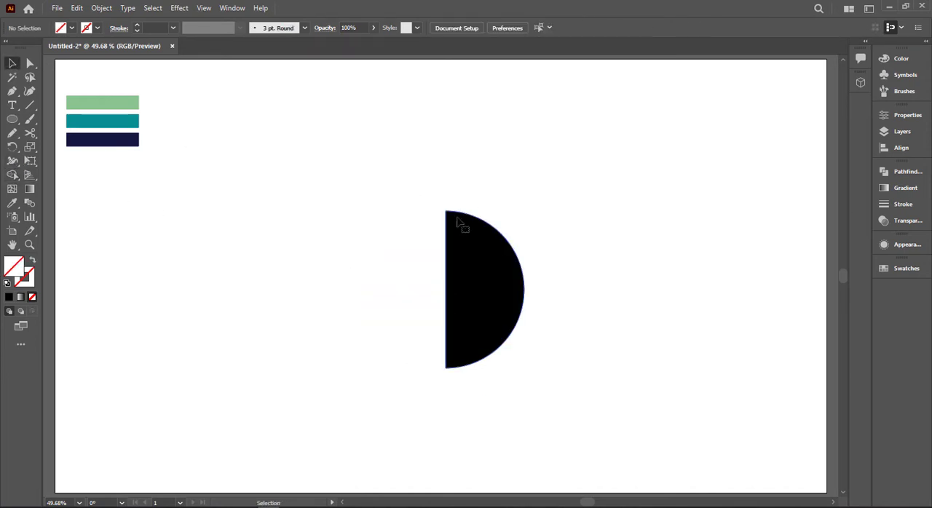
- Fill the remaining half circle with light green
click(459, 223)
click(65, 29)
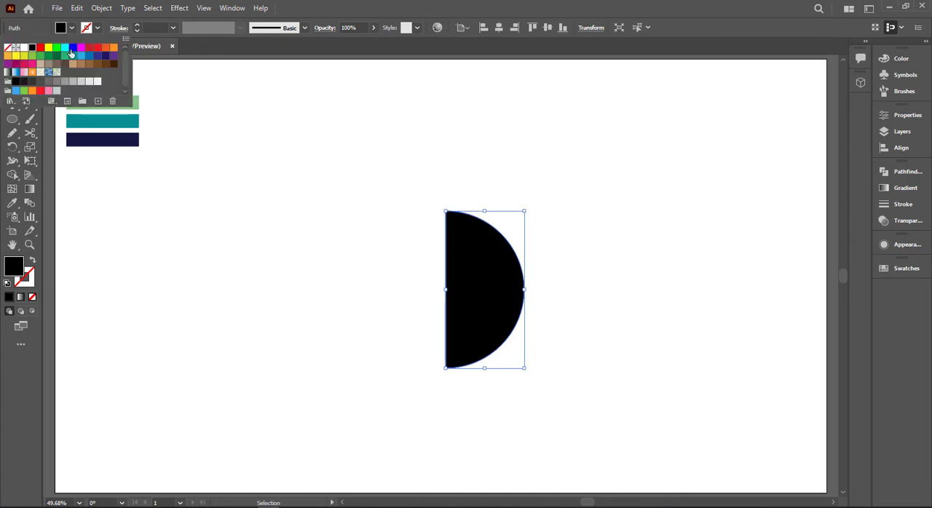
click(32, 57)
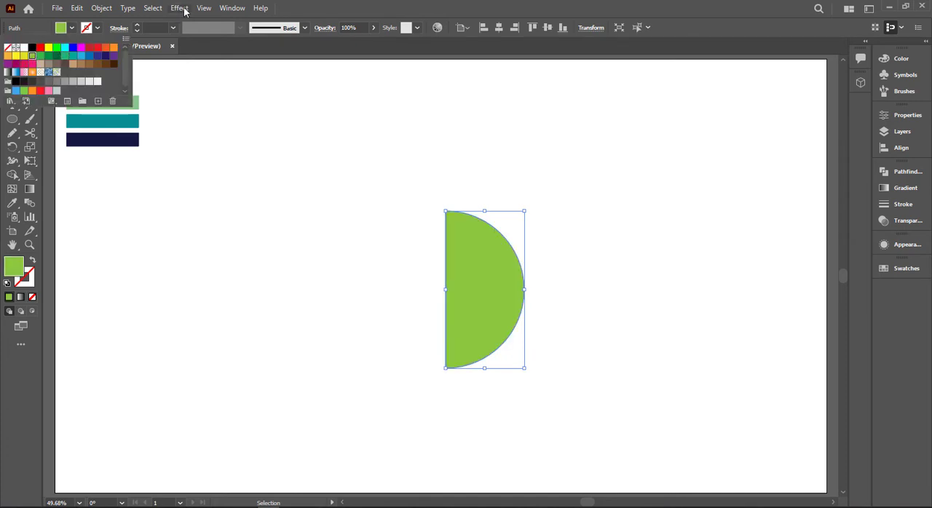
- Apply the classic 3D Revolve effect to the half circle with the preview shown
click(179, 8)
mouse_move(211, 74)
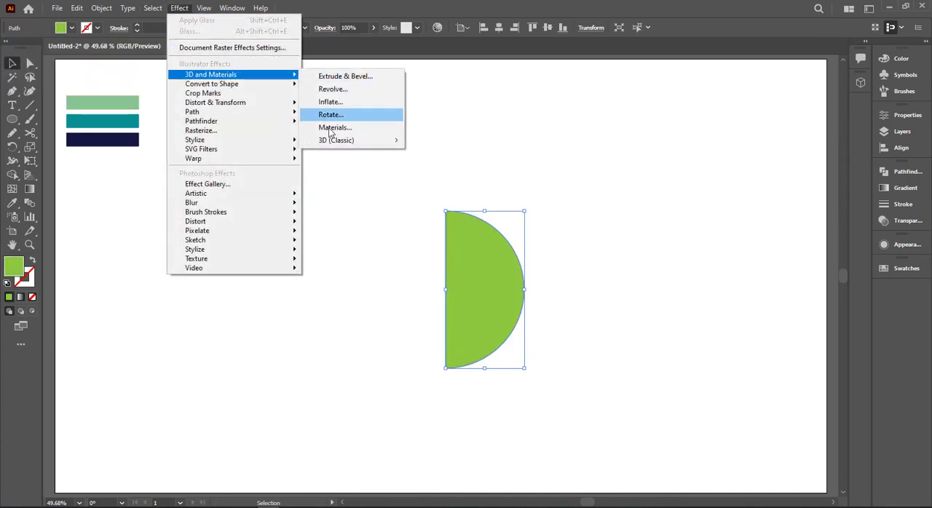
mouse_move(415, 140)
click(446, 154)
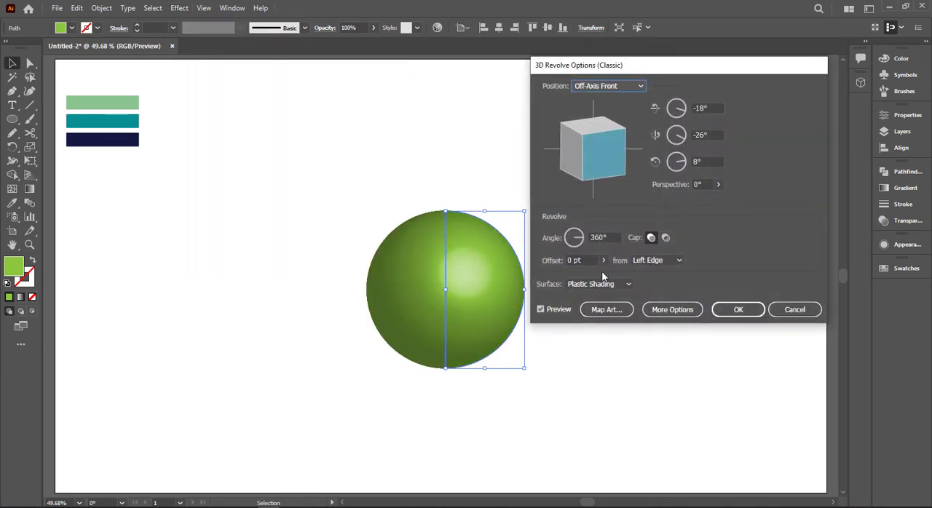
- Map the honeycomb artwork, New Symbol, onto the sphere's surface with Invisible Geometry enabled
click(618, 311)
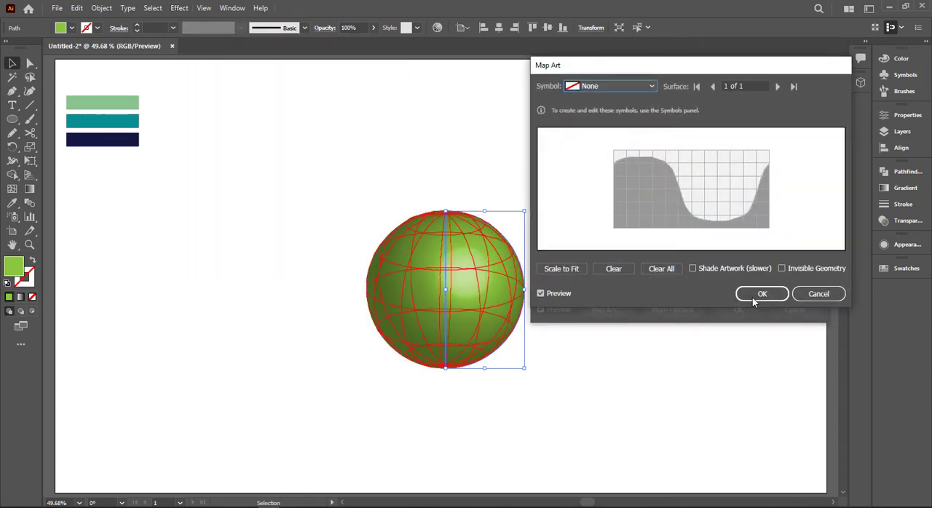
click(781, 268)
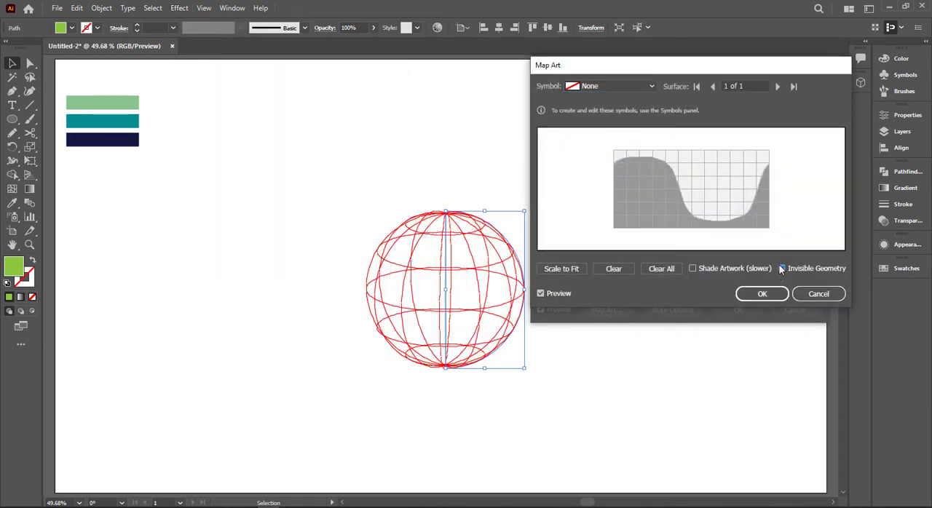
click(599, 86)
click(610, 301)
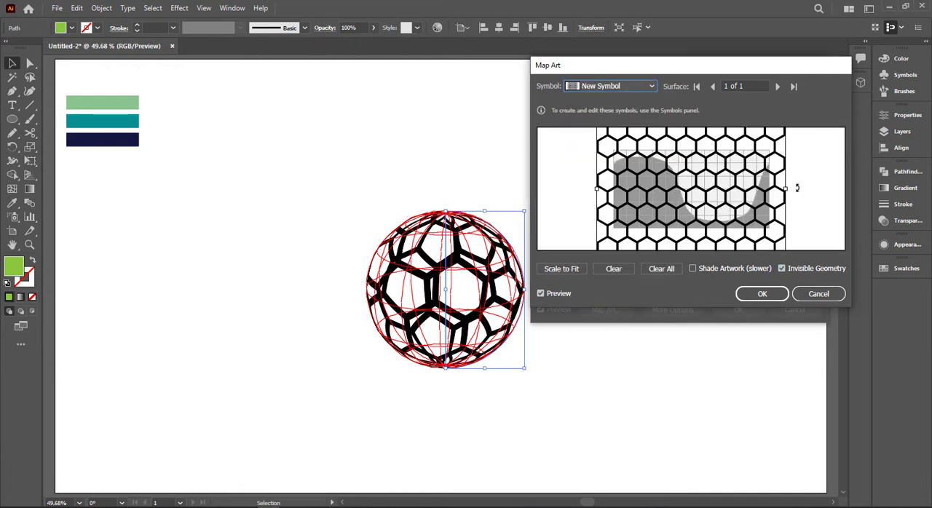
- Compress the mapped honeycomb slightly in height, reposition it over the sphere's surface grid, and accept the mapping
drag(759, 191, 748, 191)
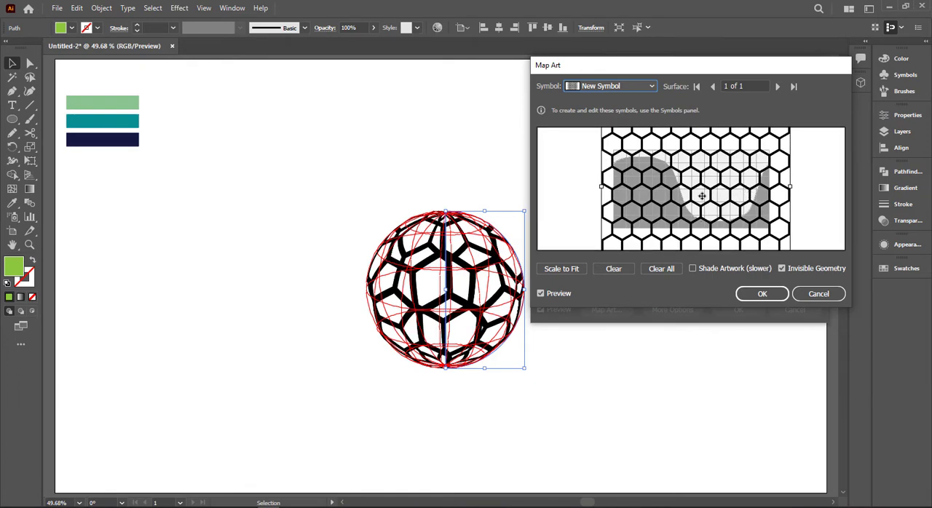
drag(701, 195, 703, 178)
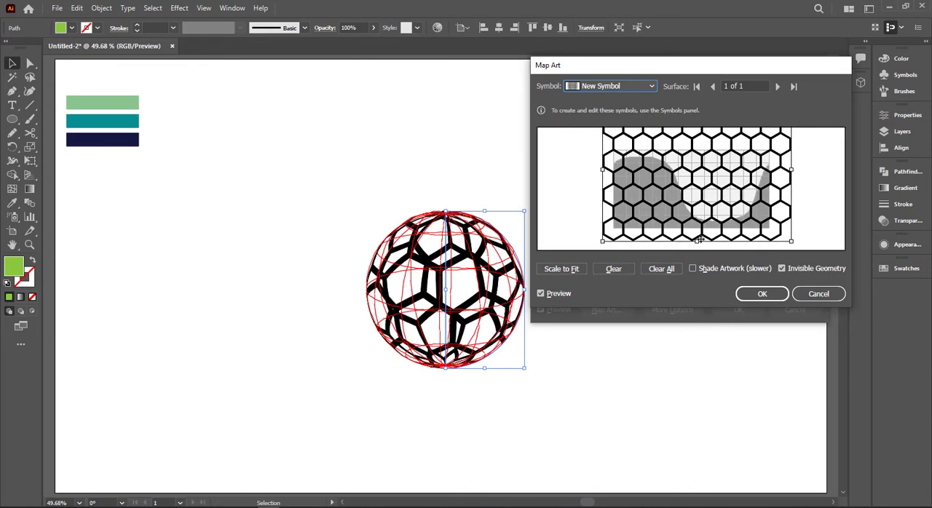
drag(697, 243, 698, 225)
drag(726, 158, 725, 169)
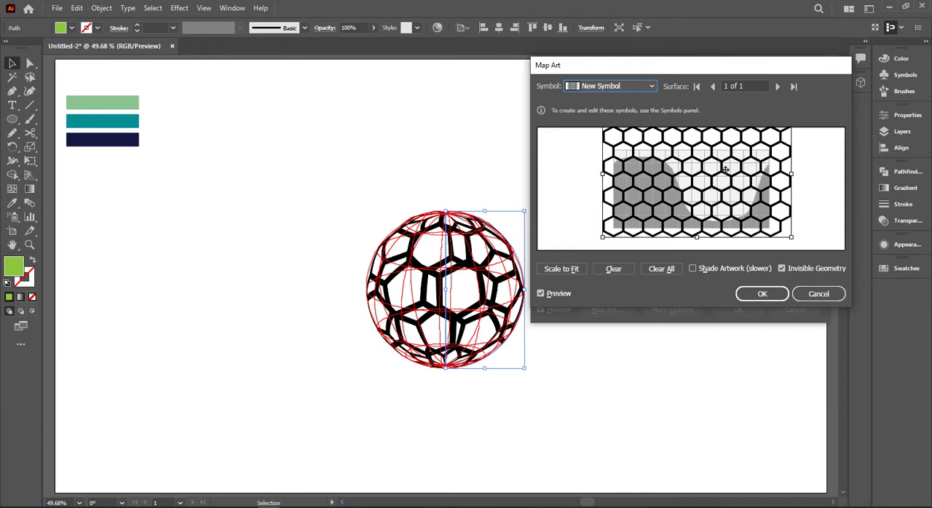
drag(726, 170, 726, 170)
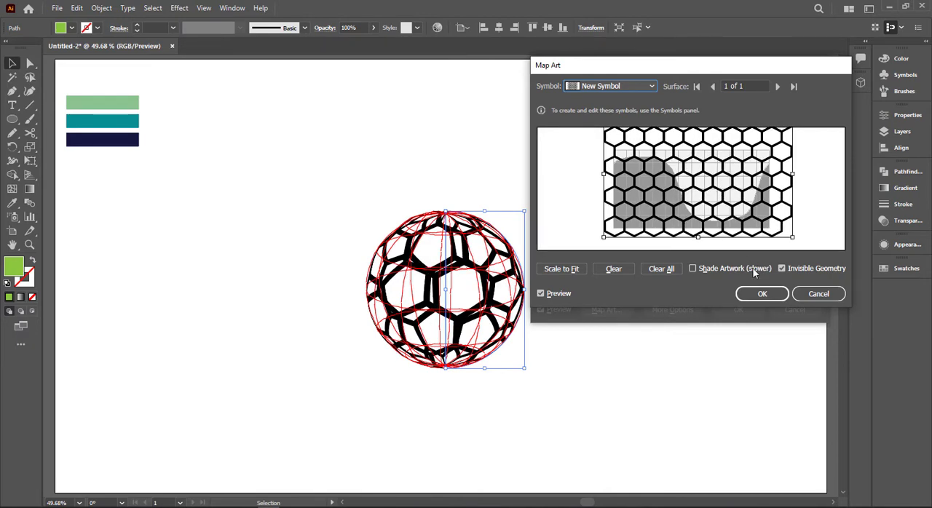
click(761, 293)
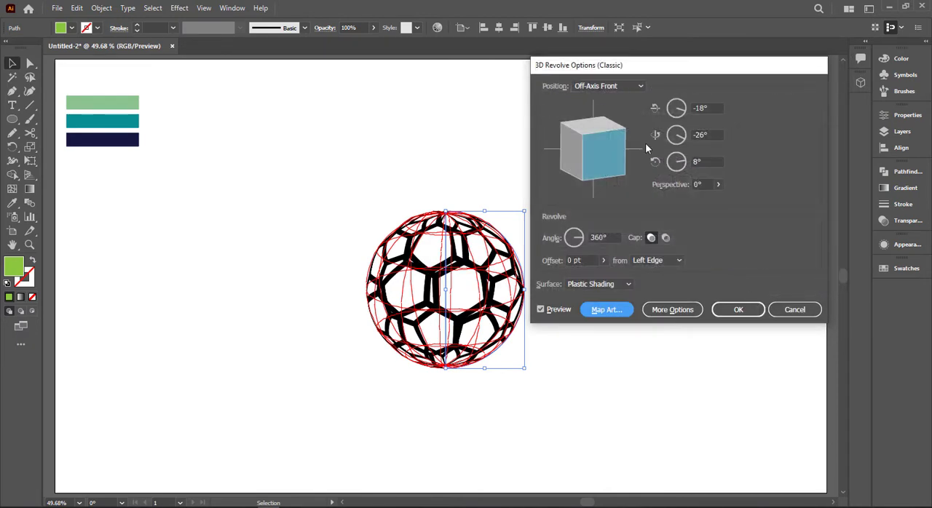
- Set the revolve perspective to 47° and apply the 3D effect
click(725, 184)
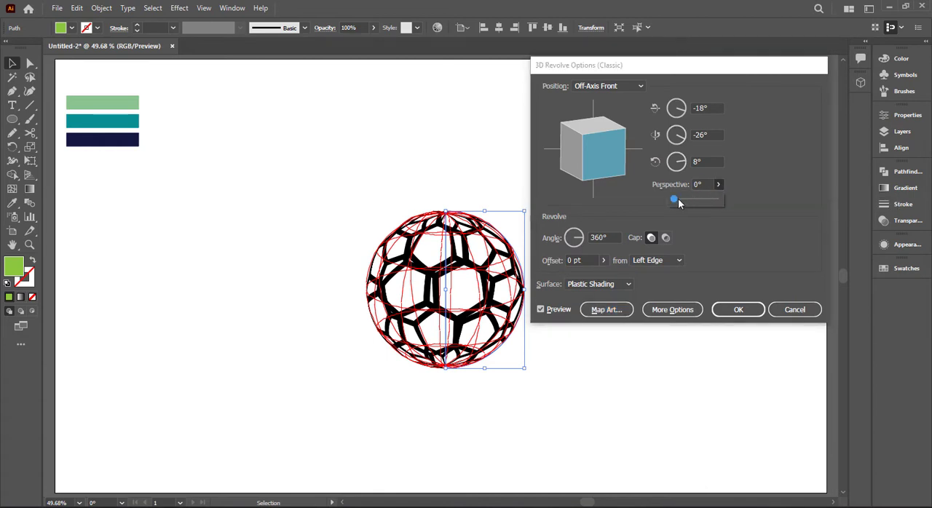
drag(671, 200, 676, 201)
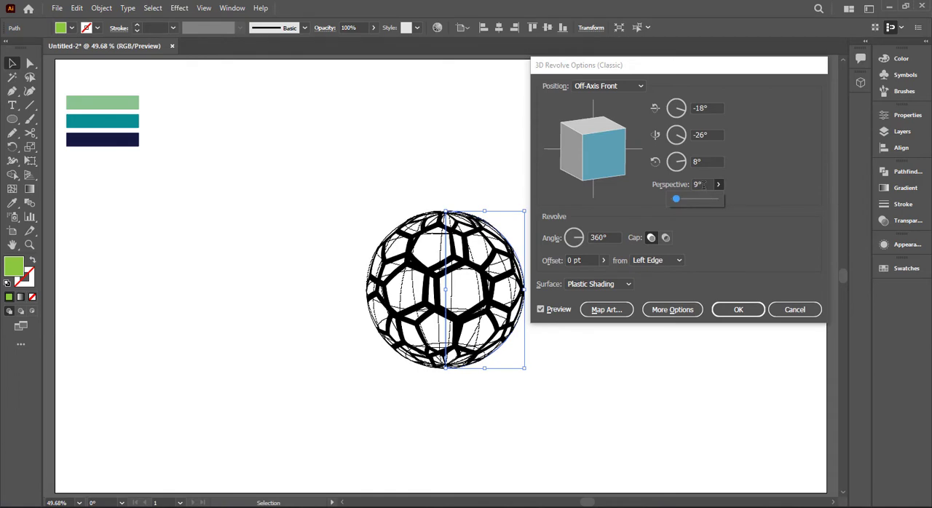
click(700, 184)
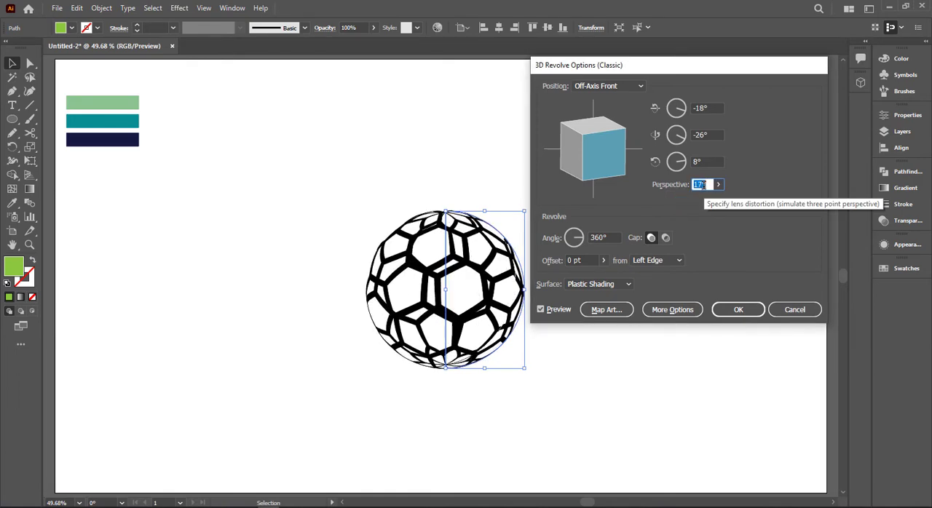
key(Up)
key(Up)
key(Up)
key(Up)
key(Up)
key(Up)
key(Up)
key(Up)
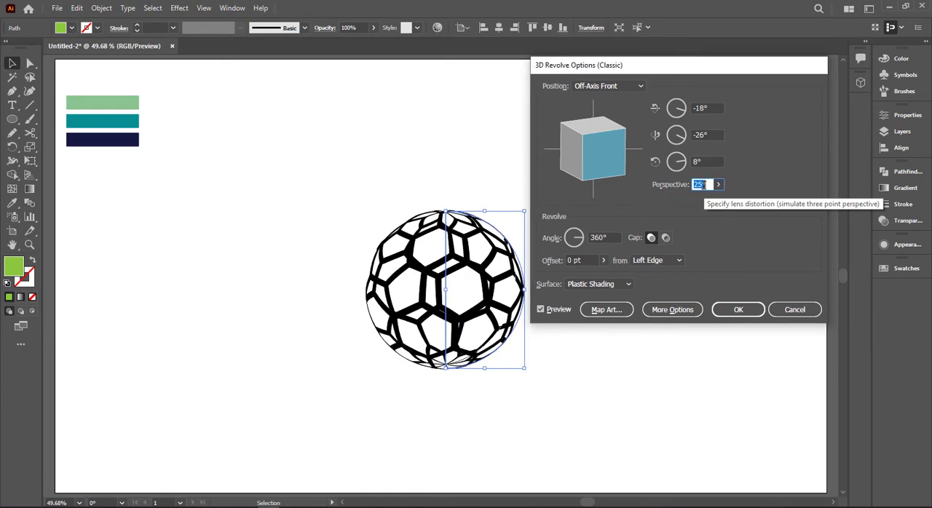
key(Up)
key(Up)
key(Up)
key(Up)
key(Up)
key(Up)
key(Up)
key(Up)
key(Up)
key(Up)
key(Up)
key(Up)
key(Up)
key(Up)
key(Up)
key(Up)
key(Up)
key(Up)
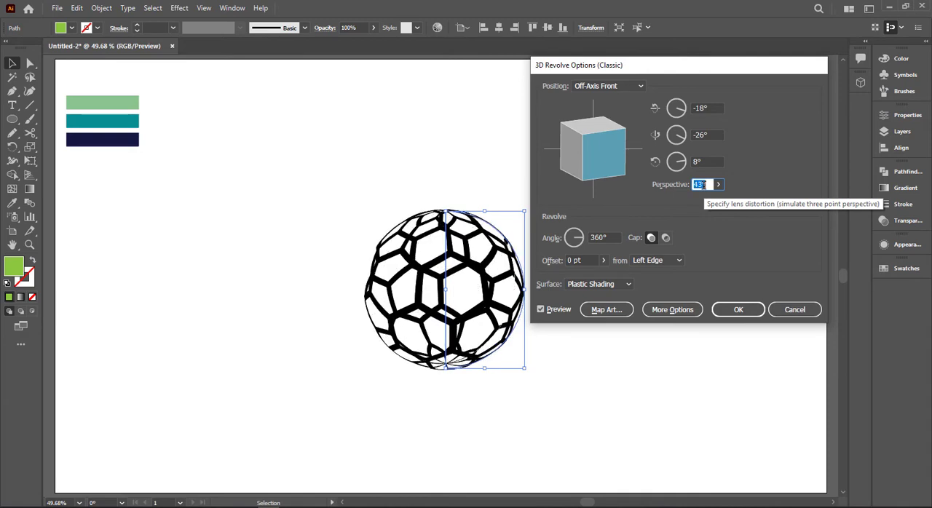
key(Up)
key(Up)
key(Up)
key(Up)
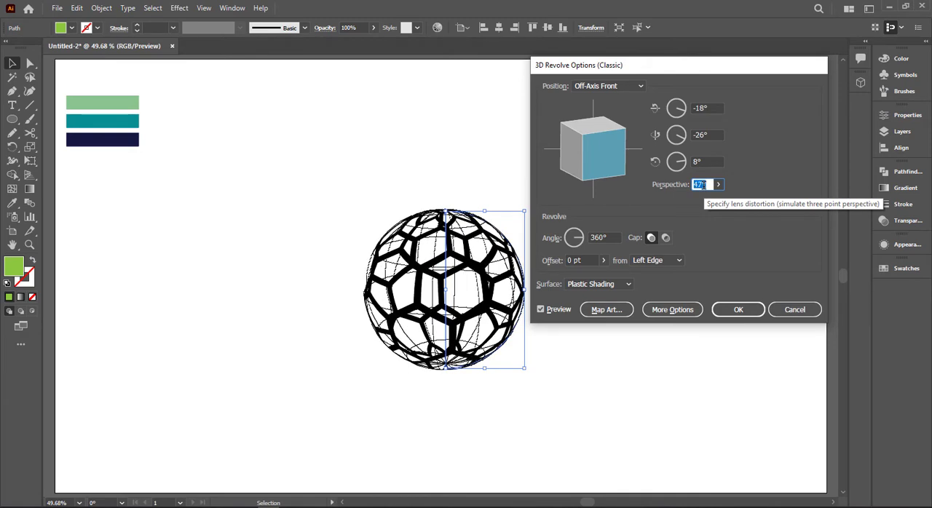
click(732, 308)
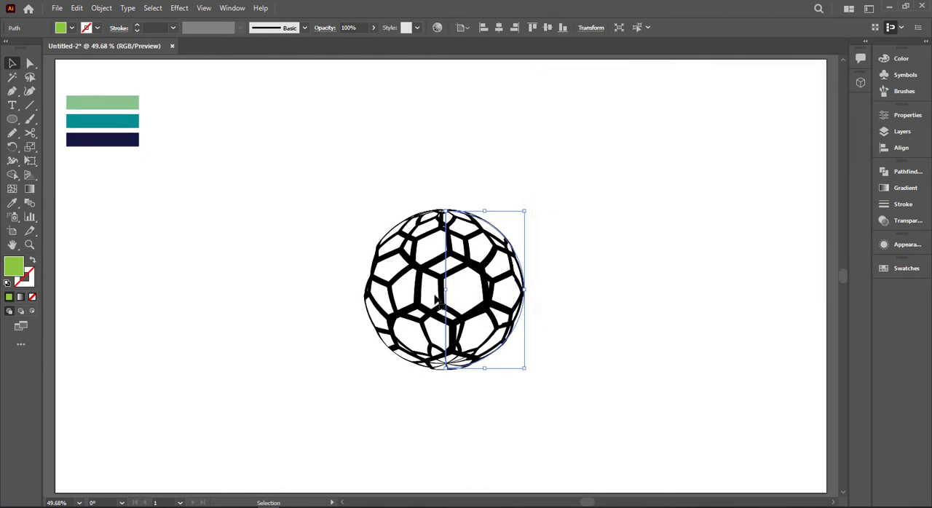
- Expand the 3D appearance of the revolved honeycomb sphere into editable artwork
click(101, 8)
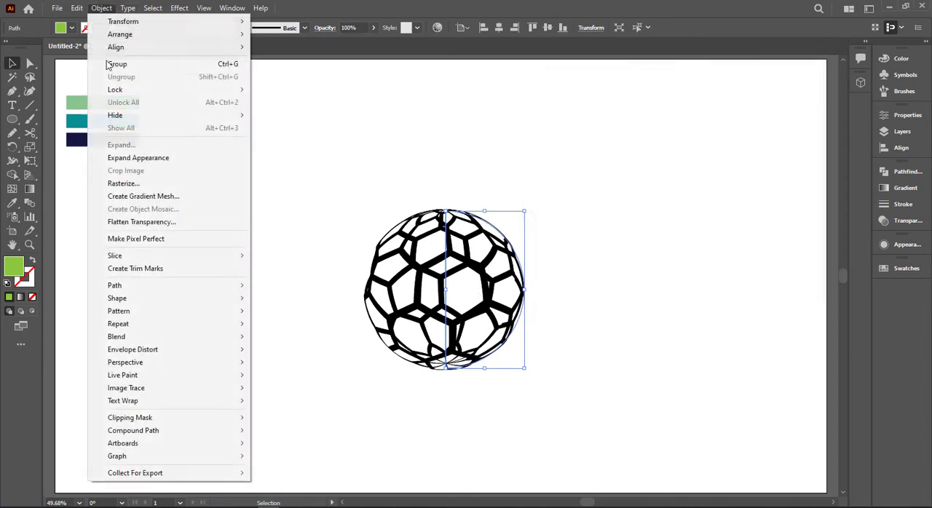
click(141, 158)
click(95, 8)
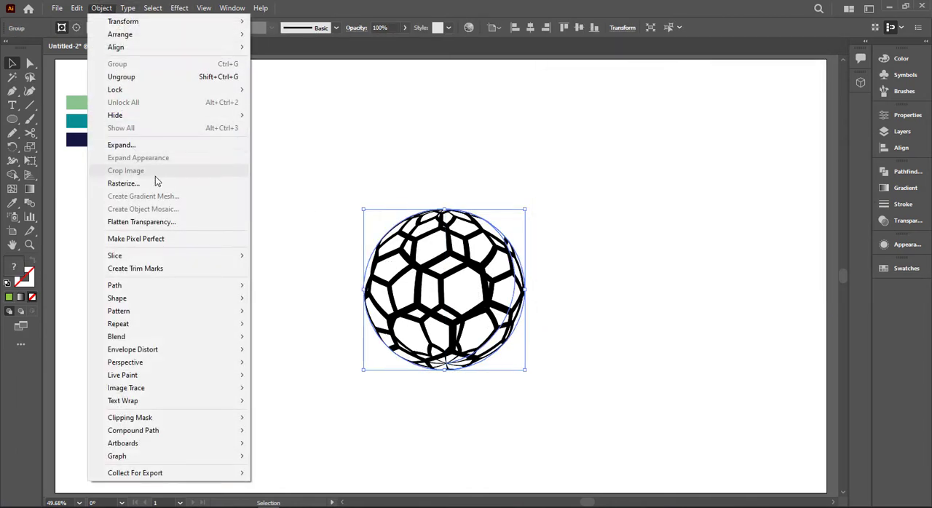
click(120, 145)
- Ungroup the expanded sphere three times so its front and back honeycomb parts separate, and deselect it
right_click(413, 263)
click(470, 359)
right_click(455, 119)
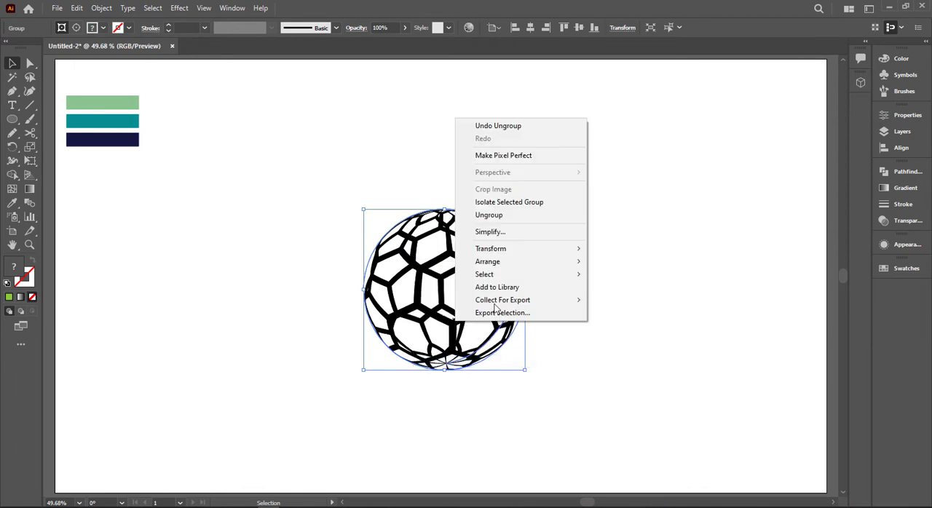
click(501, 216)
right_click(481, 222)
click(520, 298)
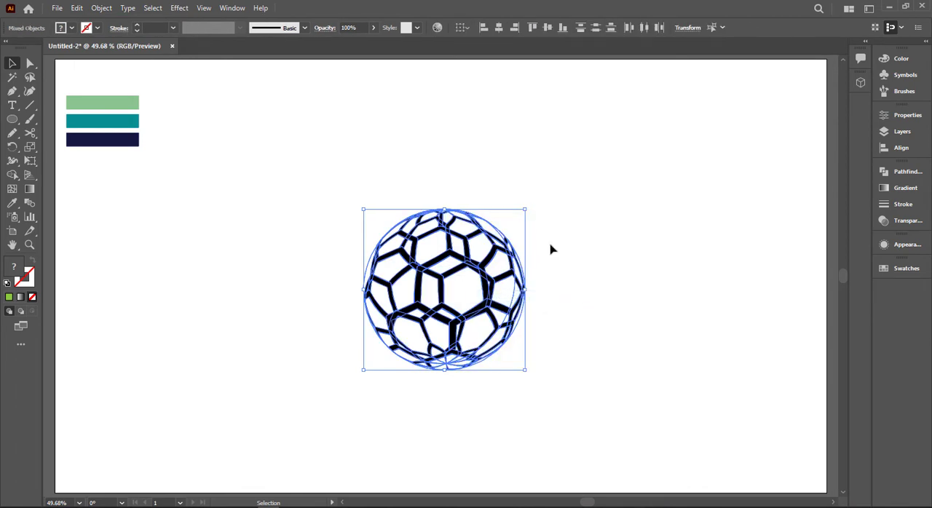
click(551, 250)
- Unite the pieces of the sphere's front honeycomb, and do the same for the back honeycomb, using Pathfinder
click(457, 262)
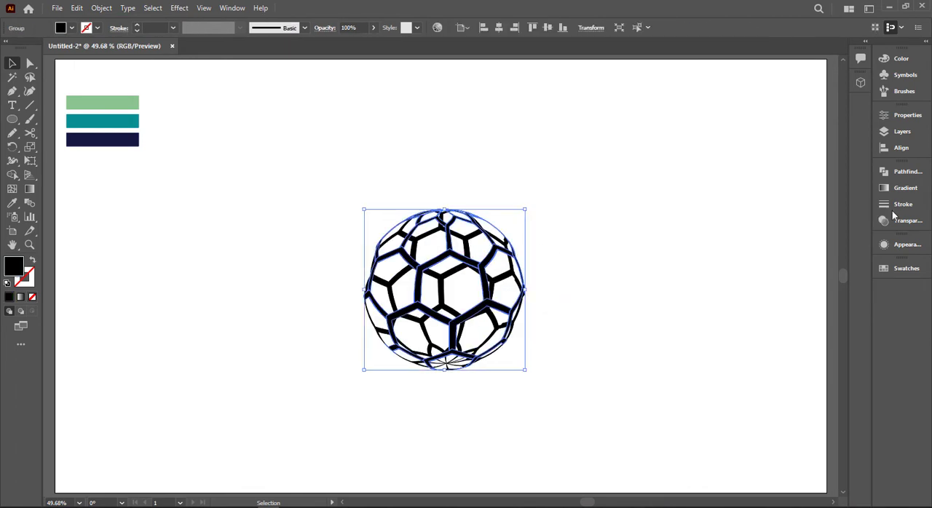
click(887, 188)
click(880, 172)
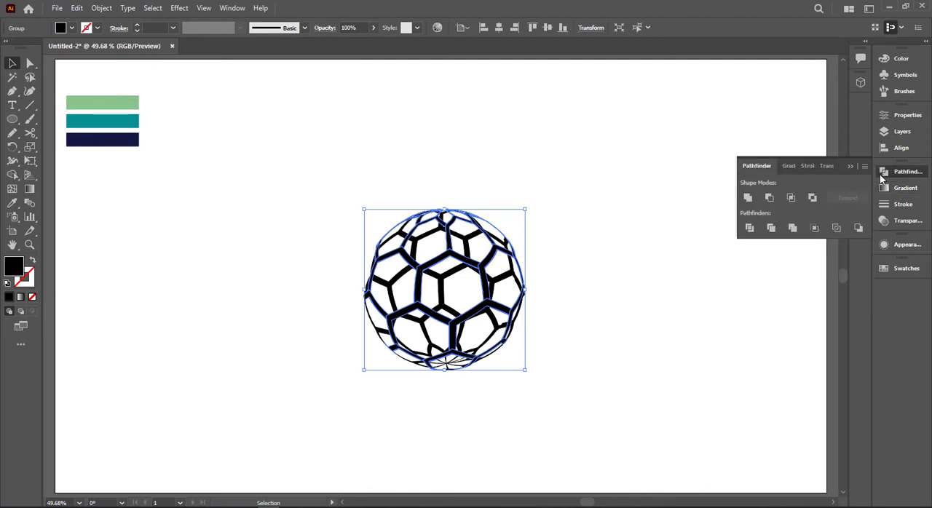
click(748, 197)
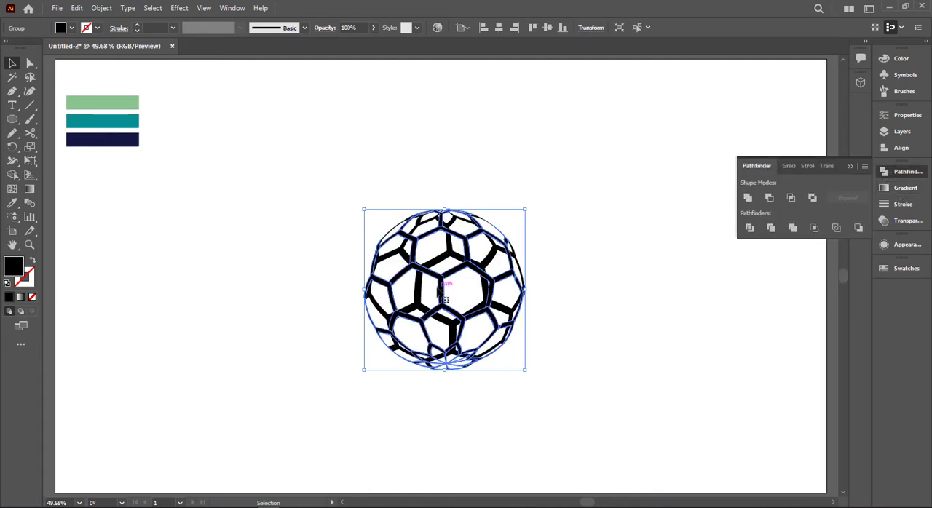
click(748, 197)
- Fill the front honeycomb with cyan, accept black (#000000) as the fill of the back honeycomb, and deselect
click(467, 262)
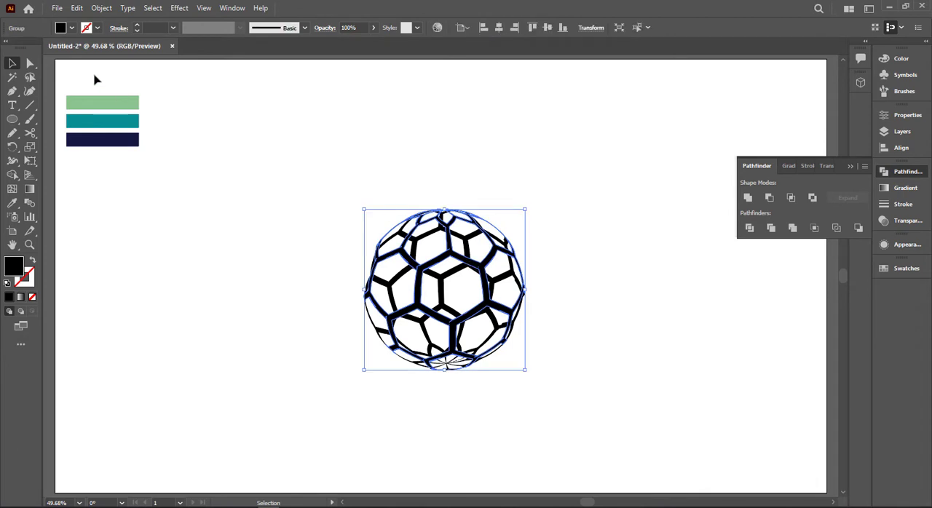
click(72, 28)
click(66, 48)
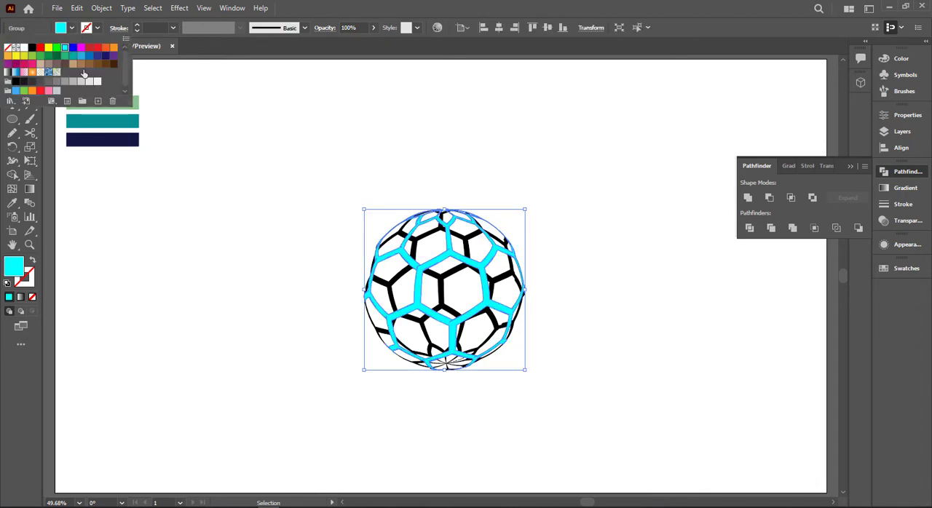
click(520, 249)
click(446, 278)
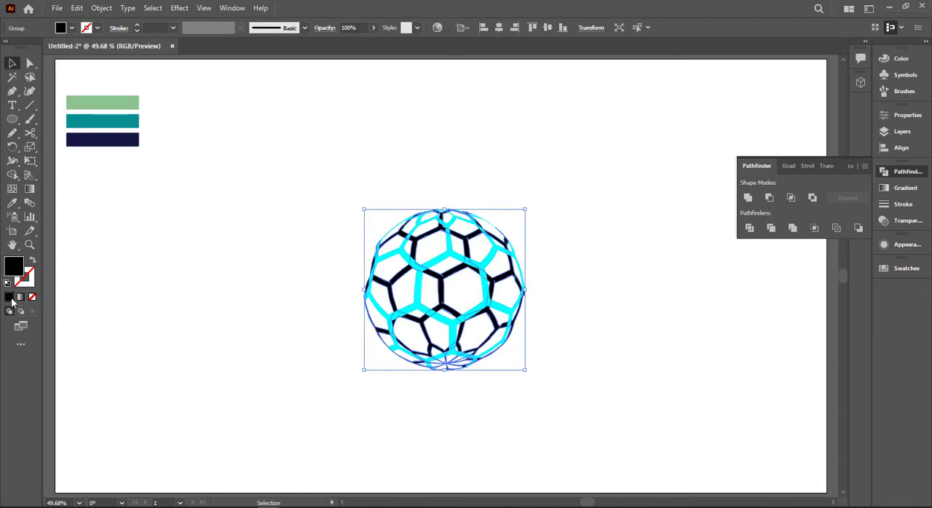
double_click(13, 267)
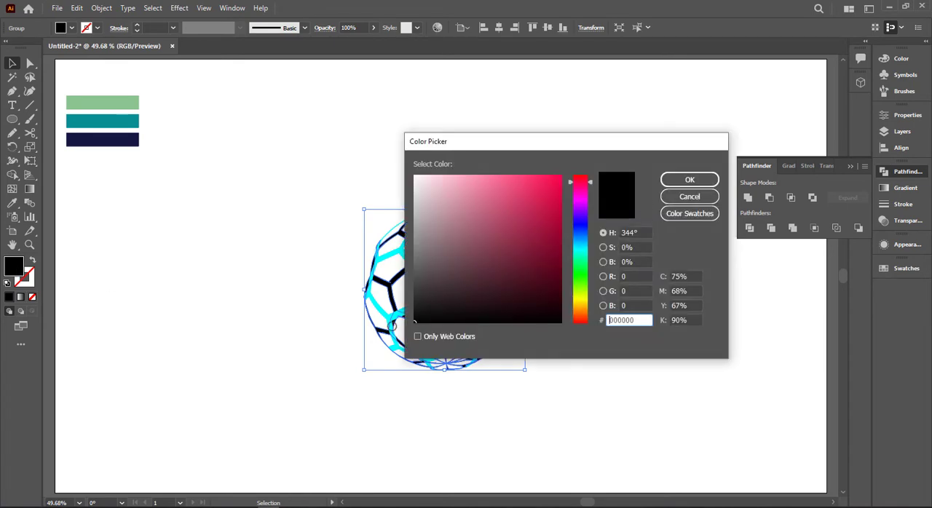
click(689, 180)
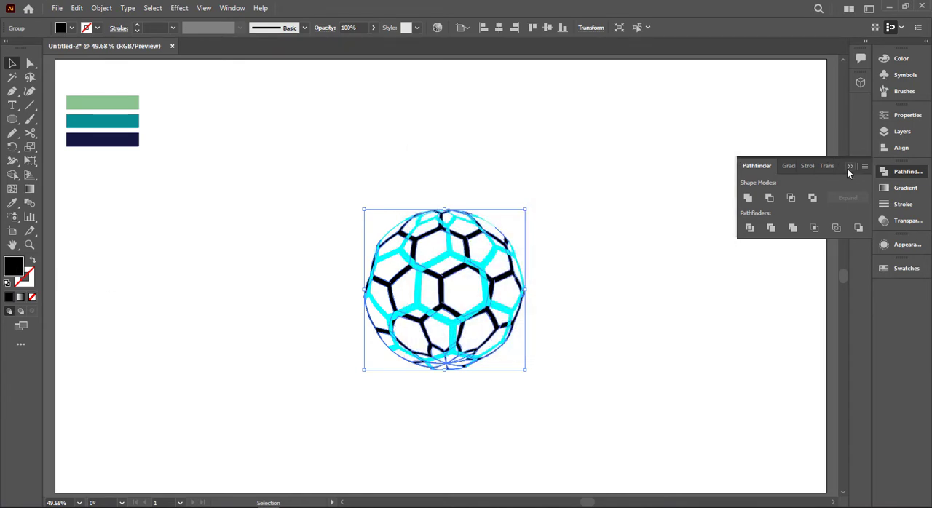
click(611, 210)
- Select both honeycomb layers of the sphere and scale them up together
scroll(611, 210, up, 1)
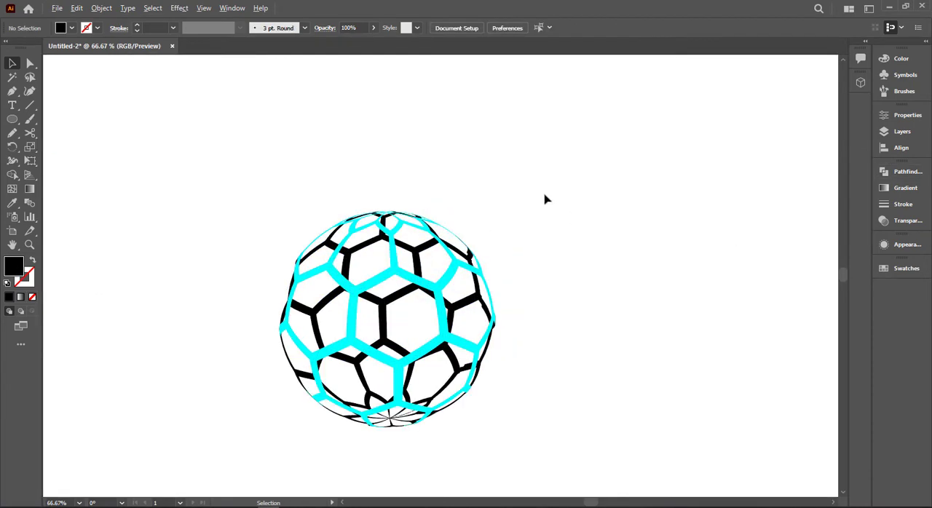
scroll(574, 190, down, 1)
drag(320, 182, 406, 277)
drag(459, 331, 508, 365)
click(81, 154)
- Draw a circle about 388 px in diameter beside the honeycomb sphere and move it down slightly
drag(12, 118, 73, 152)
drag(644, 231, 712, 306)
key(v)
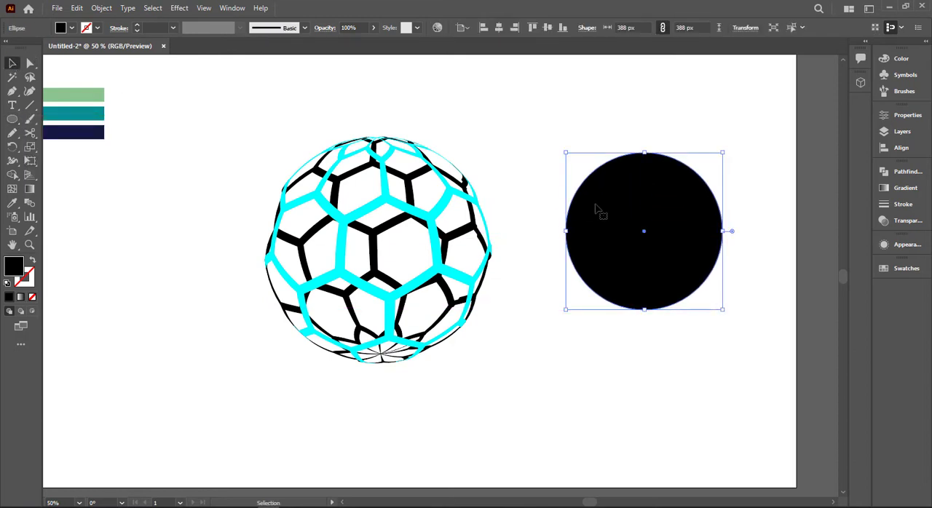
drag(599, 209, 598, 219)
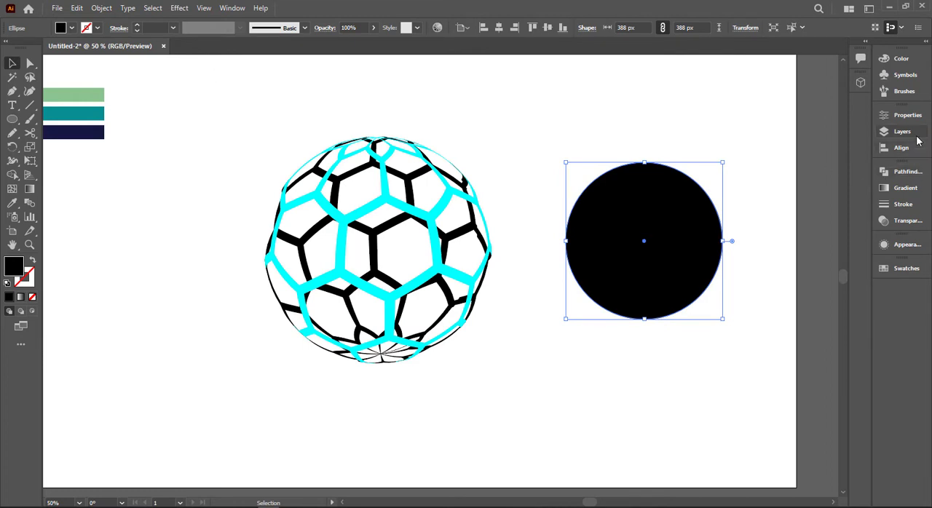
- Give the new circle a radial gradient fill and add a third color stop at about 49%
click(905, 187)
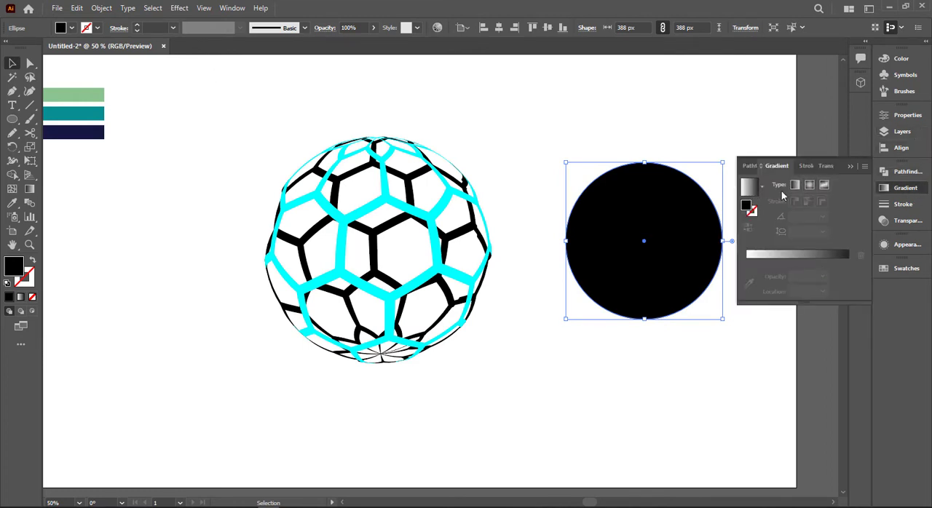
click(809, 185)
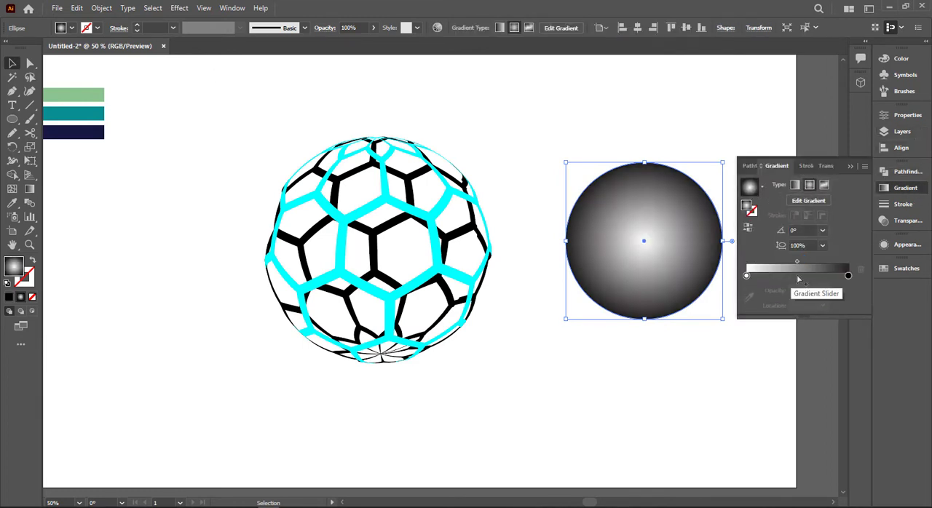
click(797, 276)
- Sample the palette bars for the circle's gradient stops: light green at the center, teal in the middle, dark navy at the edge
click(746, 276)
click(749, 297)
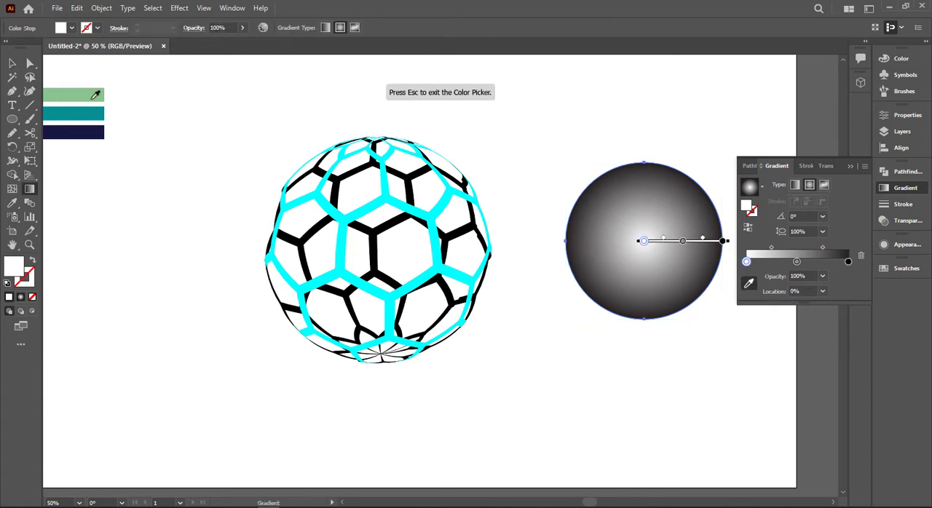
click(94, 93)
click(796, 262)
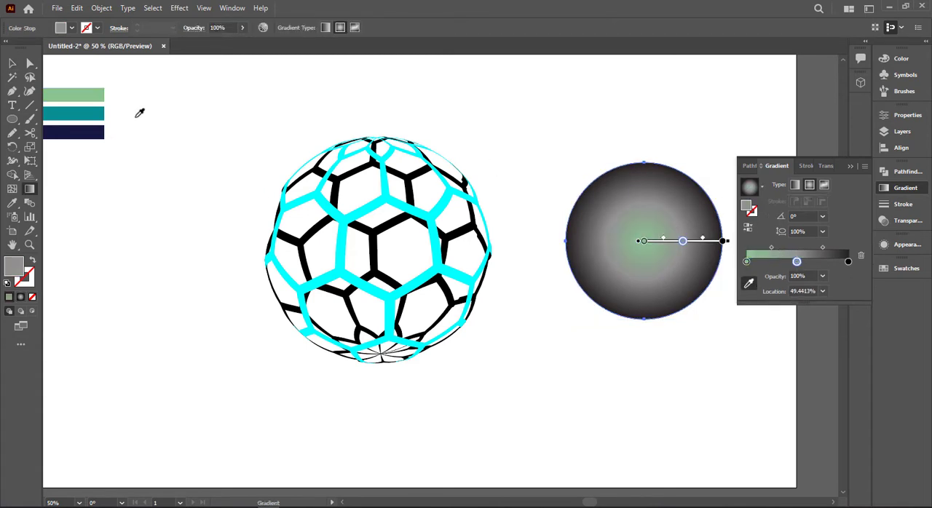
click(100, 111)
click(848, 261)
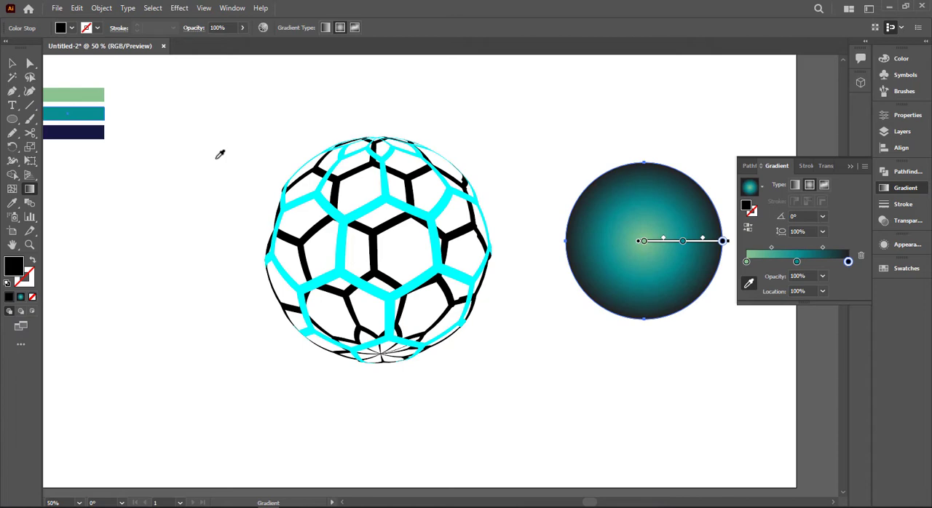
click(104, 129)
key(v)
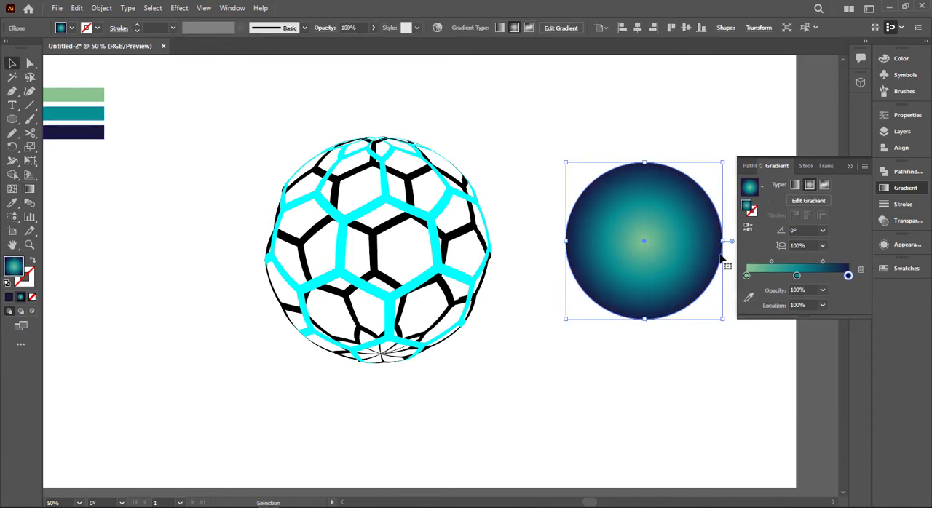
- Duplicate the gradient circle alongside the original and fill the copy with white sampled from the canvas
drag(660, 263, 498, 270)
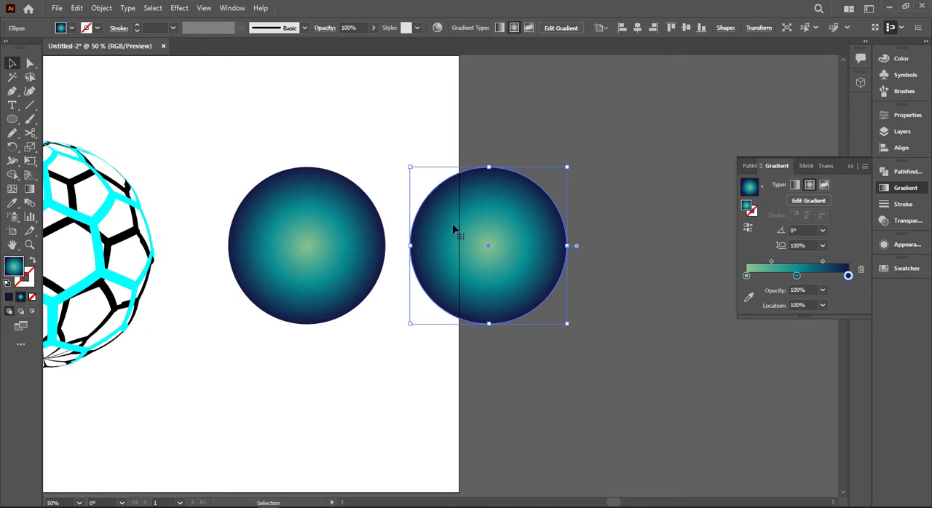
key(i)
click(118, 75)
key(v)
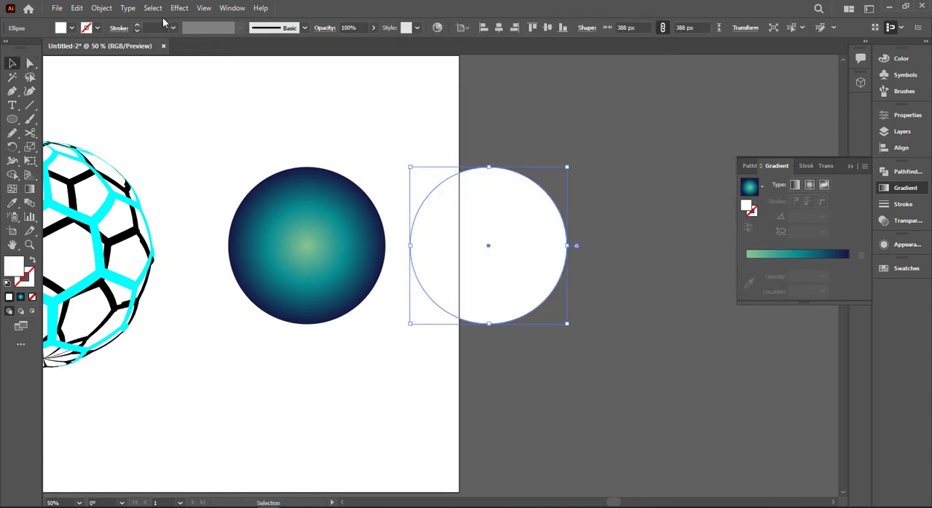
- Apply the Stained Glass texture effect to the white circle with cell size 17, border thickness 4 and light intensity 3
click(179, 7)
click(232, 183)
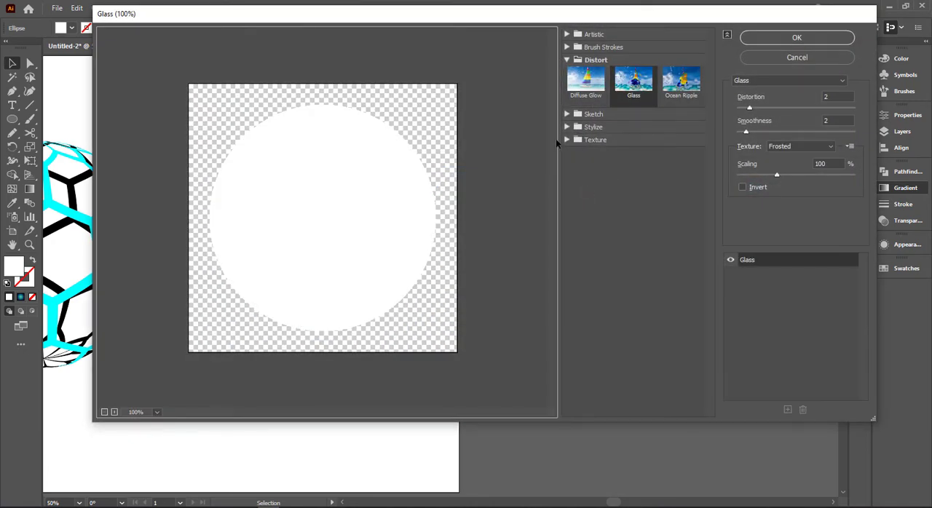
click(567, 140)
click(633, 202)
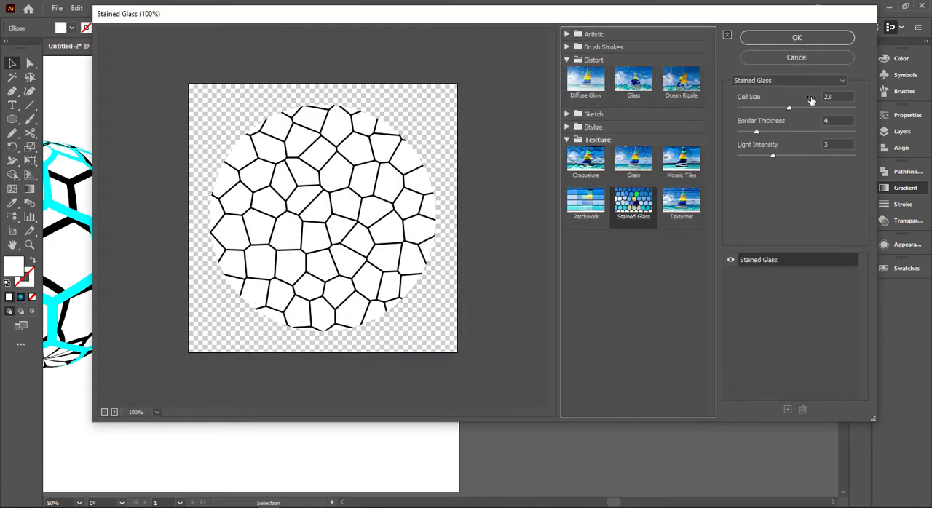
double_click(836, 97)
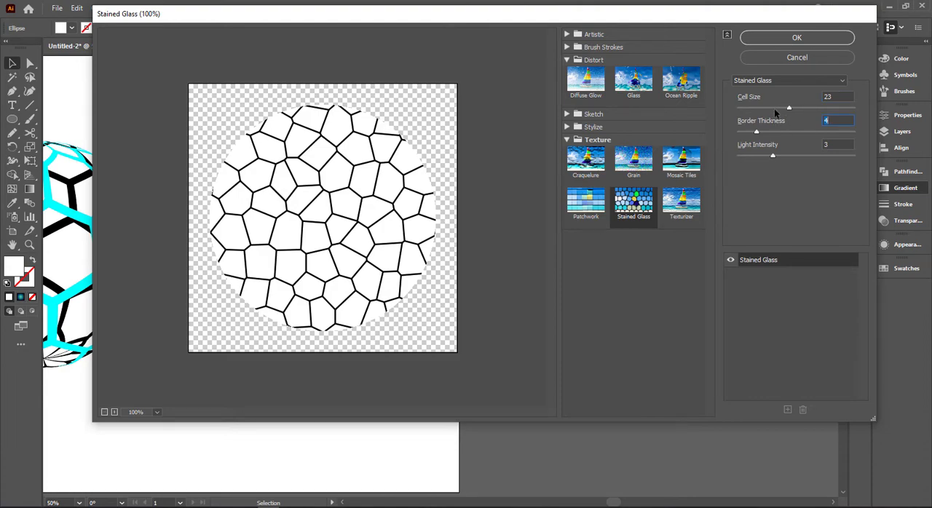
click(774, 108)
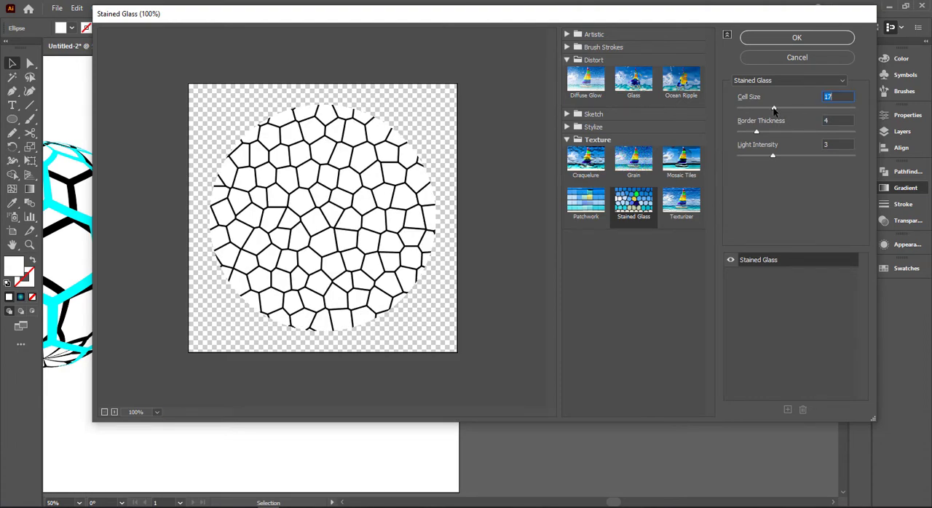
click(805, 40)
- Add the Glass distort effect to the stained-glass circle with distortion 1, smoothness 2, Frosted texture and 100% scaling
click(179, 8)
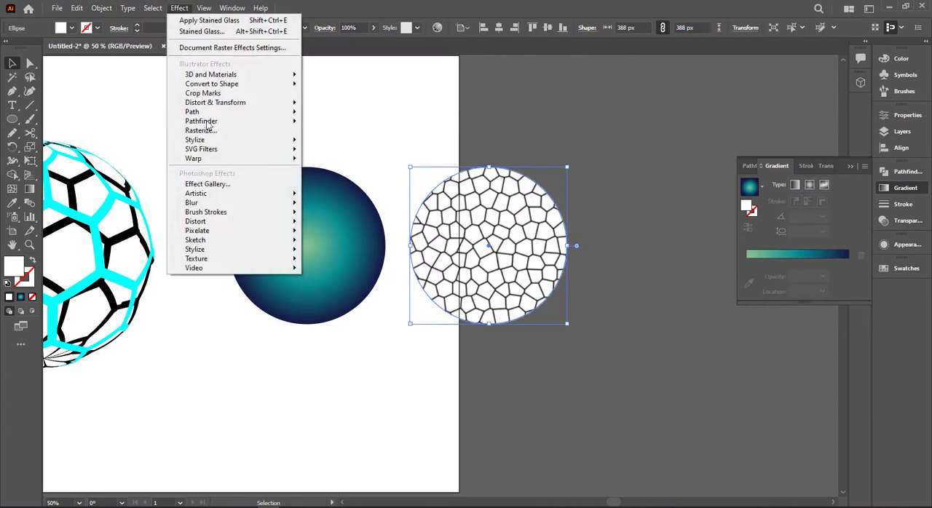
click(215, 187)
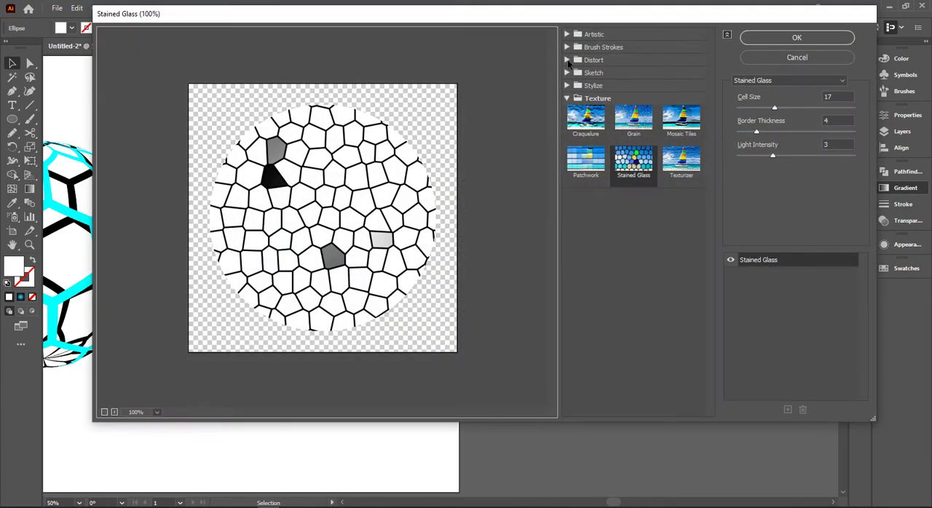
click(566, 59)
click(635, 79)
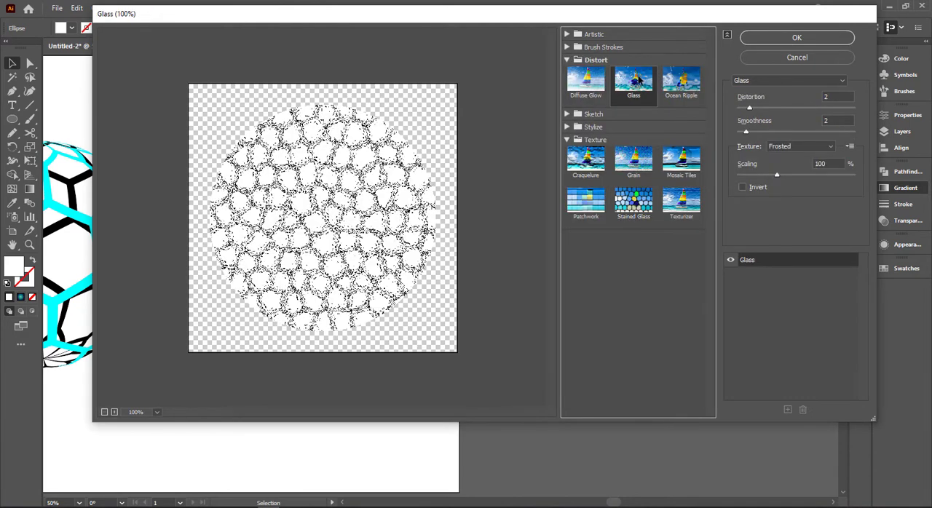
click(840, 97)
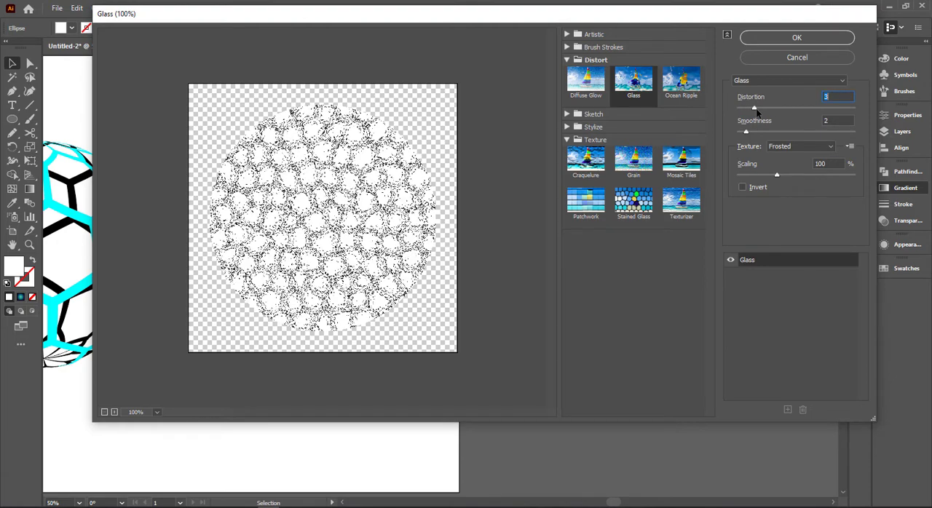
drag(754, 110, 746, 113)
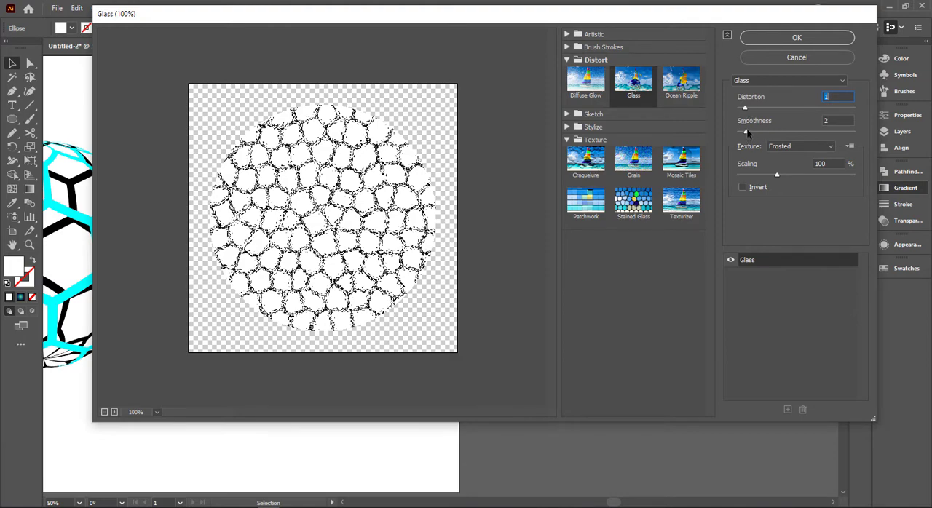
mouse_move(746, 132)
mouse_down()
mouse_move(755, 134)
mouse_move(738, 135)
mouse_move(749, 134)
mouse_up()
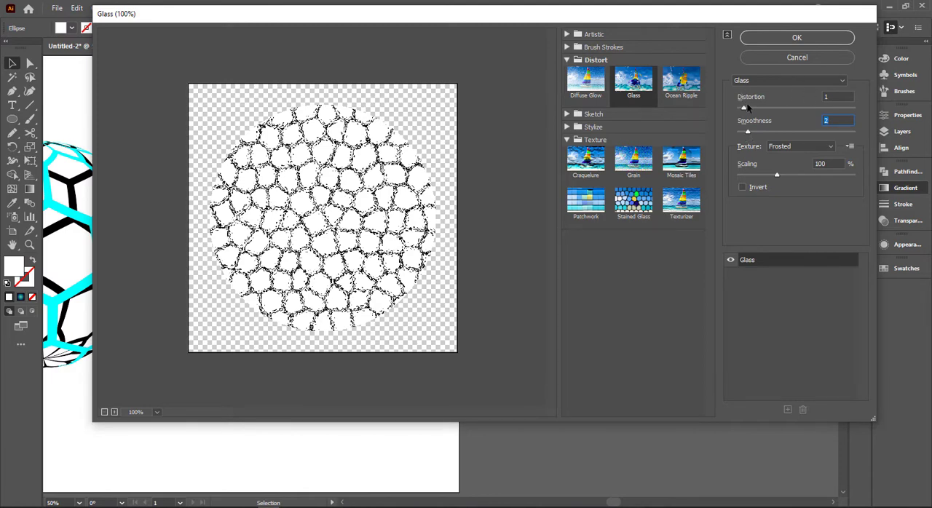
drag(748, 113, 750, 114)
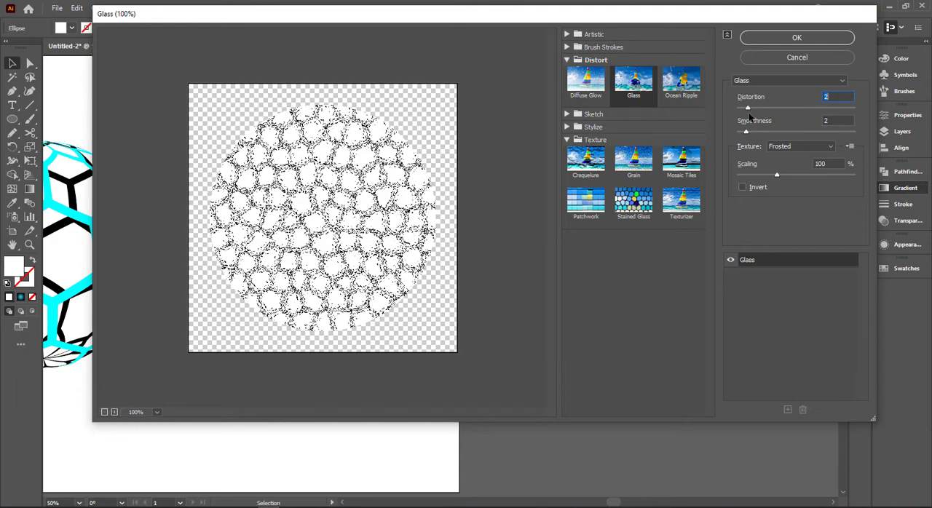
drag(747, 117, 746, 117)
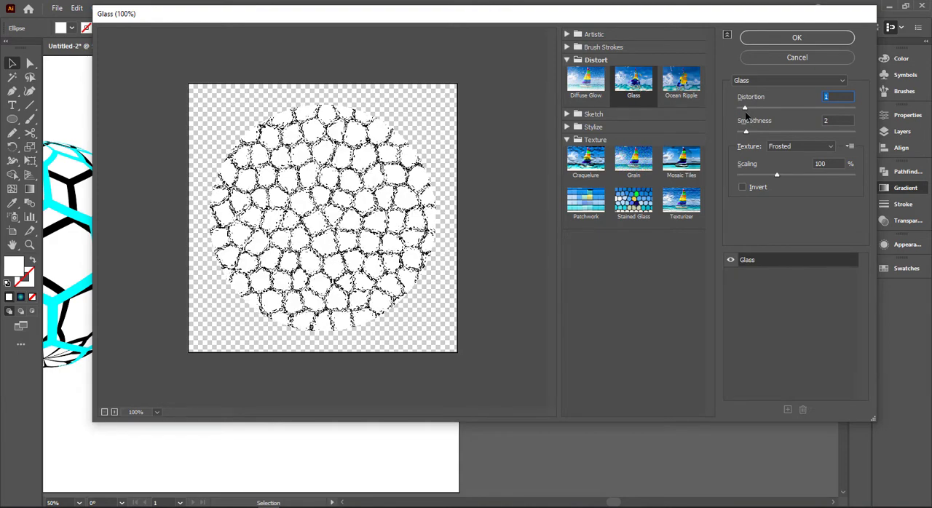
click(797, 37)
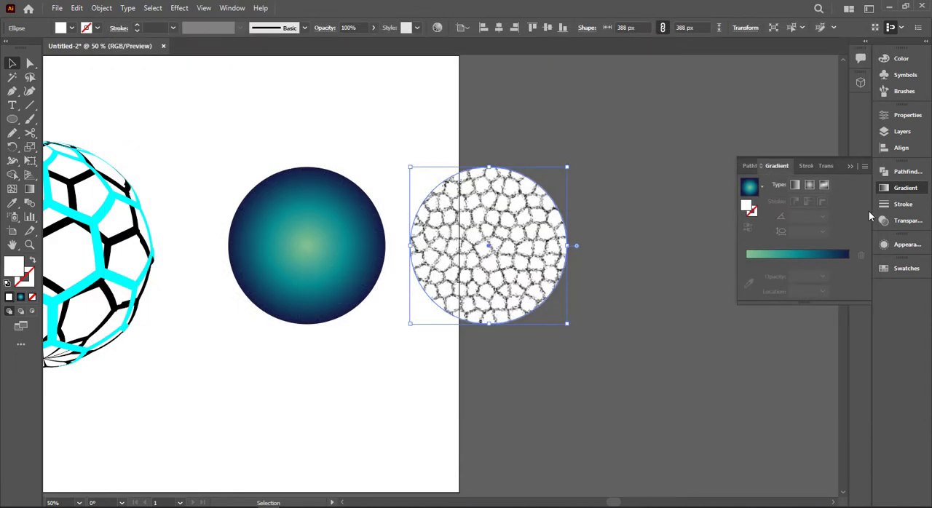
- Set the stained-glass circle's blending mode to Multiply
click(882, 221)
click(782, 185)
click(759, 222)
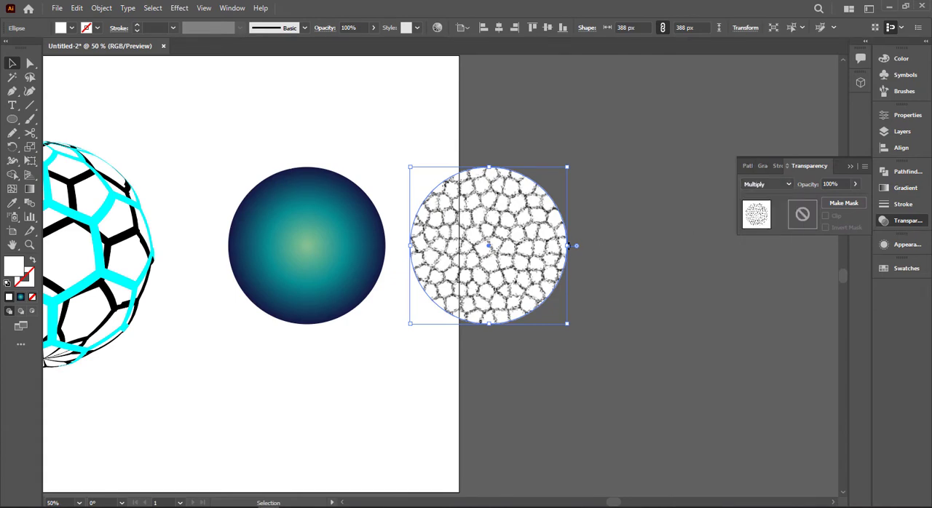
- Stack the stained-glass circle over the gradient circle by aligning both to their horizontal and vertical centers
drag(203, 153, 436, 182)
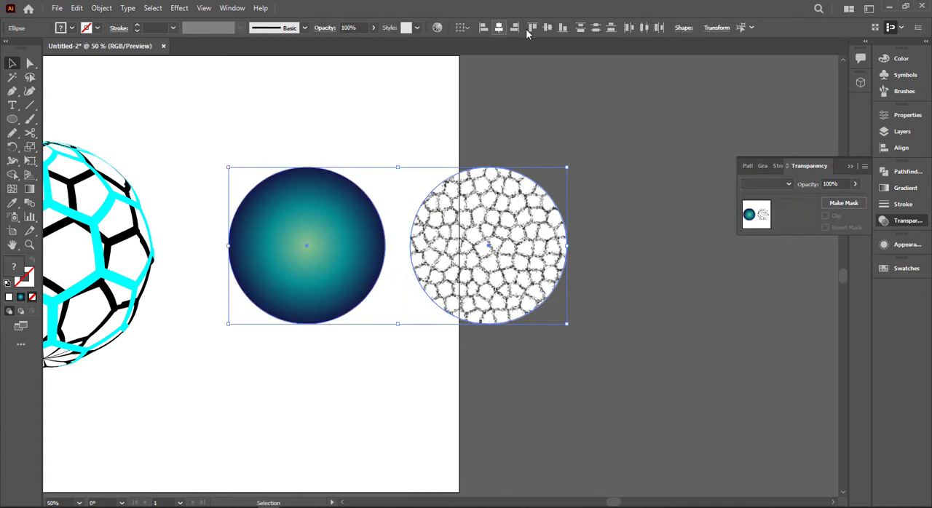
click(547, 28)
click(544, 151)
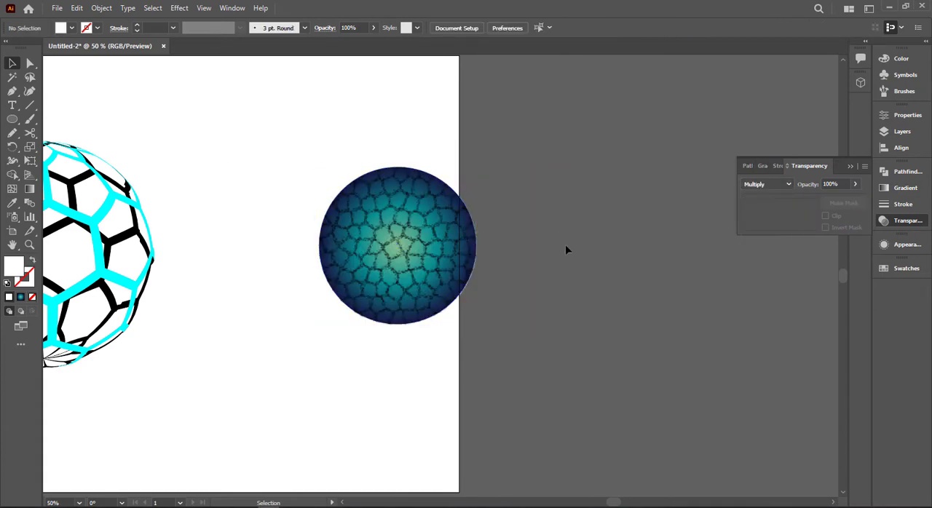
click(398, 279)
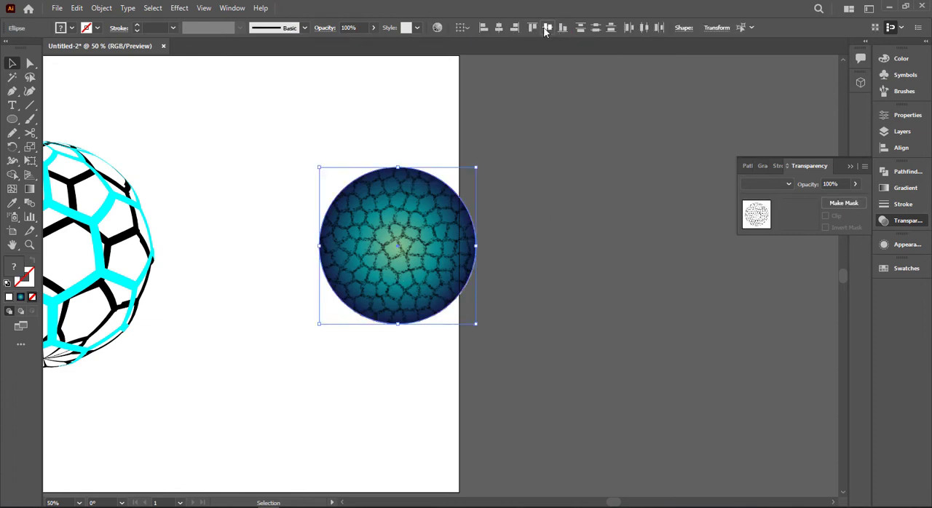
click(541, 152)
- Move the textured circle onto the honeycomb sphere and align them all by their horizontal and vertical centers
drag(327, 313, 495, 313)
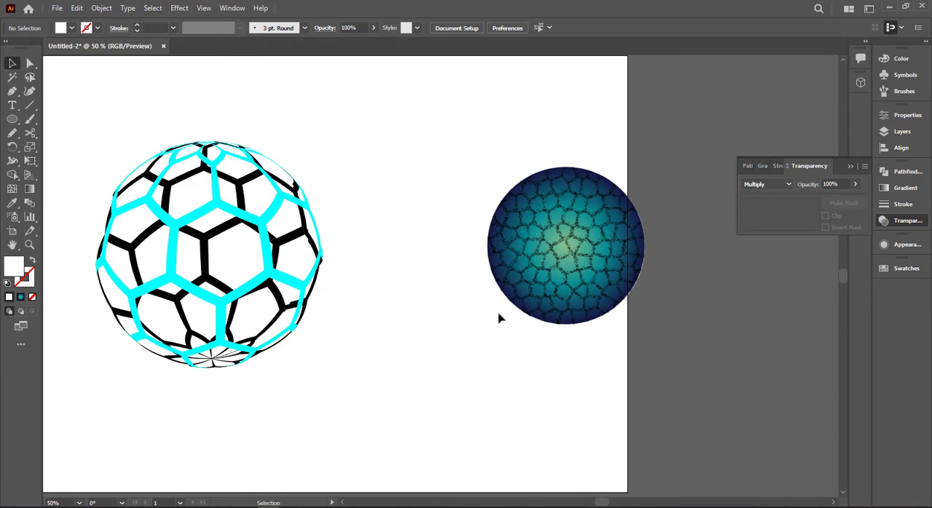
scroll(498, 318, up, 1)
drag(601, 248, 495, 281)
click(546, 356)
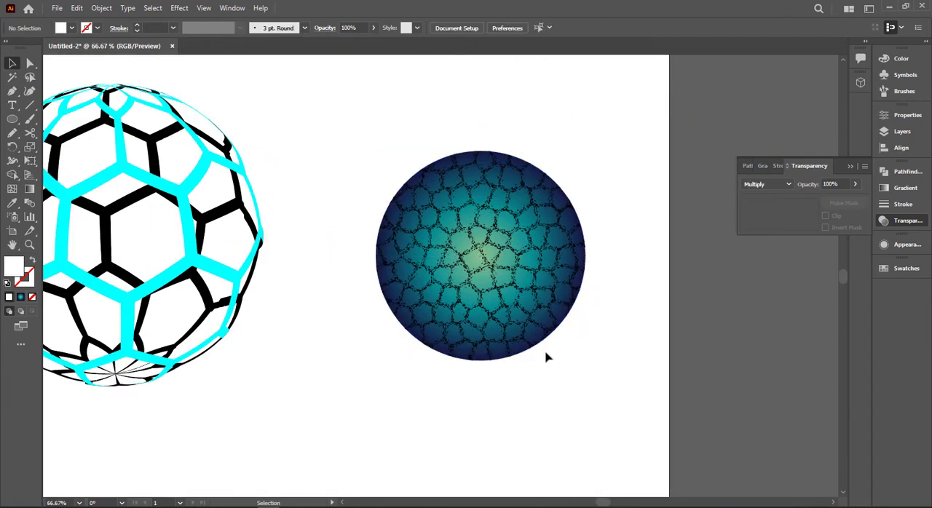
drag(406, 368, 609, 349)
drag(612, 237, 314, 232)
drag(524, 125, 418, 211)
click(498, 28)
click(544, 27)
click(484, 232)
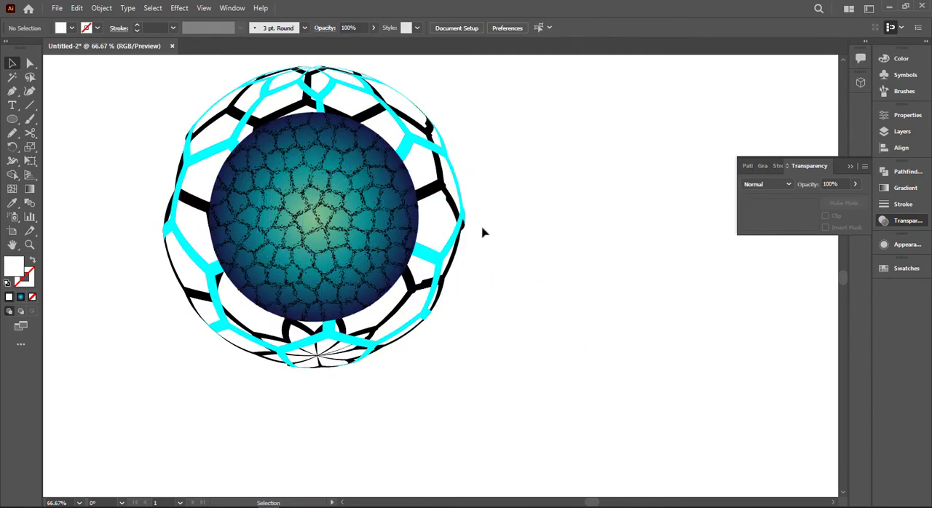
- Bring the cyan front honeycomb to the front, above the textured circle
right_click(418, 141)
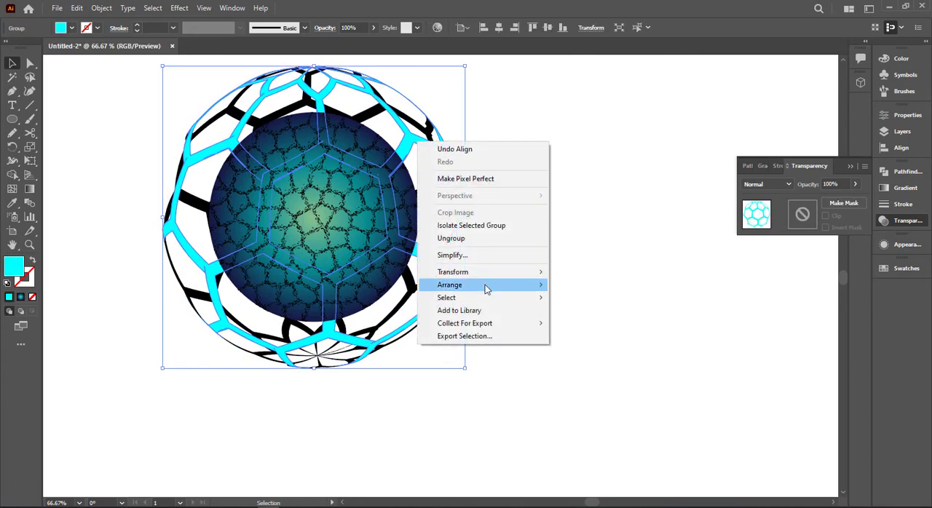
mouse_move(485, 286)
click(591, 286)
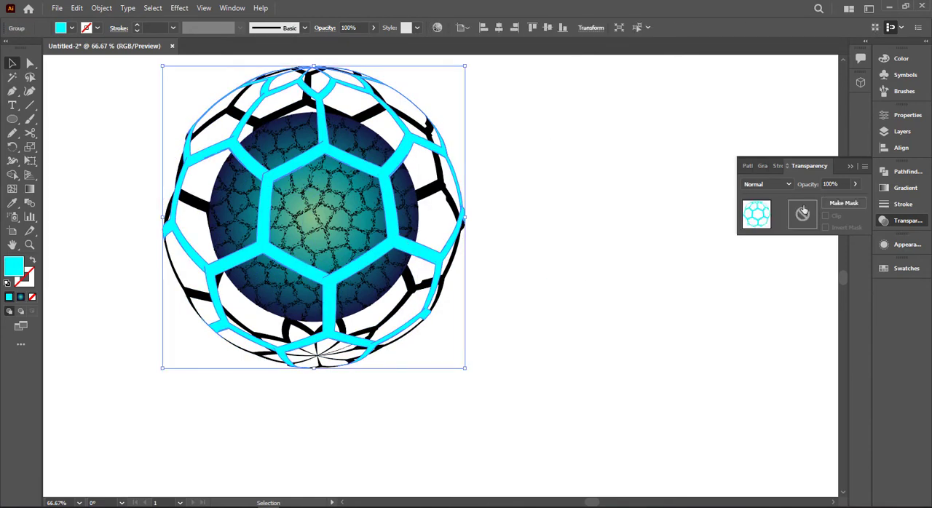
- Fill the cyan honeycomb with the White, Black gradient preset
click(901, 188)
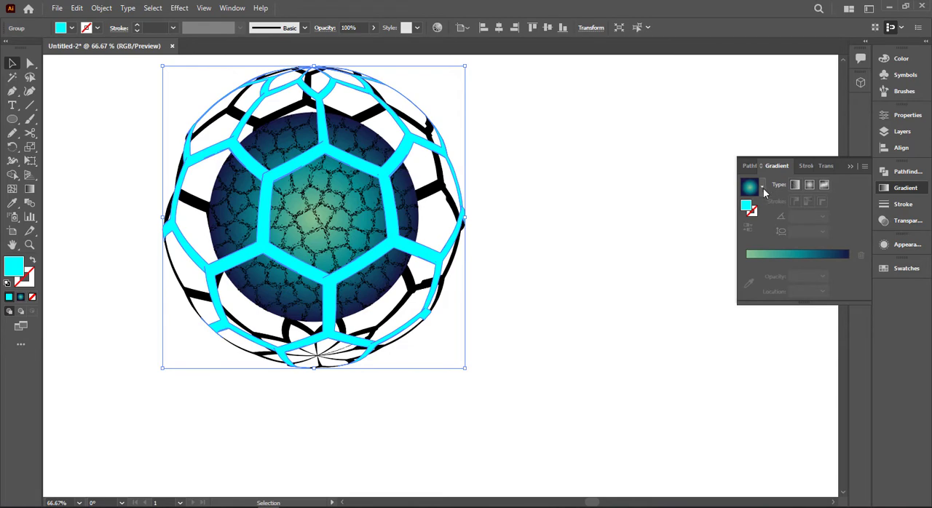
click(762, 188)
scroll(728, 227, up, 1)
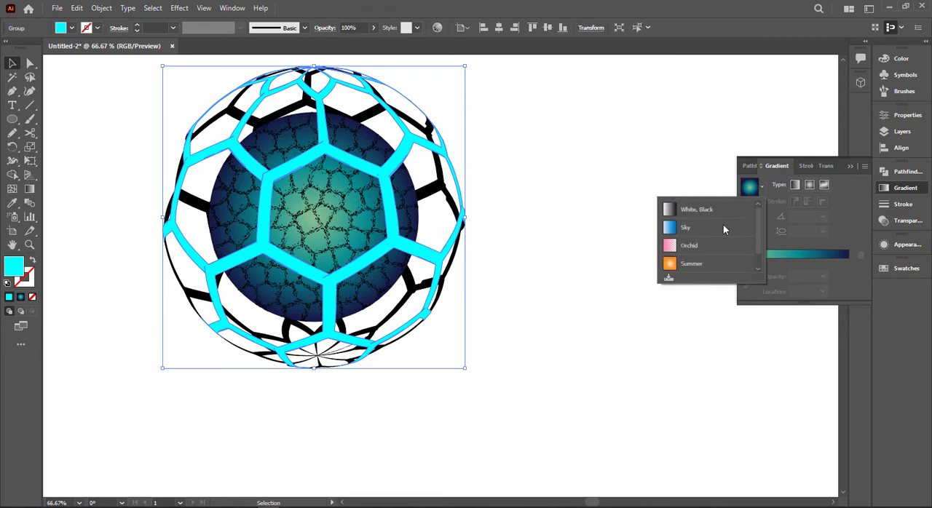
click(728, 210)
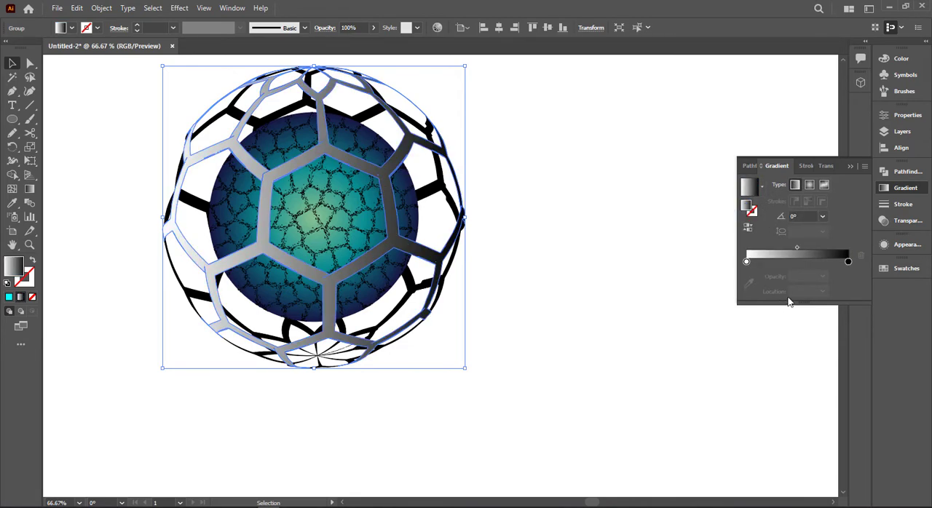
- Shift the black gradient stop to about 65%, recolor it dark gray, and add a white stop at about 82%
drag(846, 260, 813, 262)
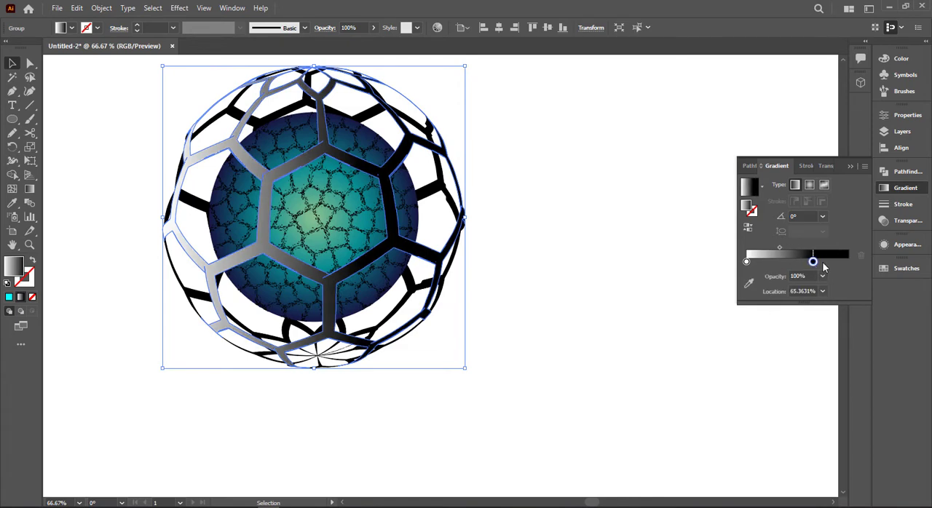
click(830, 262)
double_click(829, 262)
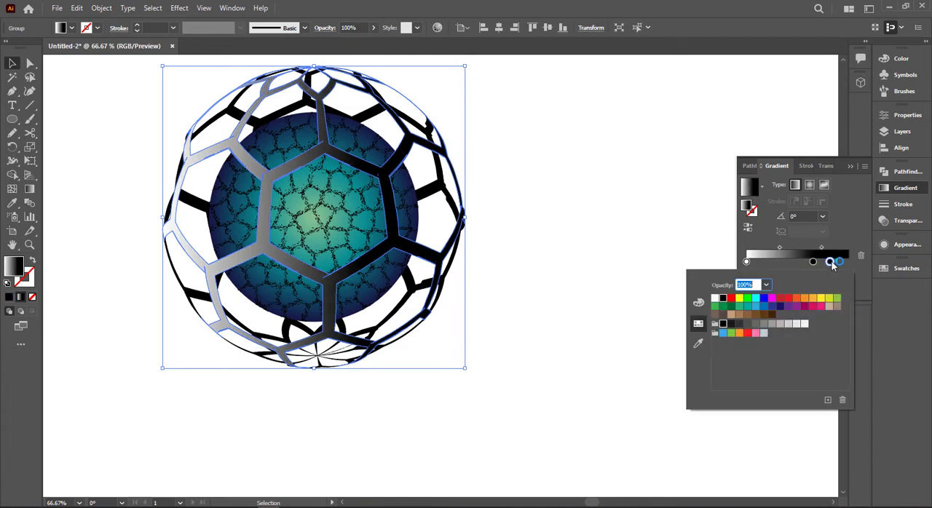
click(715, 299)
click(814, 262)
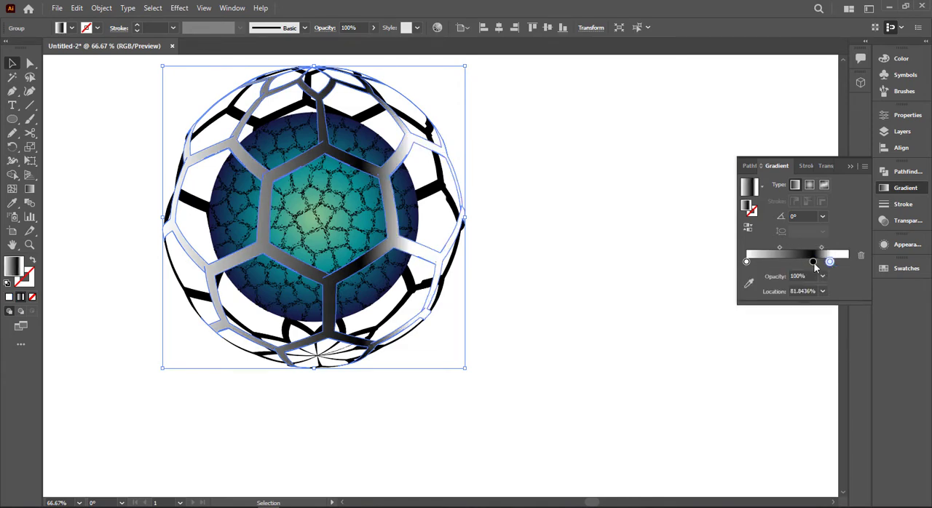
double_click(814, 261)
click(747, 324)
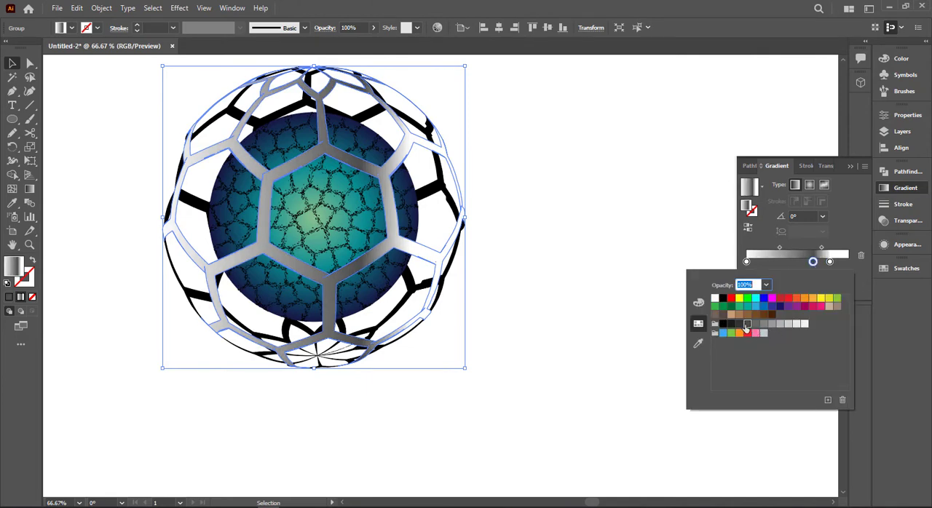
- Add gradient stops at about 48% and 11%, plus a white stop at about 23%, to the front honeycomb's fill
click(770, 262)
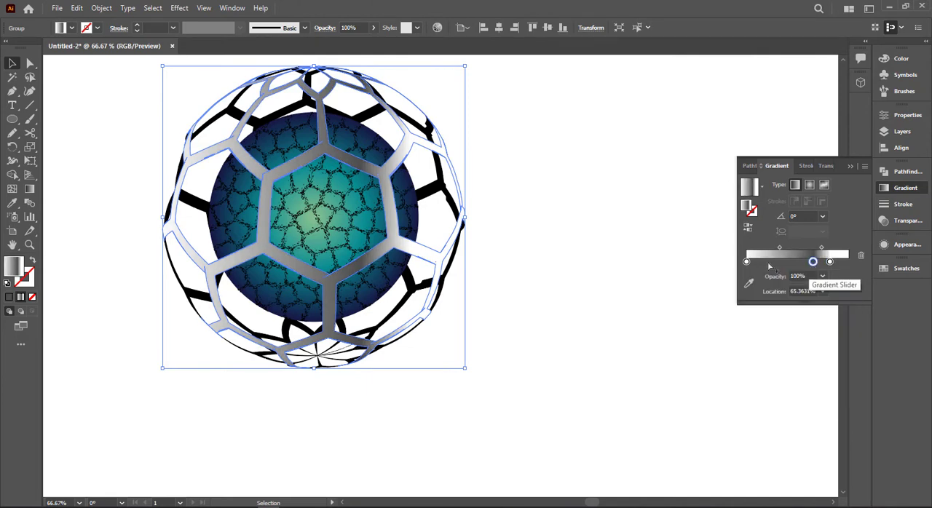
drag(773, 266, 796, 266)
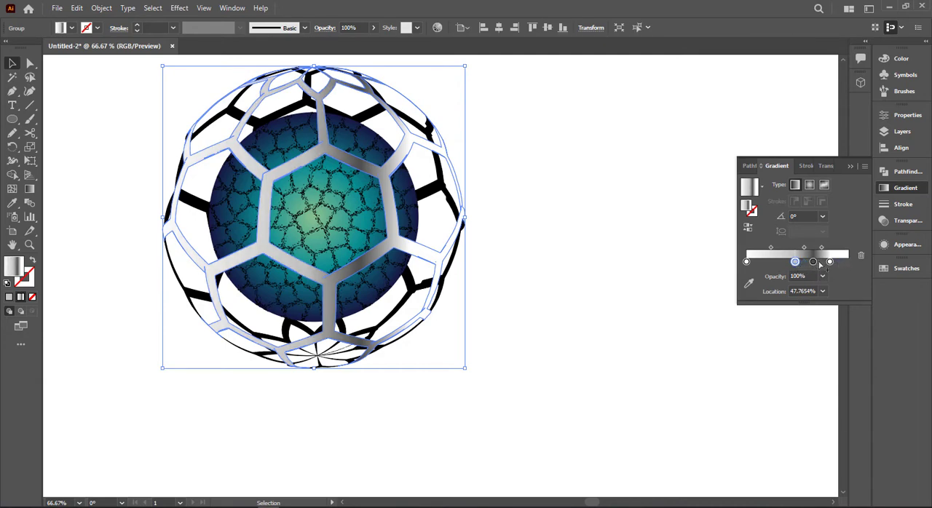
click(774, 265)
drag(773, 269, 758, 269)
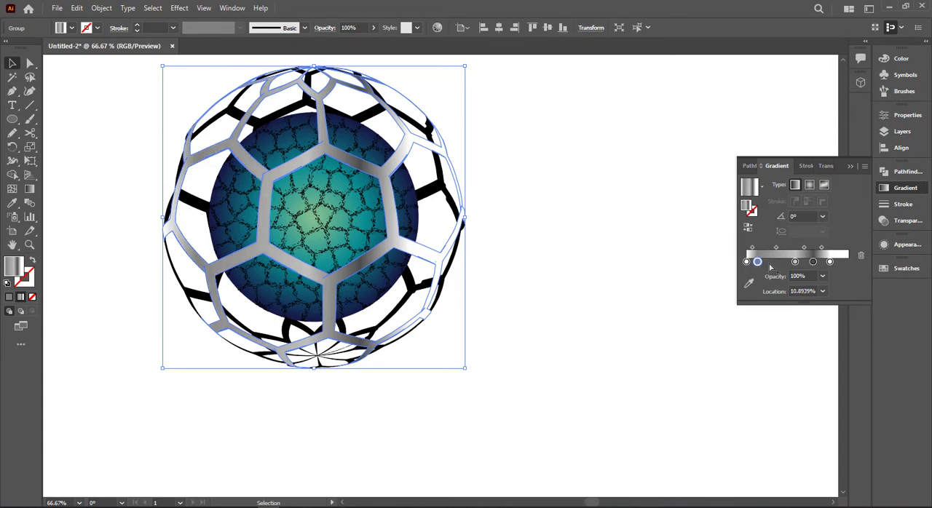
click(770, 263)
double_click(769, 261)
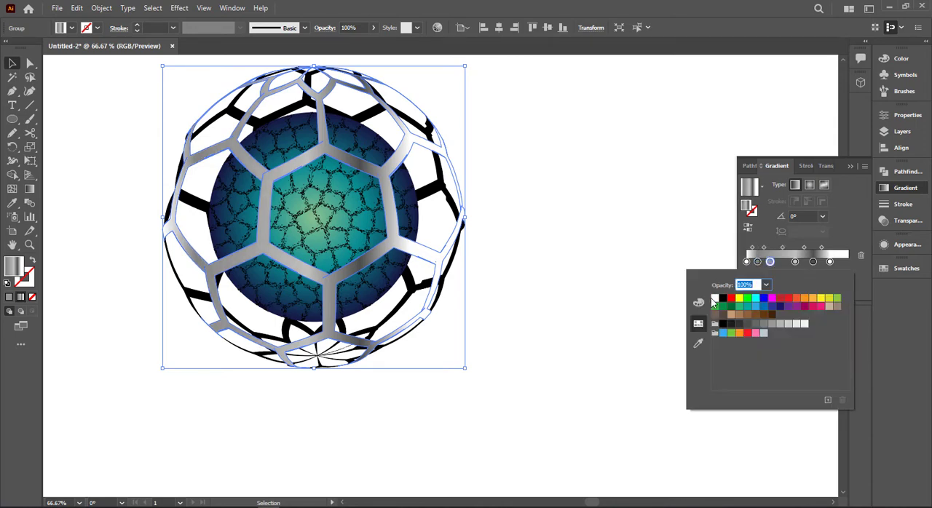
click(714, 299)
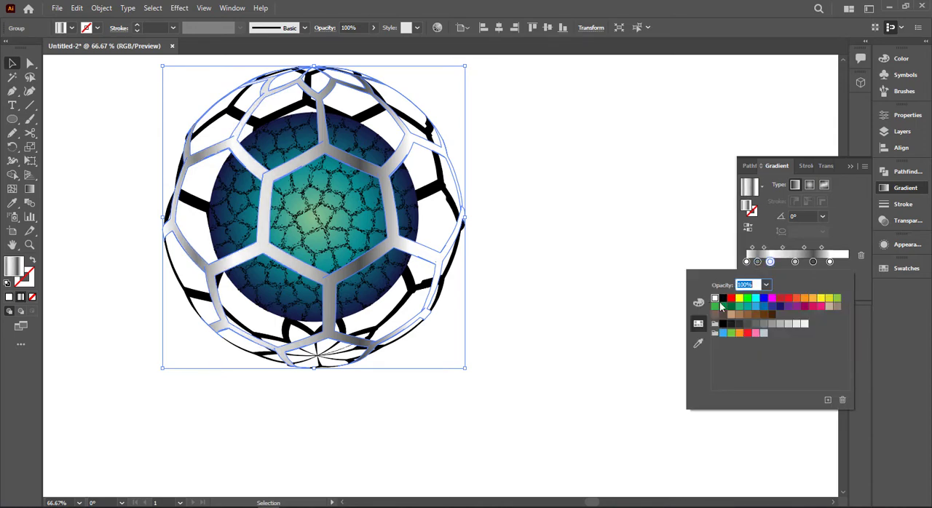
click(850, 168)
- Redraw the gradient diagonally across the whole front honeycomb at an angle of about -42°
click(30, 188)
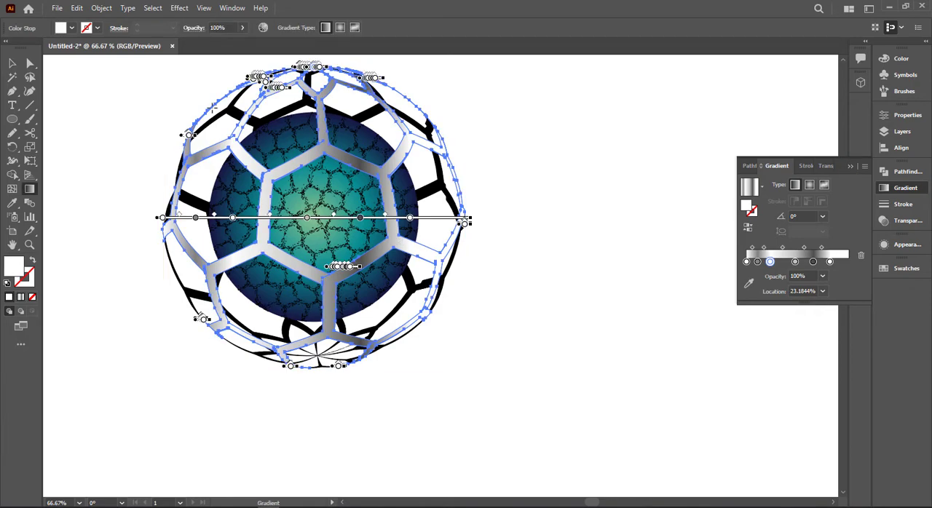
drag(208, 105, 479, 348)
click(12, 64)
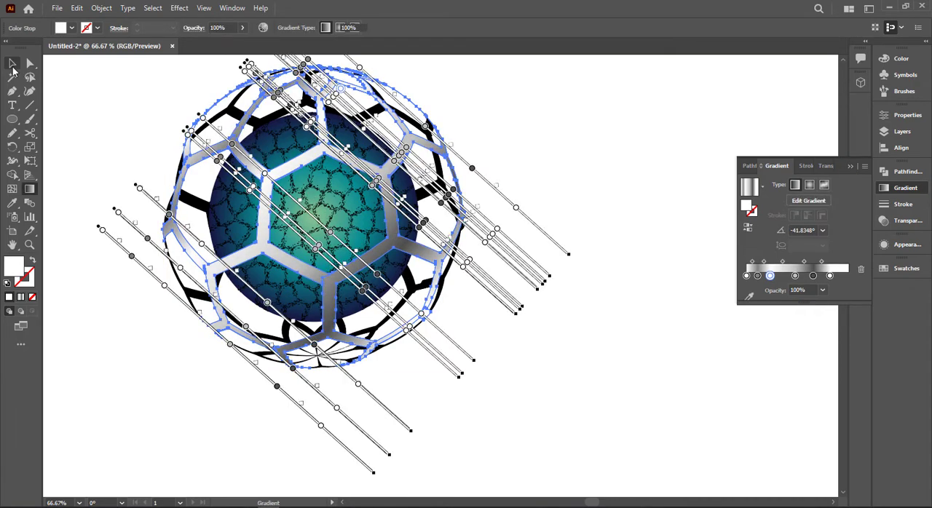
- Sample the front honeycomb's gradient onto the black back honeycomb and stretch it diagonally across the sphere at about -34°
click(438, 181)
key(i)
click(321, 148)
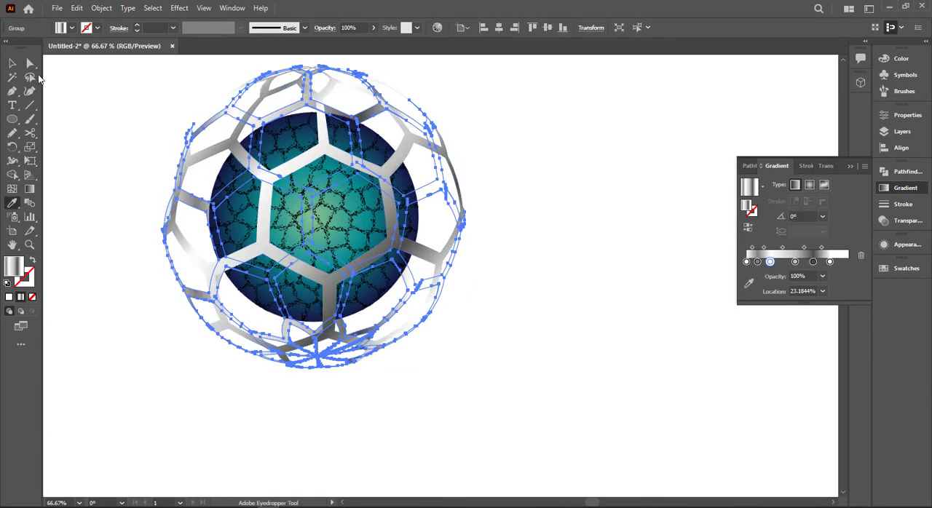
click(13, 63)
key(g)
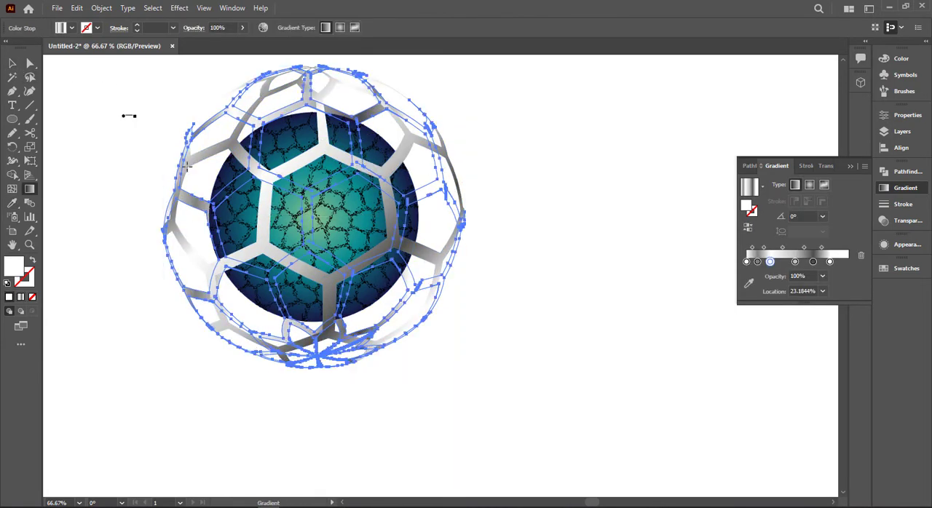
mouse_move(124, 112)
mouse_down()
mouse_move(227, 197)
mouse_move(511, 373)
mouse_up()
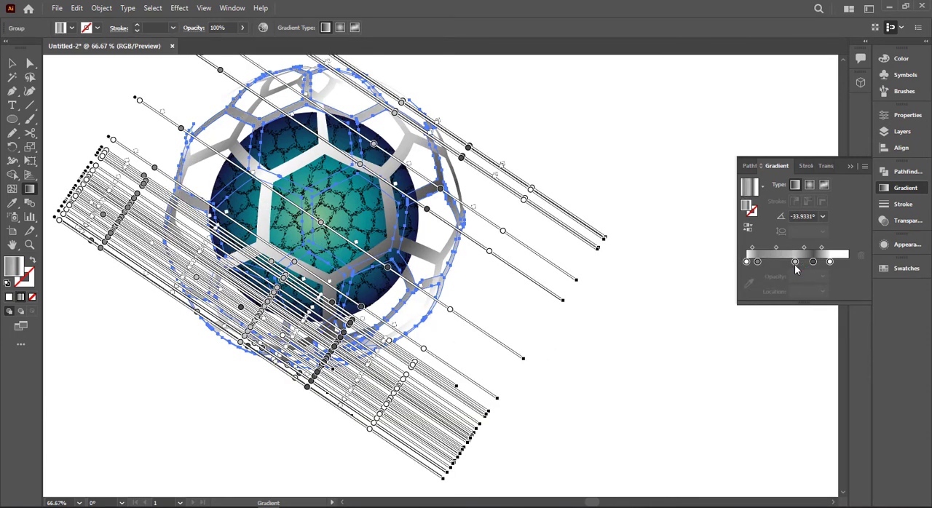
- Rearrange the back honeycomb's gradient stops, coloring the stop at about 28% dark gray and the one at about 11% black
drag(830, 262, 777, 271)
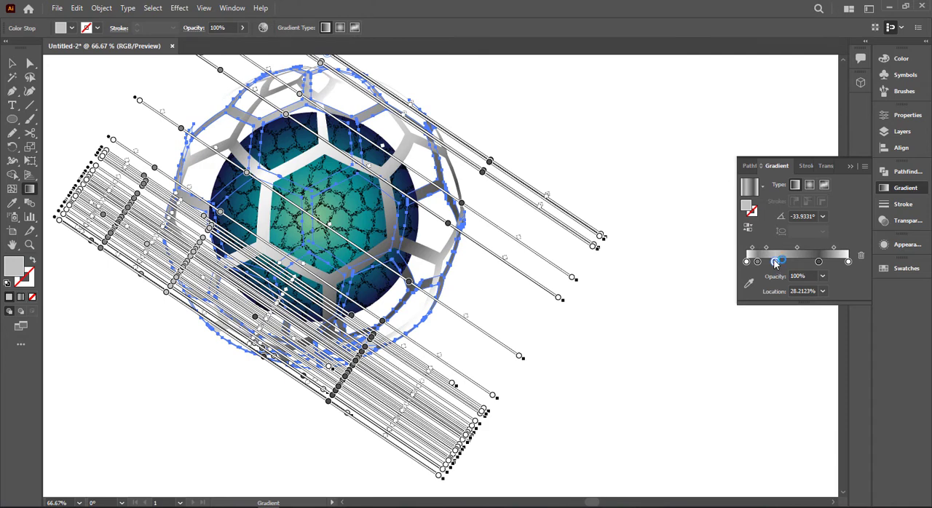
double_click(775, 262)
click(738, 324)
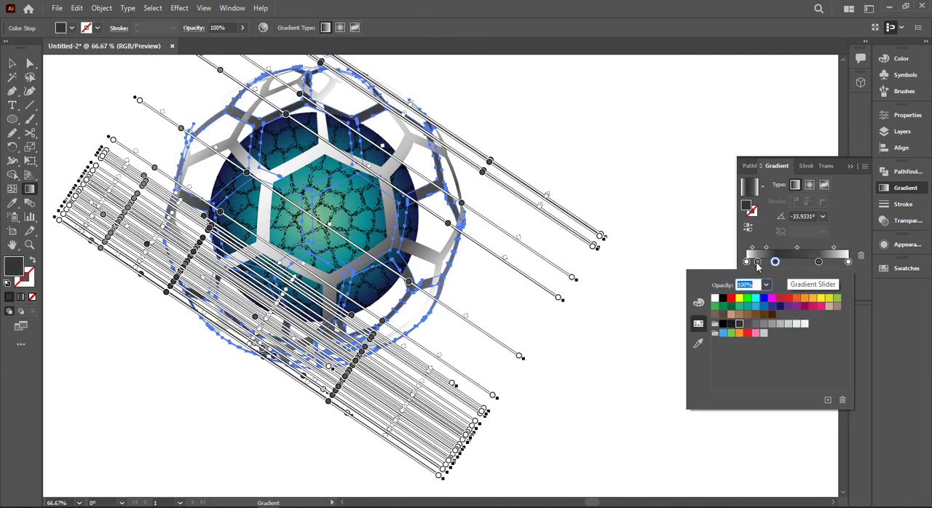
click(757, 262)
double_click(757, 262)
click(723, 324)
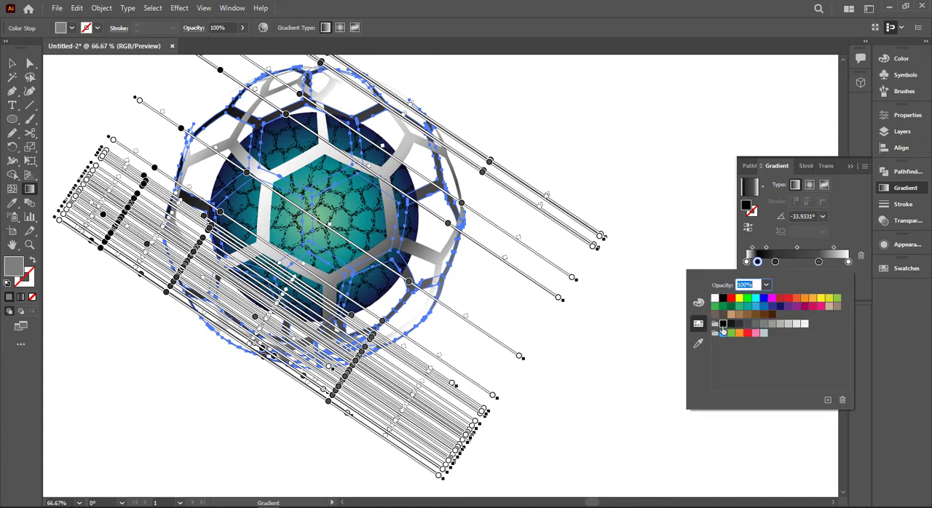
- Add a light gray stop at about 47% to the back honeycomb's gradient
click(845, 264)
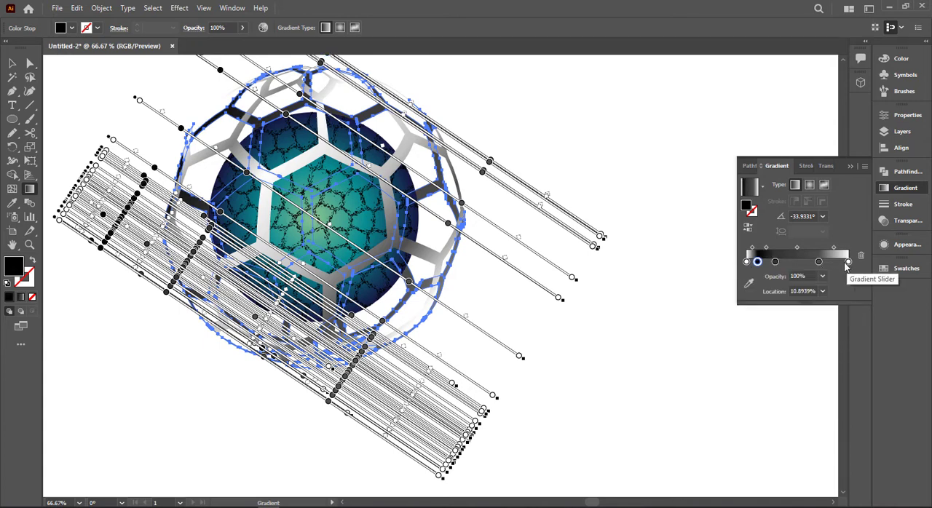
click(840, 263)
drag(839, 263, 794, 263)
click(11, 64)
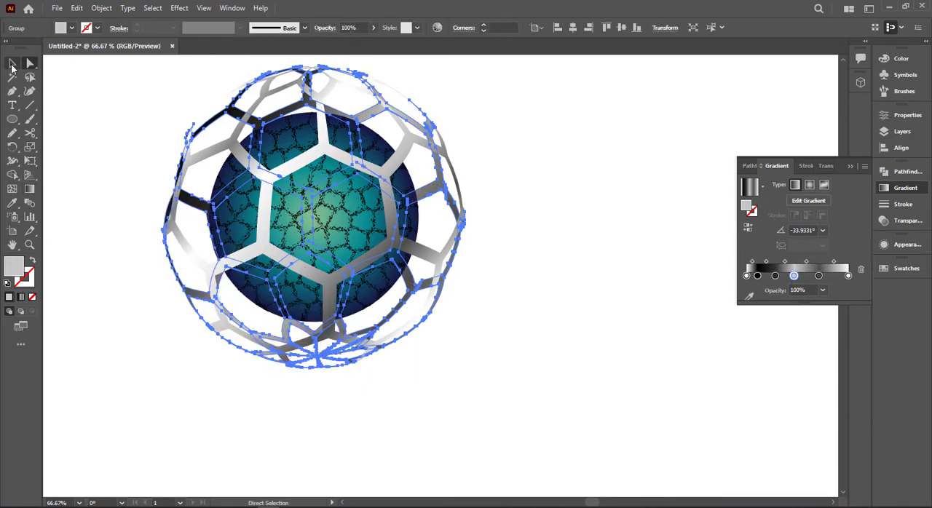
- Redraw the back honeycomb's gradient steeply downward at an angle of about -72°
click(447, 341)
click(388, 323)
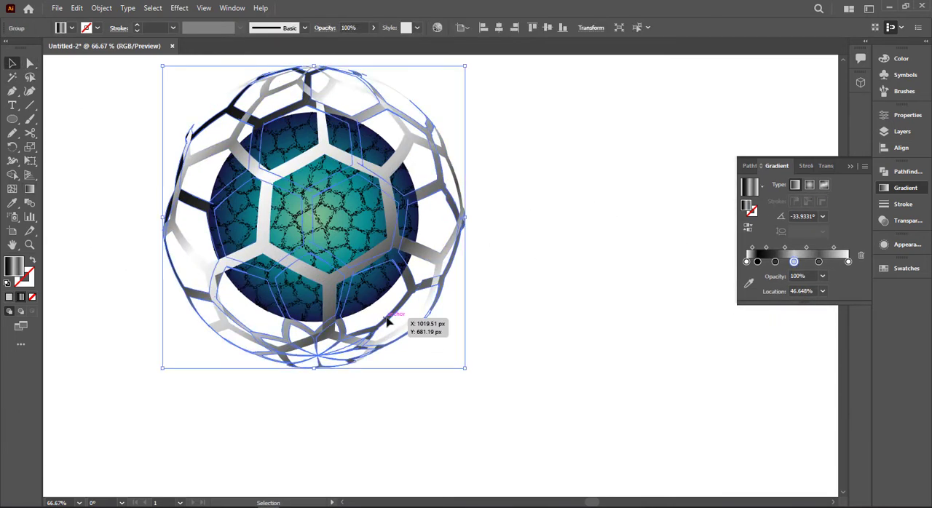
key(g)
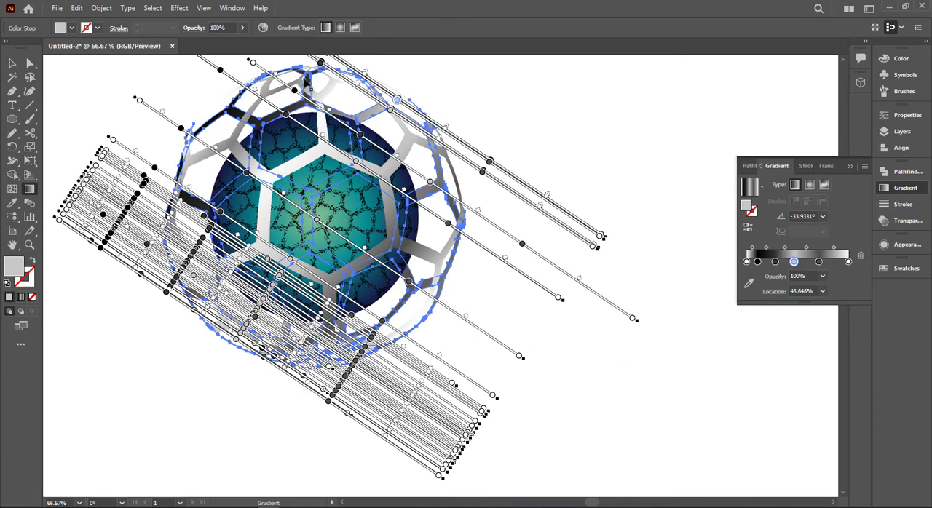
drag(290, 61, 342, 223)
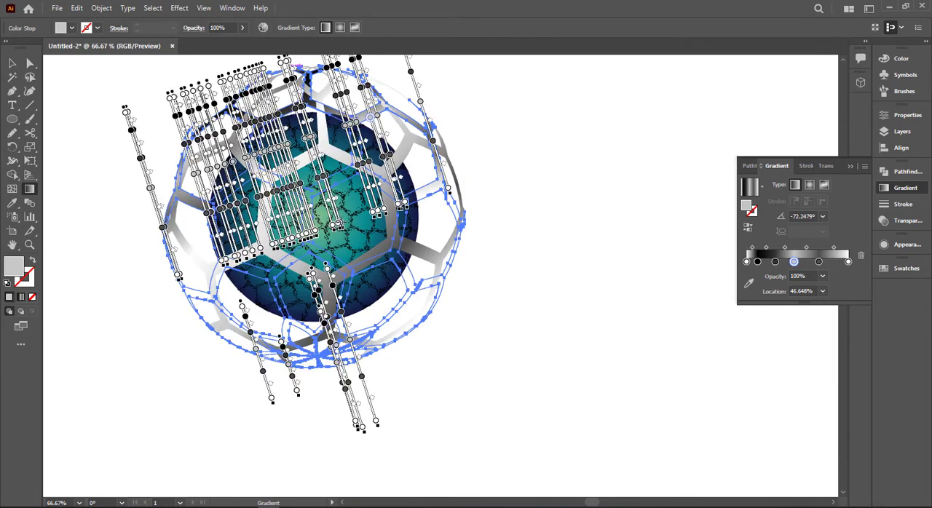
click(522, 246)
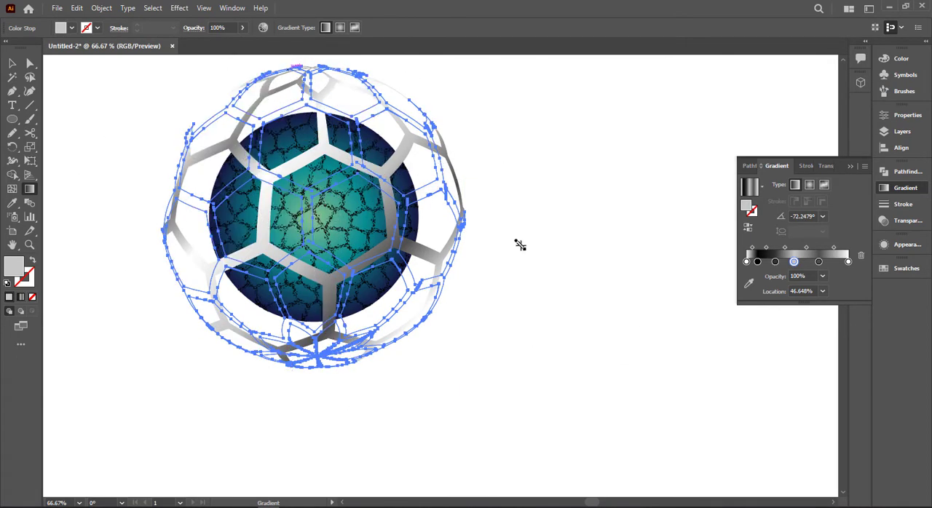
- Rearrange the back honeycomb's gradient stops to darken the mesh's lower part, placing a dark stop at about 40%
click(12, 63)
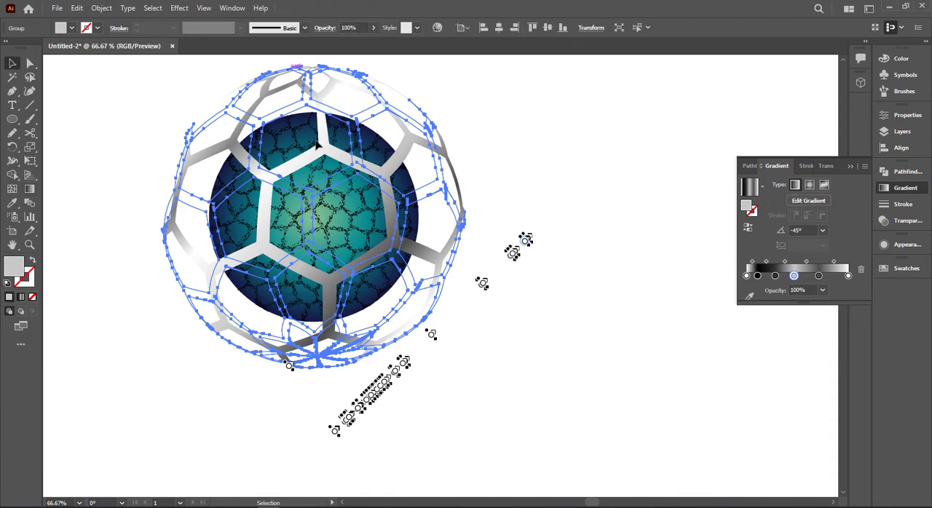
click(543, 173)
click(461, 224)
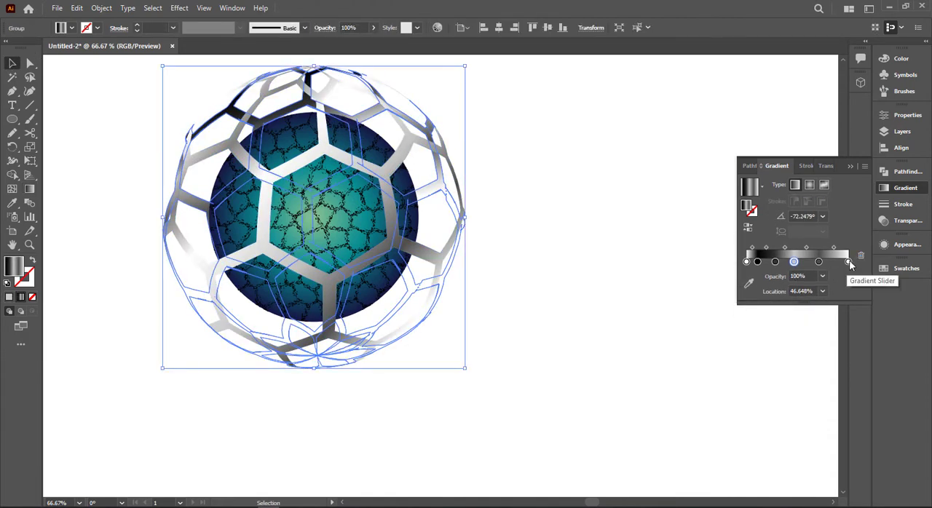
drag(848, 263, 788, 264)
key(ctrl+z)
click(775, 263)
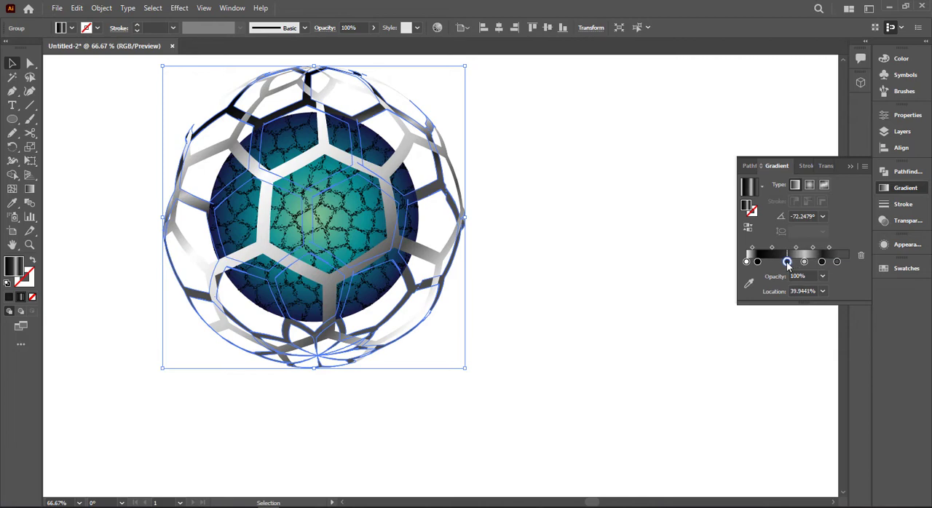
click(648, 262)
- Recolor the front honeycomb's gradient stop at about 48% to dark gray
click(232, 295)
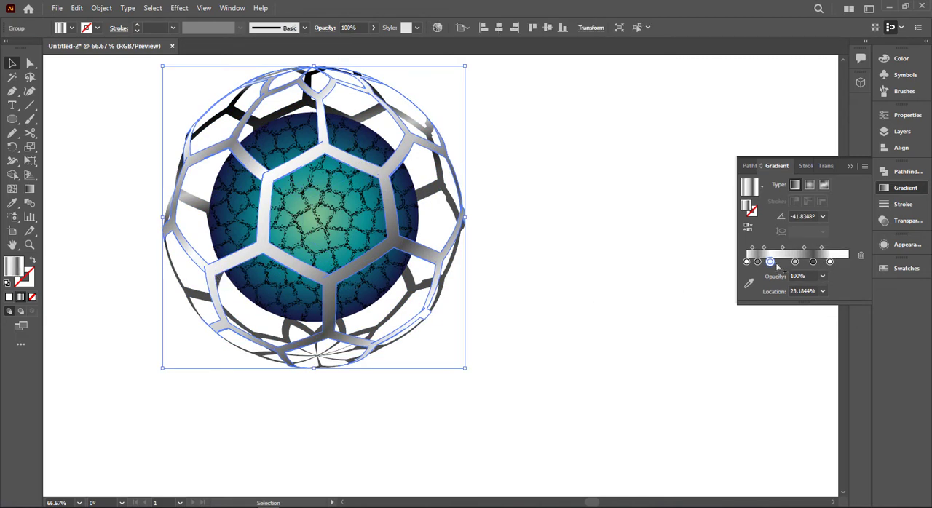
double_click(795, 263)
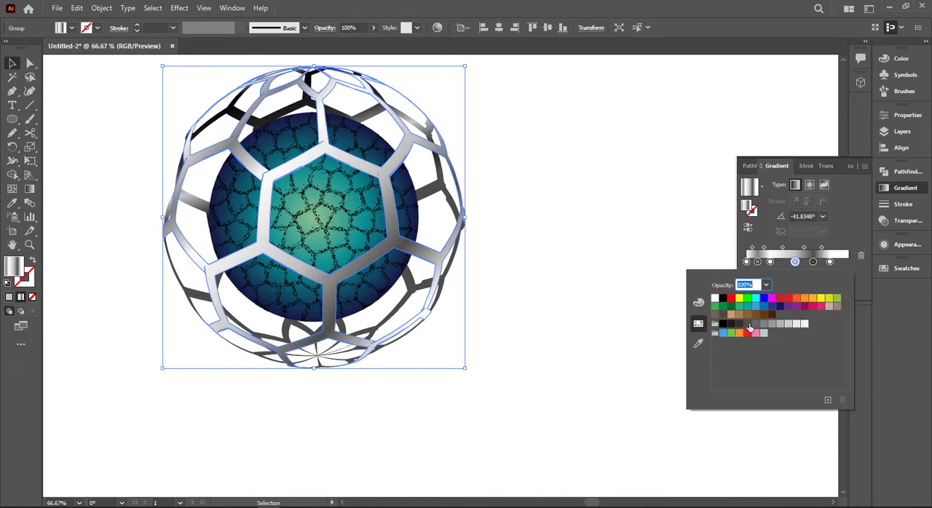
click(741, 329)
click(596, 251)
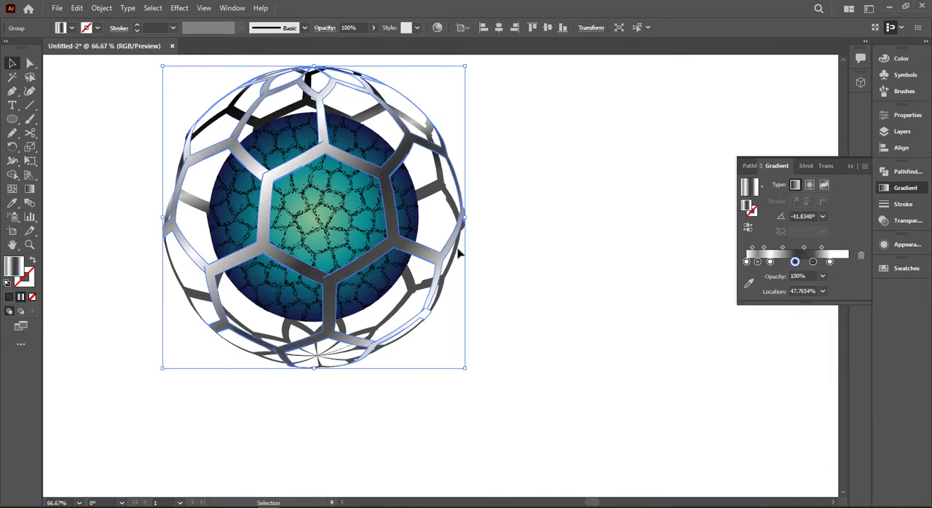
click(480, 251)
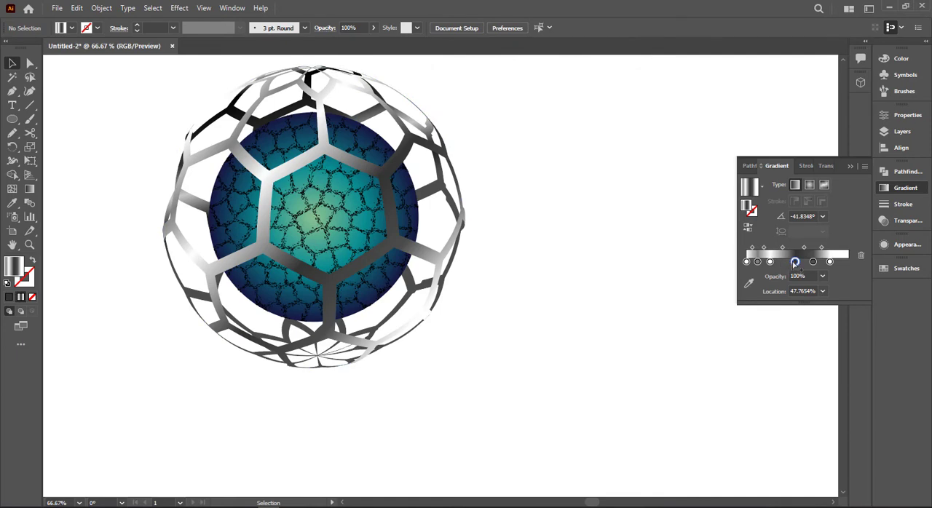
- Move the front honeycomb's dark gray stop to about 36% and duplicate it at about 17%
drag(795, 262, 783, 262)
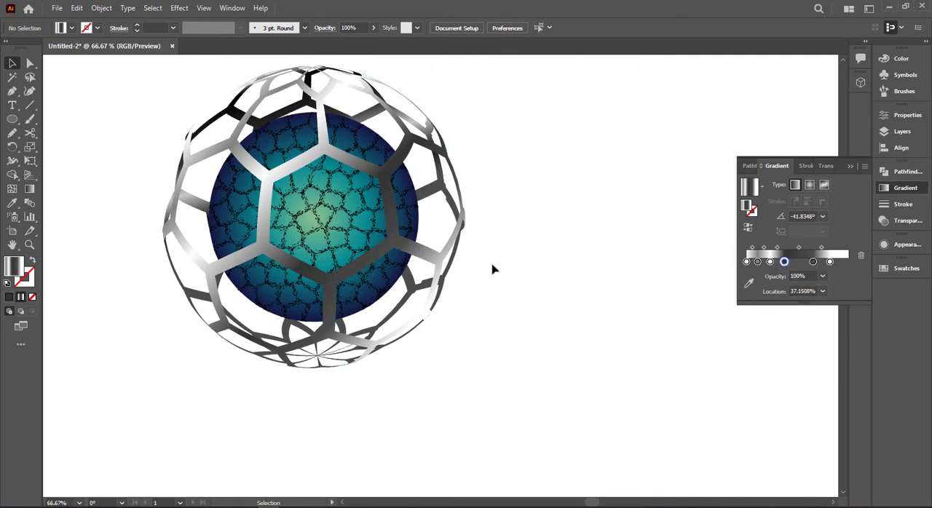
click(437, 259)
drag(795, 262, 783, 263)
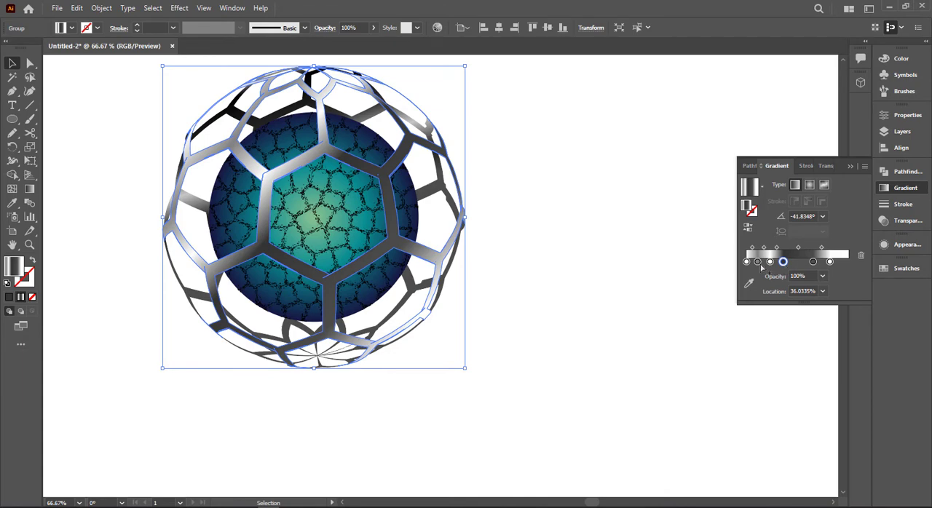
drag(786, 264, 763, 268)
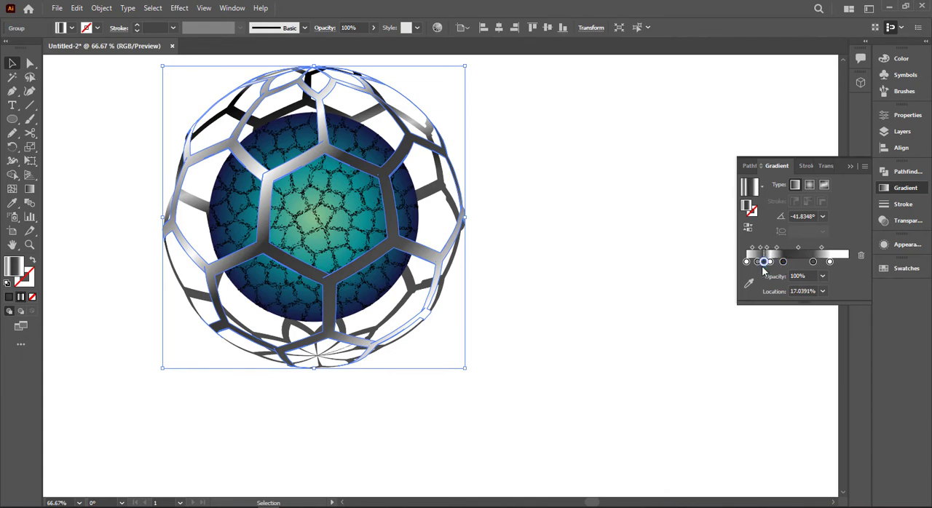
click(618, 262)
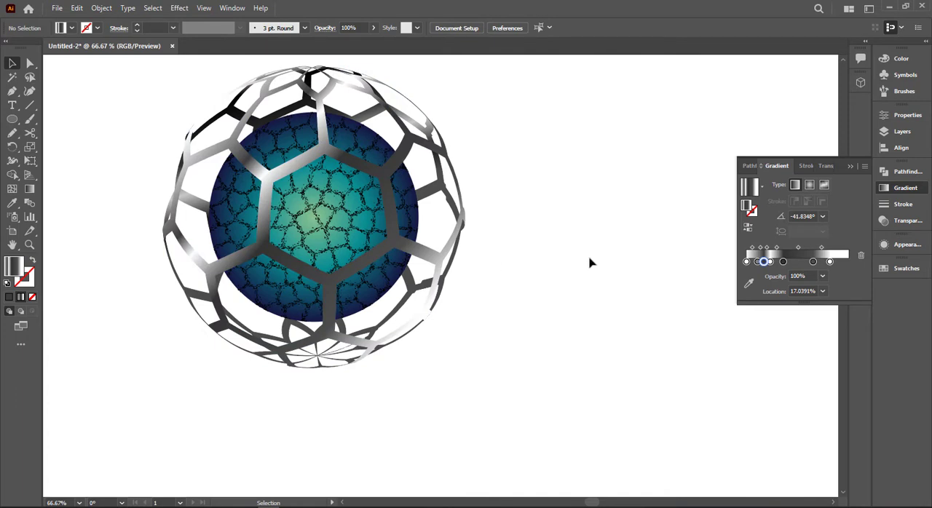
- Enlarge the inner ball proportionally from its center so it fills more of the honeycomb cage
click(851, 171)
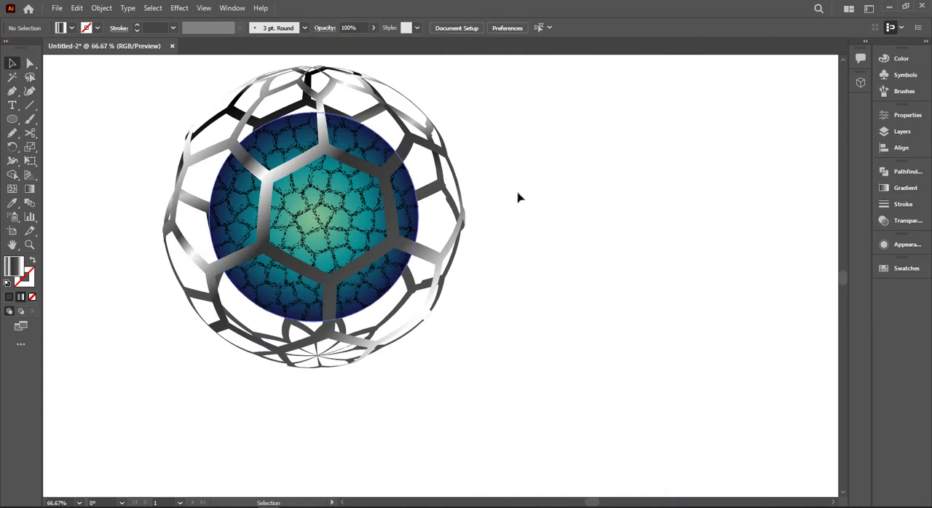
drag(495, 143, 448, 207)
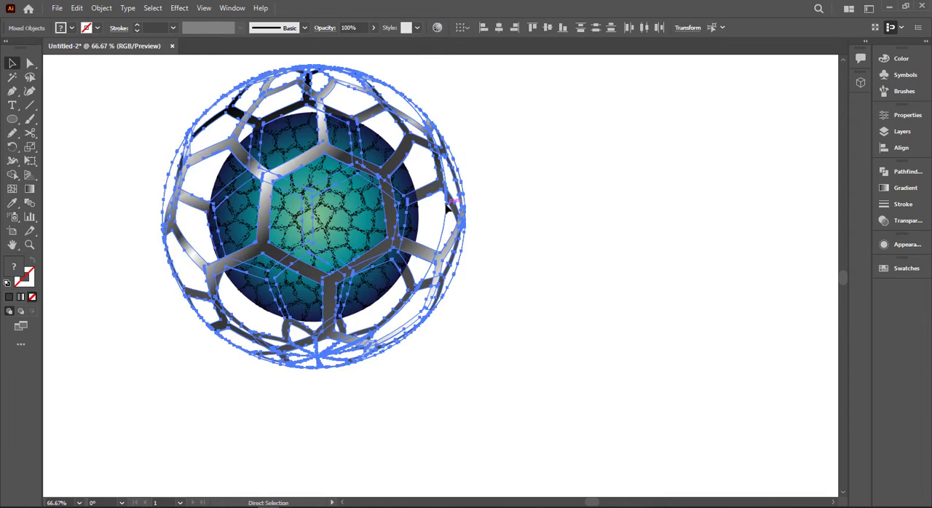
key(ctrl+shift+a)
click(392, 204)
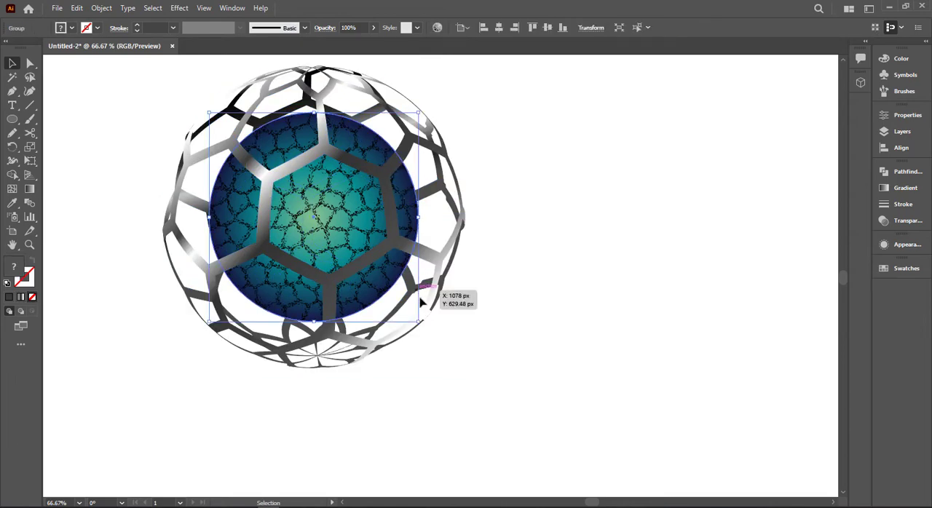
drag(422, 321, 434, 336)
click(513, 303)
- Ungroup the inner ball and lock its stained-glass texture separately from the gradient ellipse
click(361, 241)
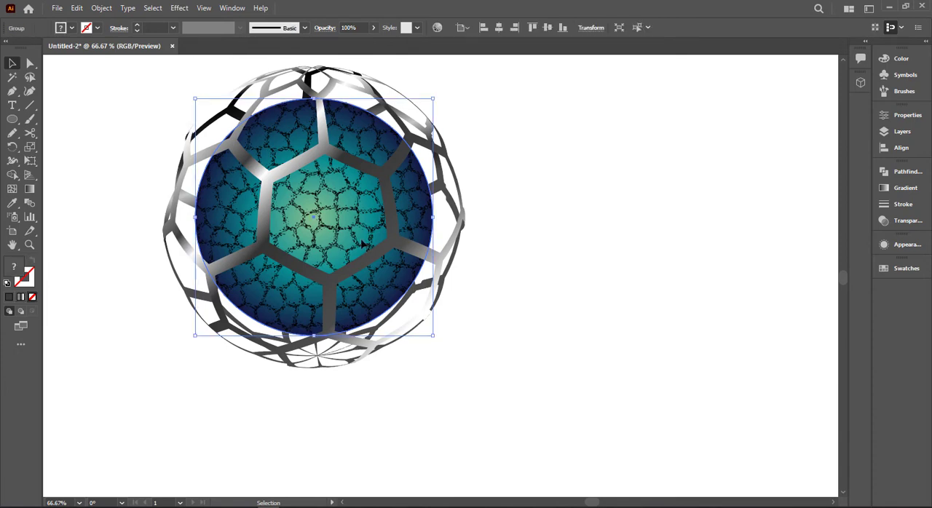
key(ctrl+shift+a)
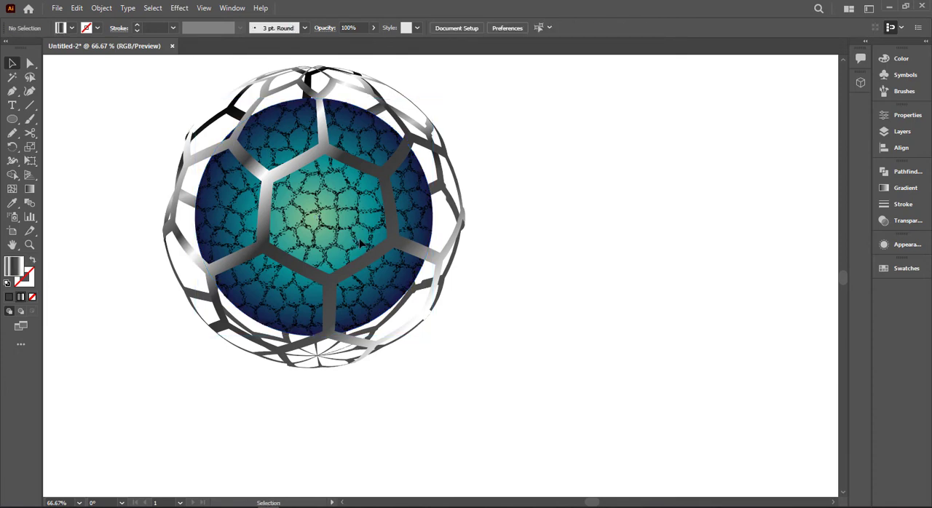
click(360, 242)
right_click(360, 241)
click(400, 350)
key(ctrl+shift+a)
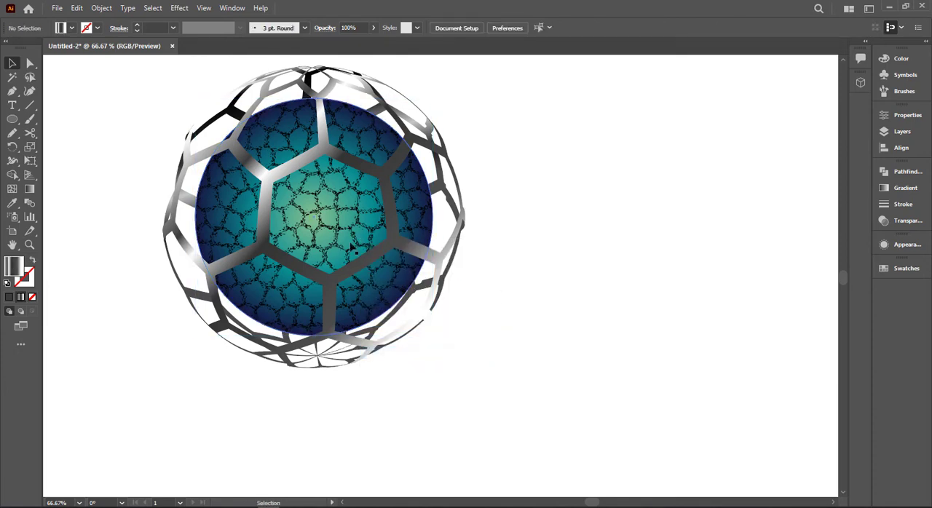
click(350, 248)
key(ctrl+2)
- Duplicate the ball's gradient ellipse beside the sphere and fill the copy with the White, Black gradient
click(351, 247)
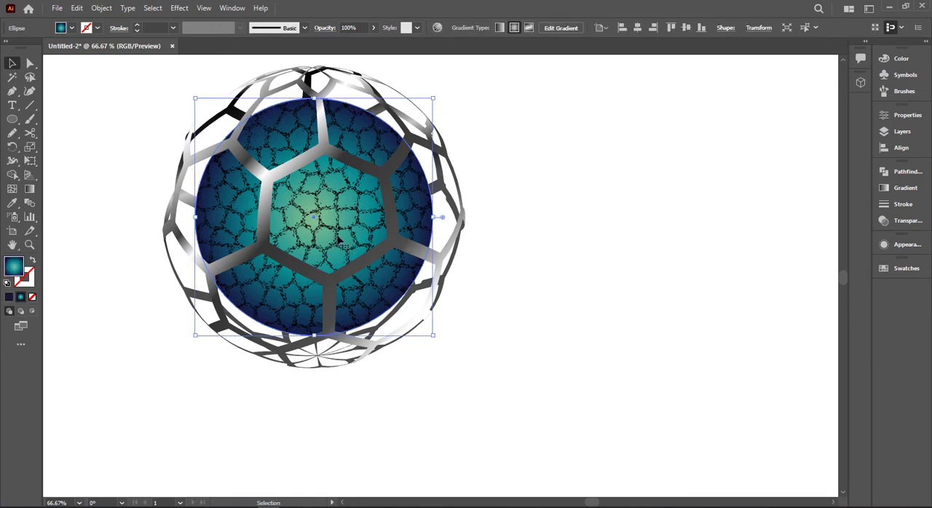
drag(338, 240, 675, 263)
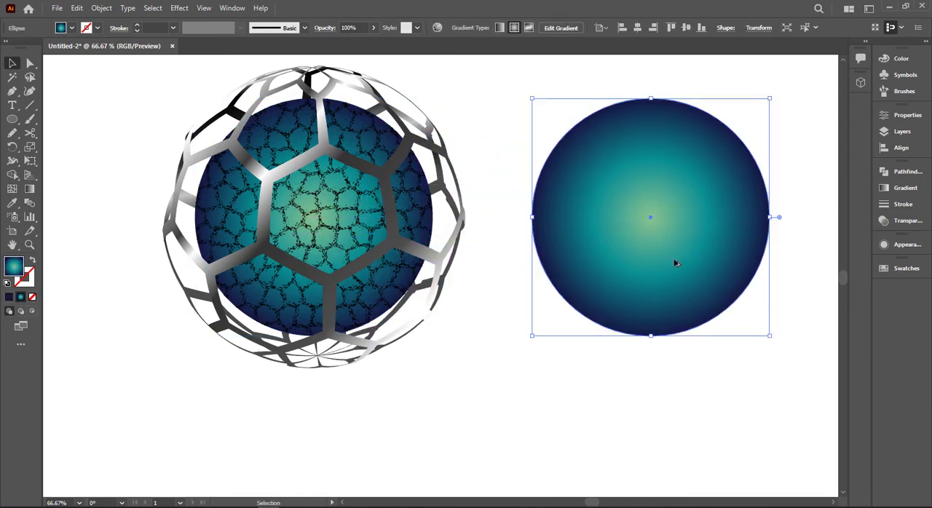
click(905, 188)
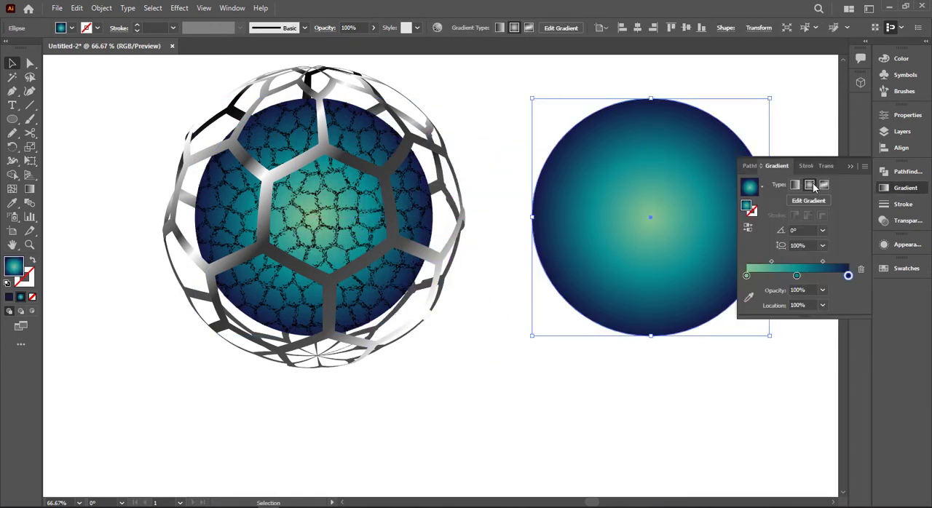
click(762, 187)
scroll(736, 212, up, 1)
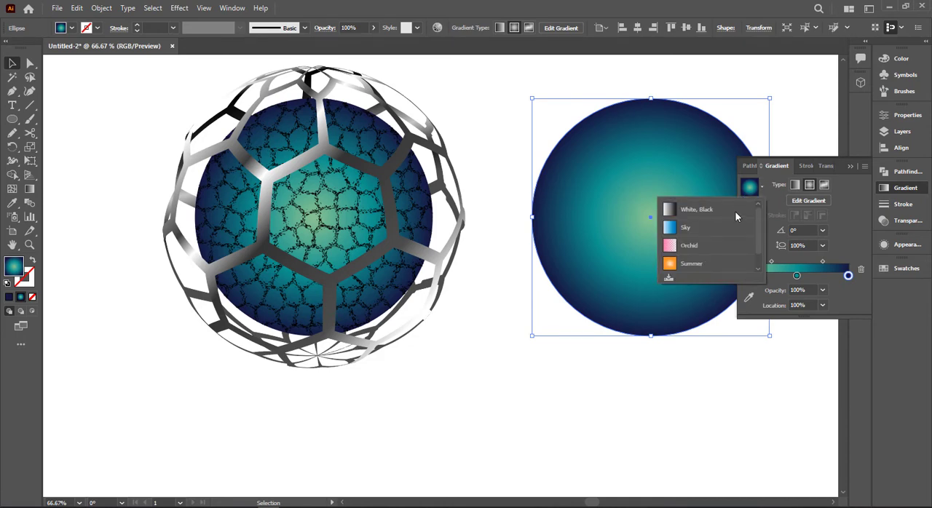
click(692, 210)
- Recolor the copy's black end stop white at 0% opacity and shift the circle slightly downward
click(848, 277)
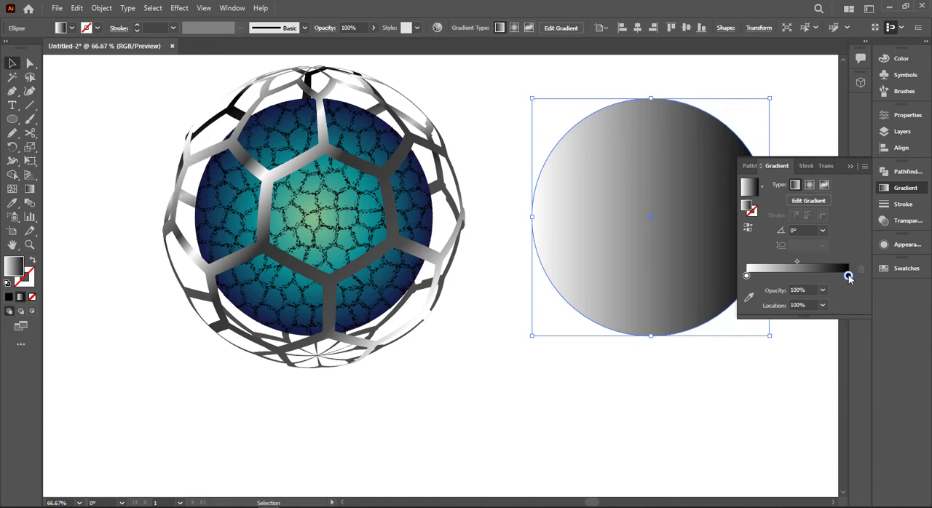
double_click(848, 276)
click(718, 318)
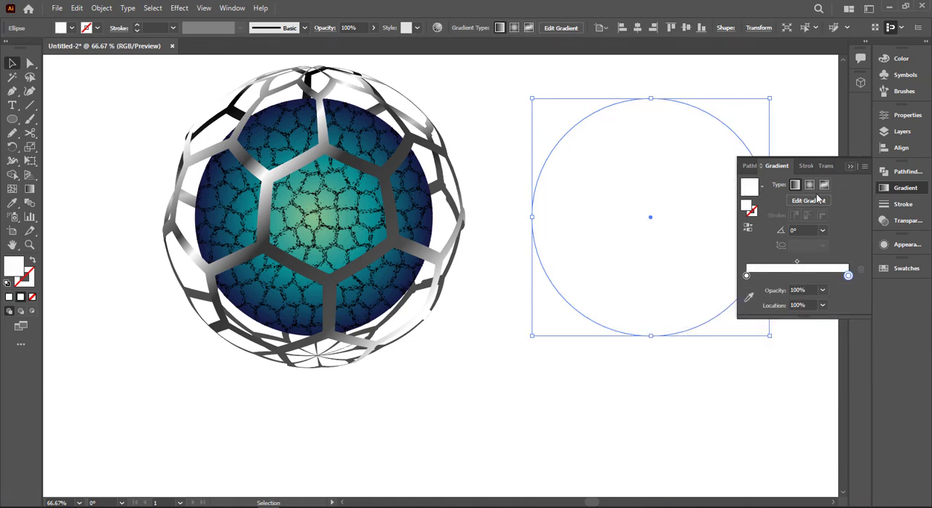
click(808, 288)
text(0)
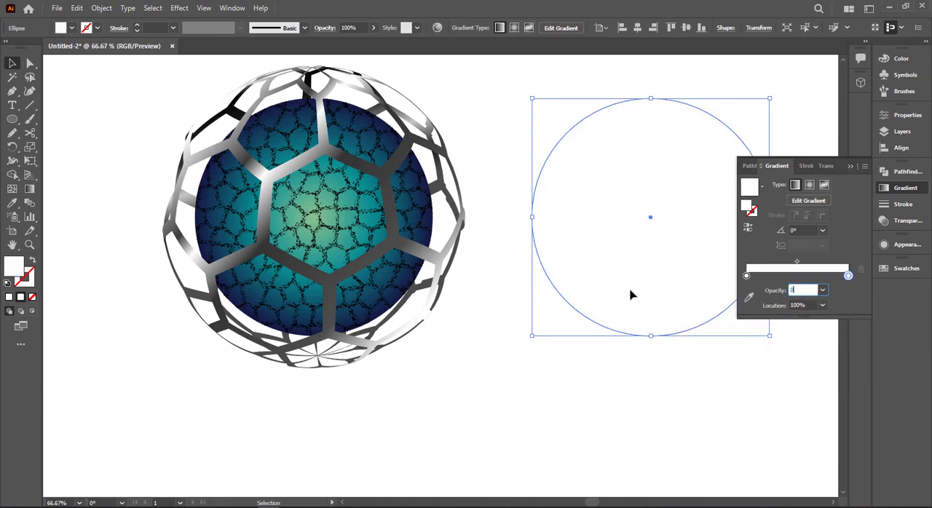
key(Return)
drag(644, 262, 643, 284)
- Draw a tall narrow ellipse with the white-to-transparent gradient and place it over the upper-left part of the inner ball
click(11, 119)
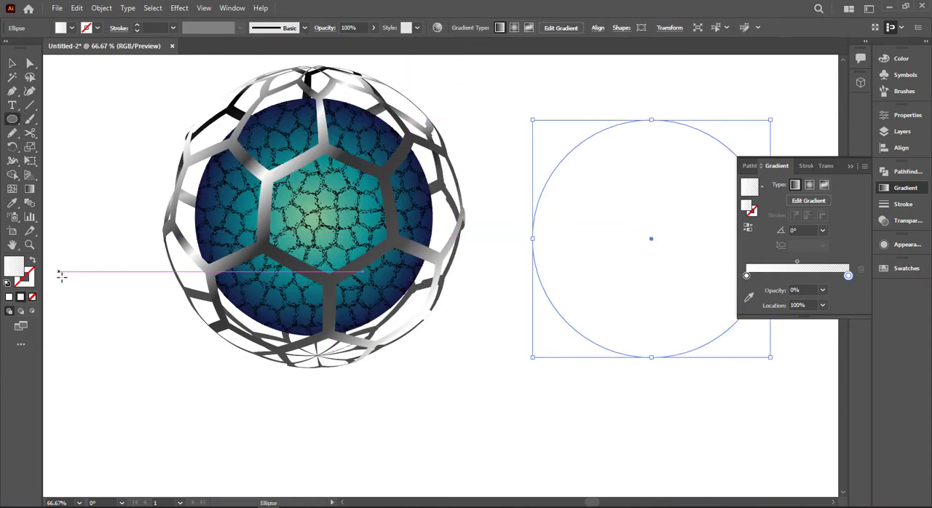
drag(63, 281, 155, 466)
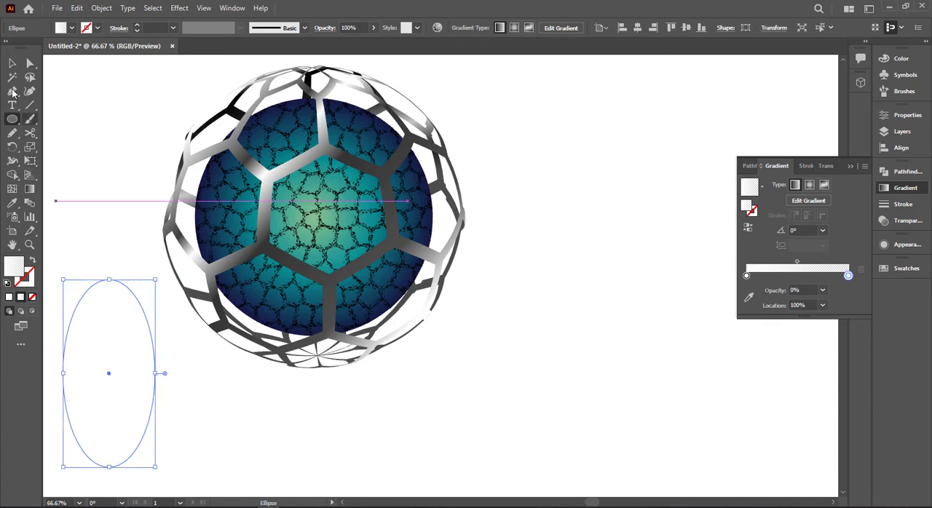
key(v)
drag(110, 300, 285, 130)
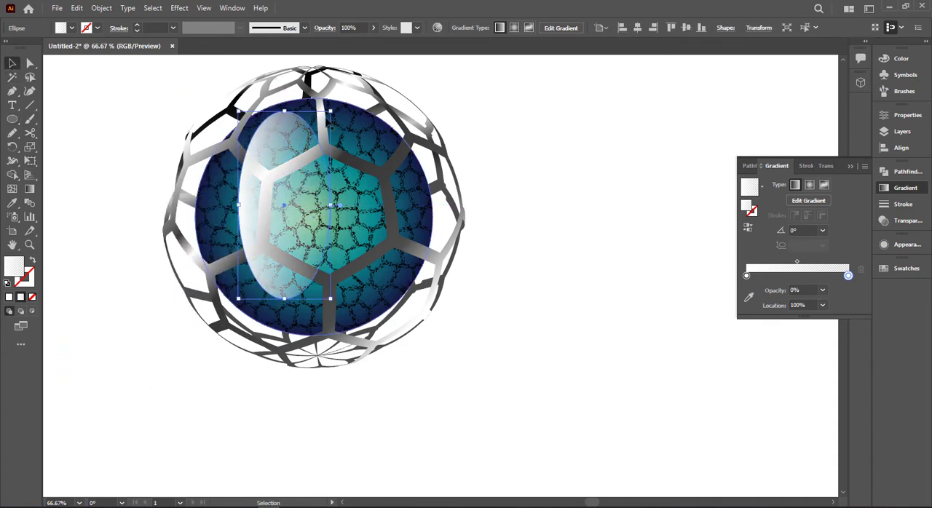
- Rotate the highlight ellipse until its gradient angle is about -87°, narrow it slightly and place it across the ball's upper part
drag(336, 111, 364, 191)
drag(318, 172, 339, 142)
drag(362, 81, 410, 135)
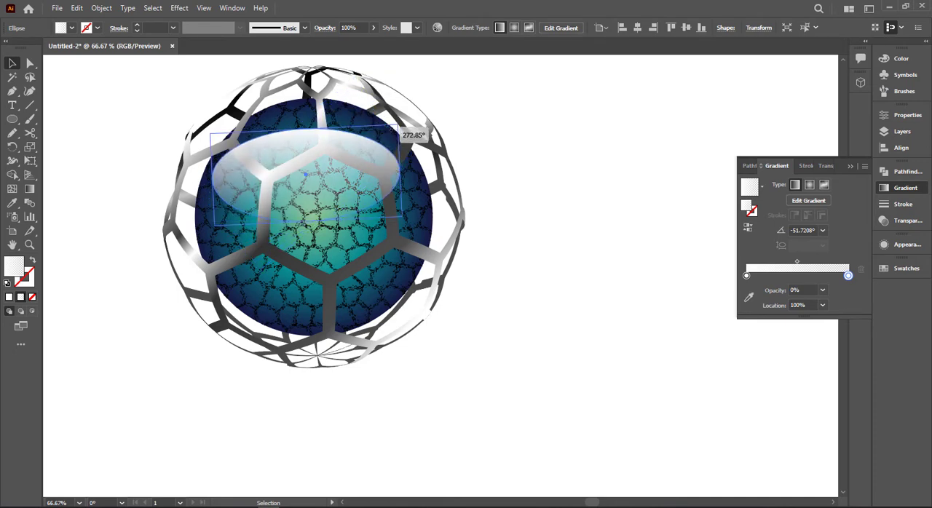
drag(346, 152, 359, 130)
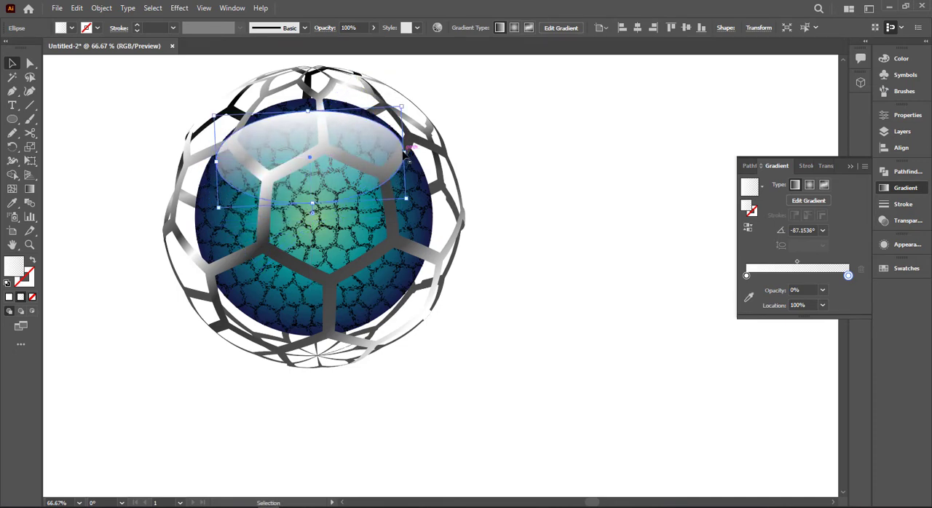
drag(404, 152, 385, 152)
drag(351, 141, 353, 137)
- Fine-tune the highlight ellipse's size and position so its curve follows the inner ball's upper edge
scroll(354, 138, up, 4)
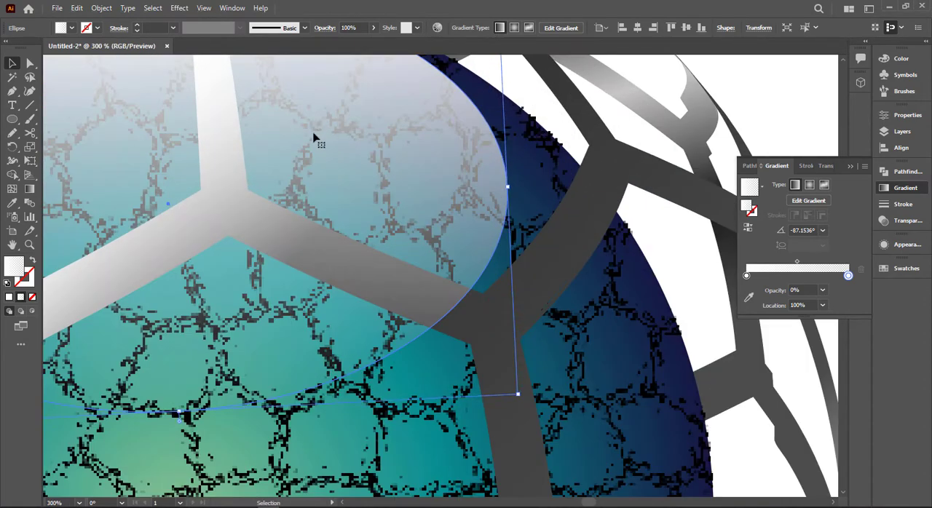
drag(290, 112, 400, 197)
drag(364, 171, 359, 160)
scroll(362, 168, down, 1)
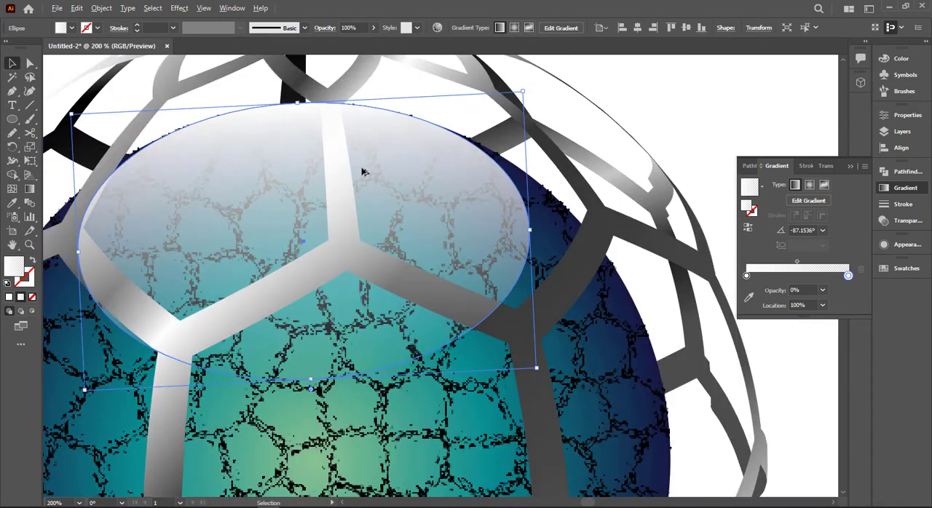
scroll(362, 172, down, 1)
drag(143, 233, 144, 235)
mouse_move(486, 216)
mouse_down()
mouse_move(511, 217)
mouse_move(490, 217)
mouse_up()
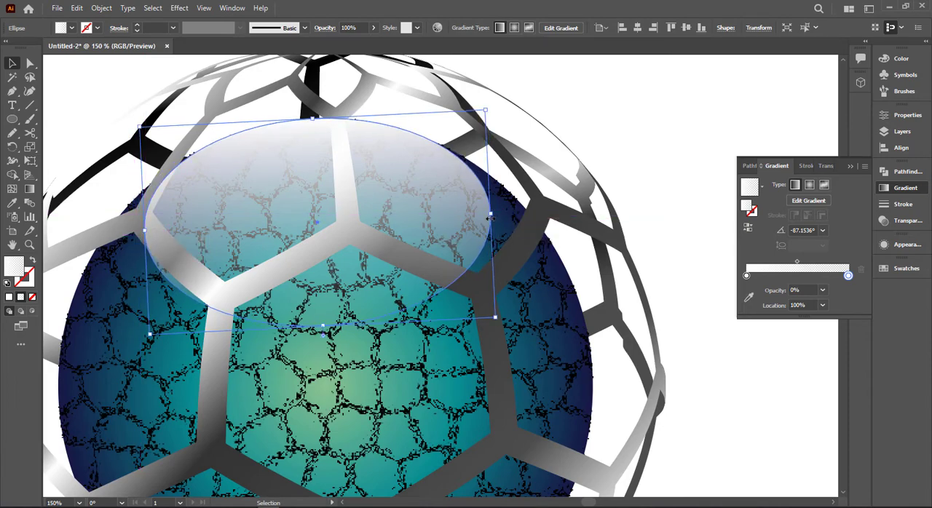
- Move the highlight gradient's transparent stop to about 51%
drag(849, 275, 798, 279)
click(630, 139)
scroll(630, 139, down, 2)
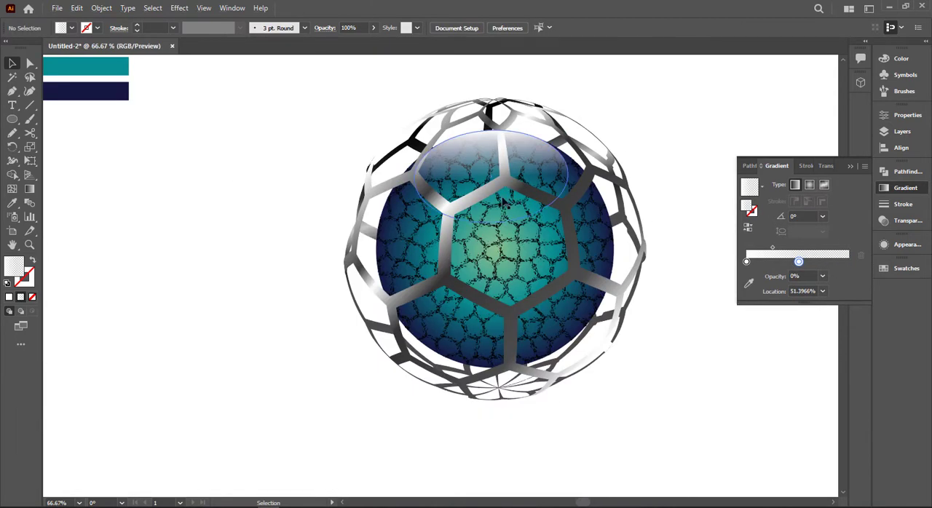
- Duplicate the highlight, rotate the copy to a gradient angle of about 34° and align it with the ball's lower-left edge
alt+drag(490, 188, 468, 272)
drag(551, 210, 385, 218)
drag(415, 268, 367, 305)
scroll(463, 249, up, 1)
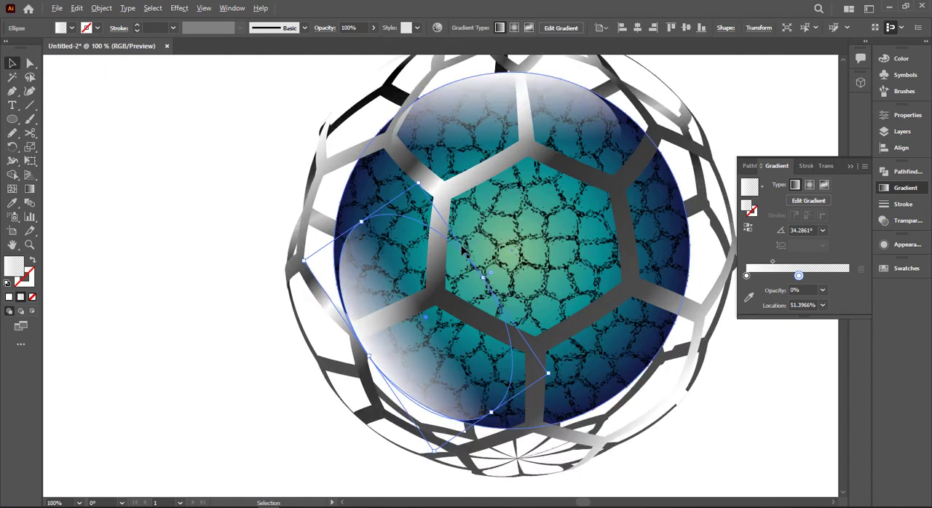
mouse_move(372, 279)
mouse_down()
mouse_move(376, 270)
mouse_move(368, 273)
mouse_up()
click(213, 246)
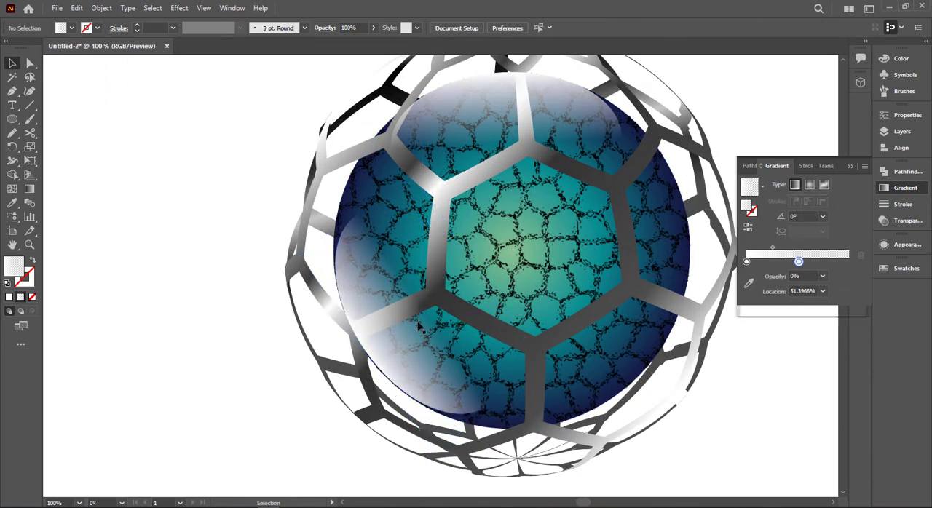
- Narrow and shorten the lower-left highlight ellipse and reposition it against the inner ball's edge
click(393, 291)
drag(479, 272, 427, 300)
drag(392, 308, 395, 309)
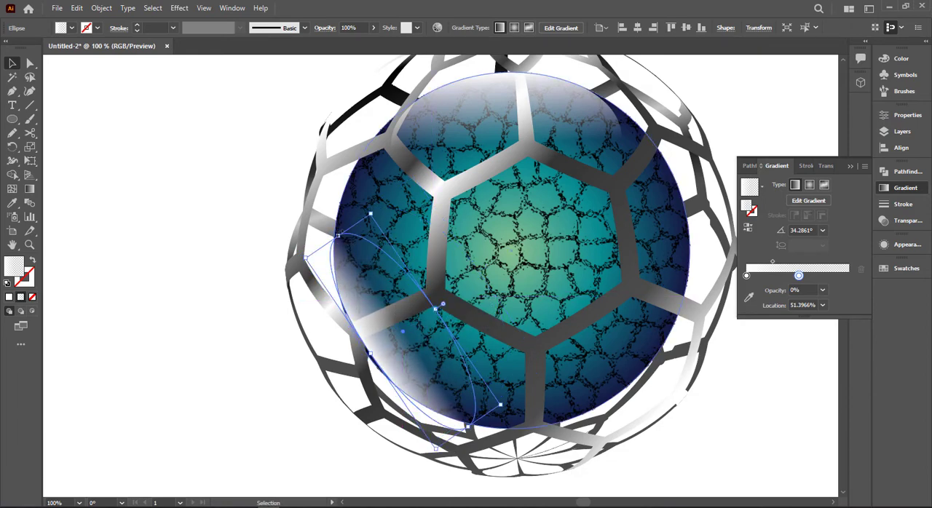
drag(338, 235, 349, 252)
drag(374, 293, 369, 282)
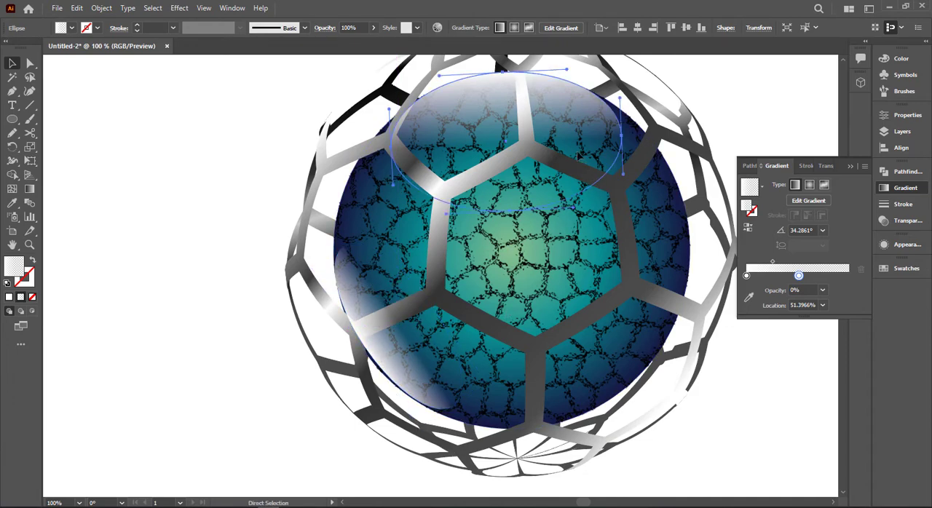
- Reflect a copy of the lower-left highlight across the vertical axis and place it along the ball's lower-right edge
key(ctrl+shift+a)
right_click(430, 388)
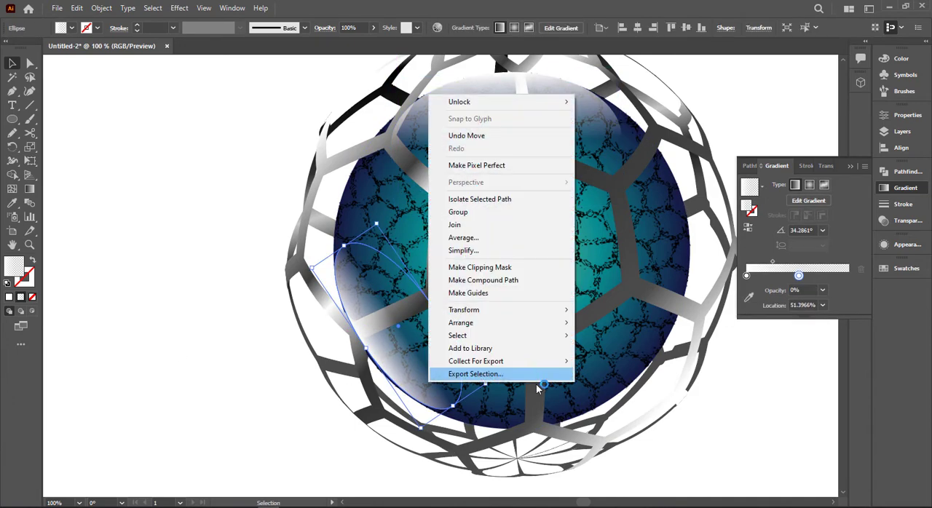
mouse_move(520, 314)
click(619, 356)
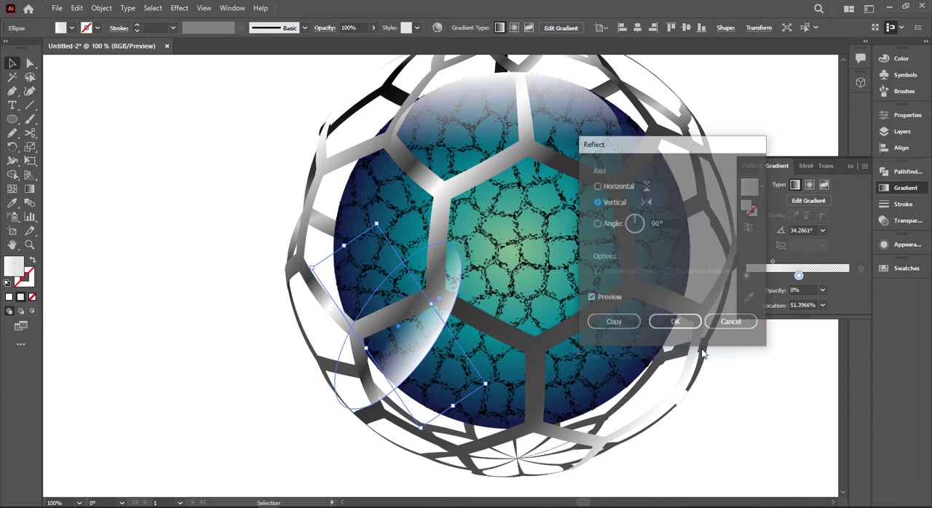
click(614, 321)
drag(447, 349, 651, 352)
- Select the upper, lower-left and lower-right highlight ellipses together
click(445, 259)
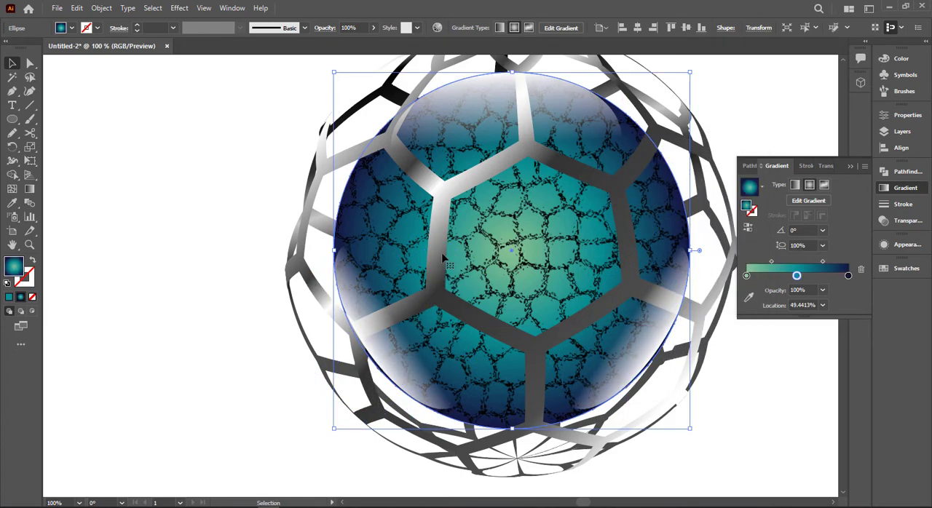
click(313, 277)
click(352, 299)
shift+click(495, 102)
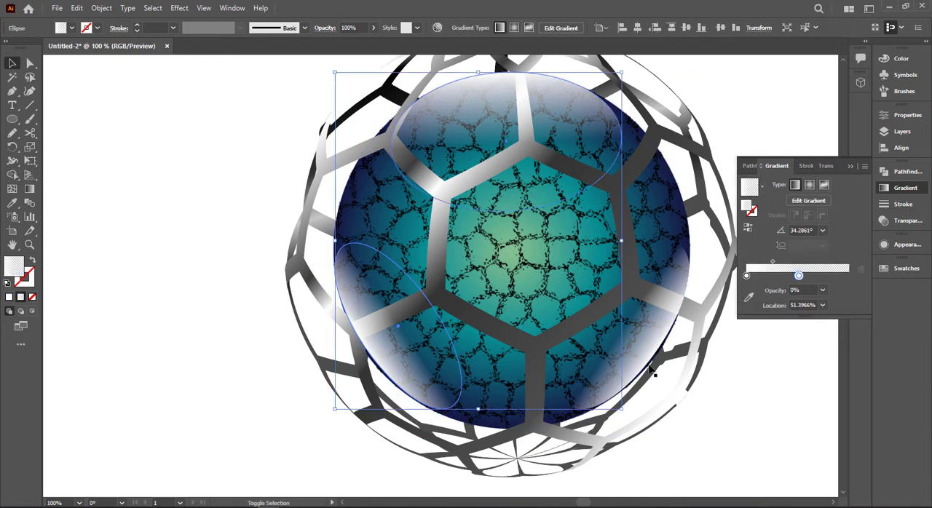
shift+click(648, 364)
- Try to send the three selected highlights one level backward
key(a)
key(ctrl+bracketleft)
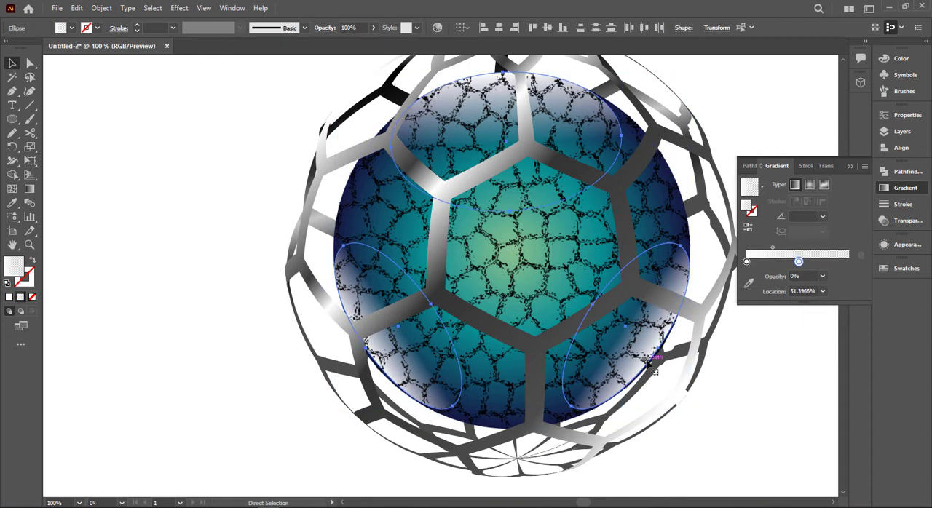
key(ctrl+z)
key(v)
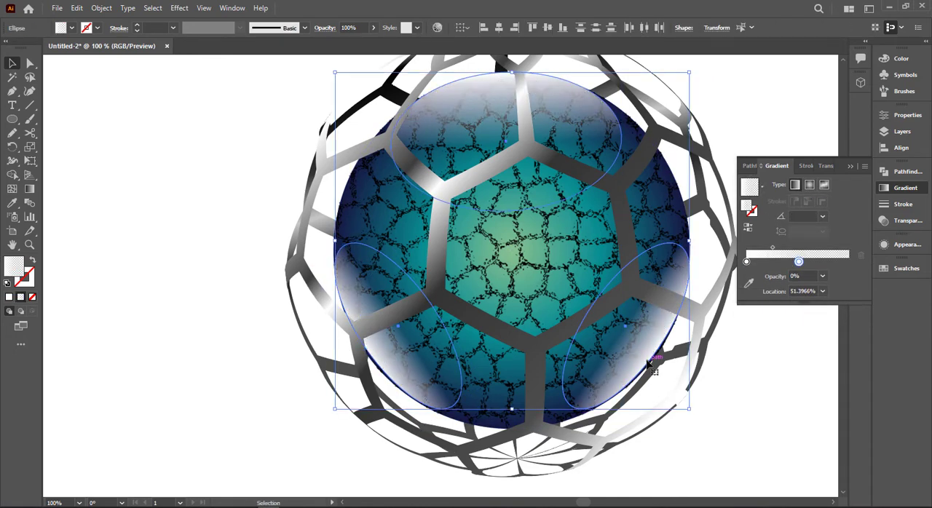
- Set the three highlights' blend mode to Screen and their opacity to 43%
click(853, 166)
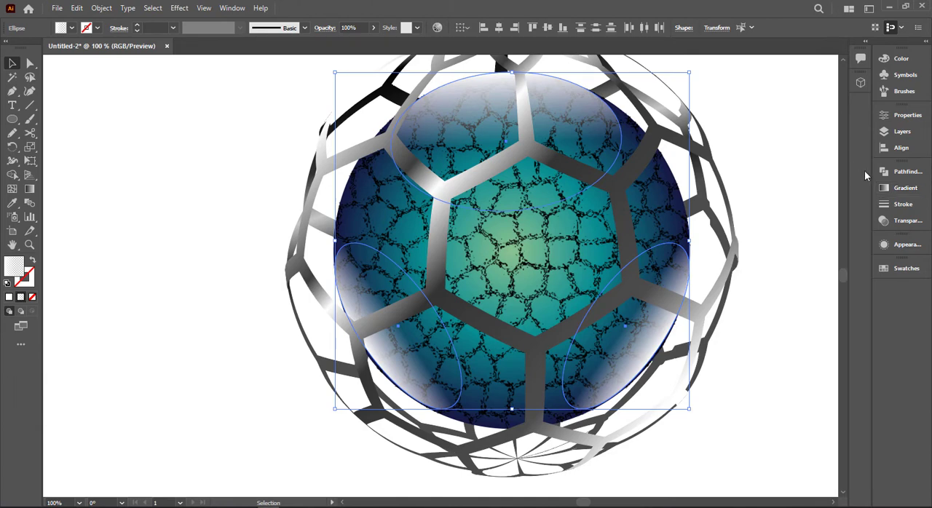
click(884, 220)
click(786, 184)
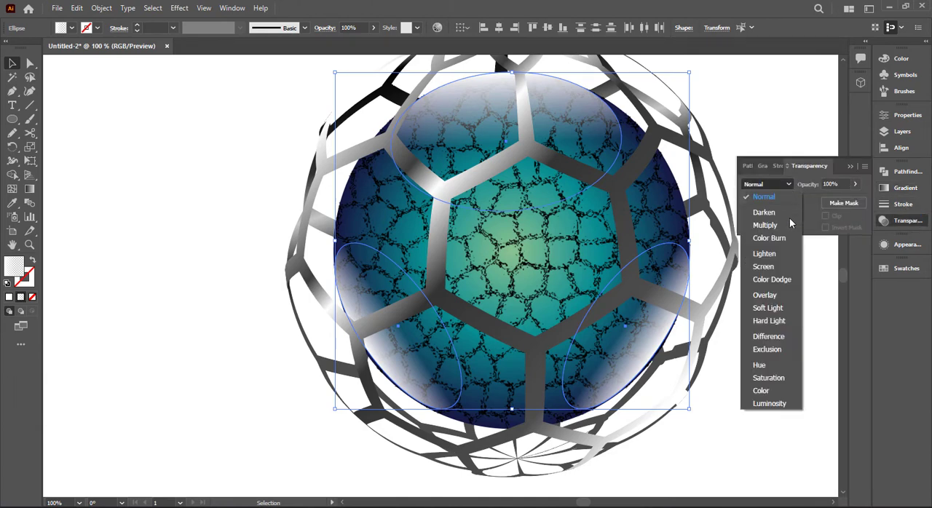
click(762, 266)
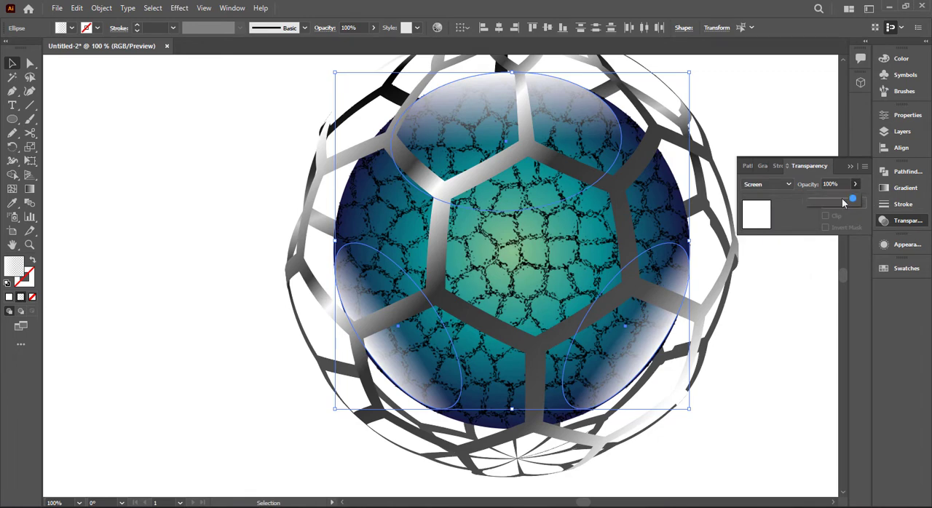
drag(834, 203, 829, 204)
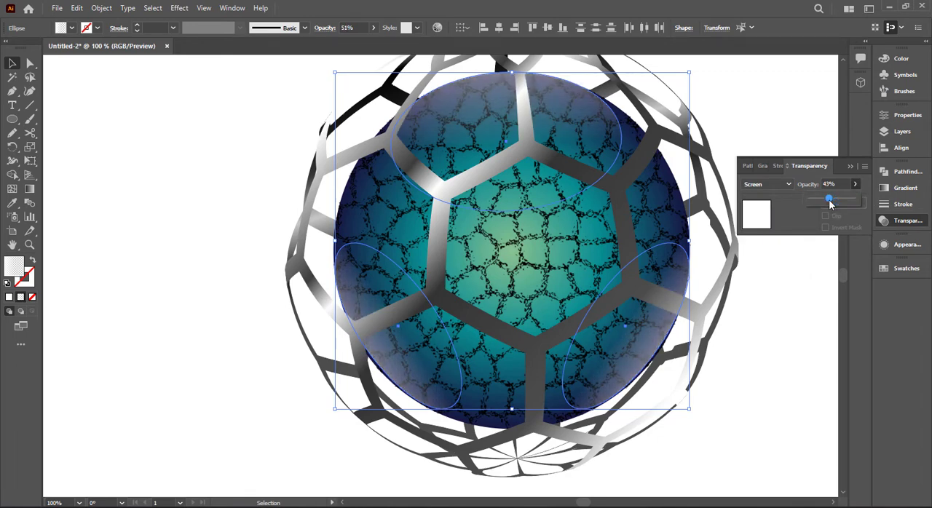
- Nudge the lower-right highlight slightly outward and the lower-left one about 4 px outward to meet the ball's edges
click(719, 365)
click(650, 343)
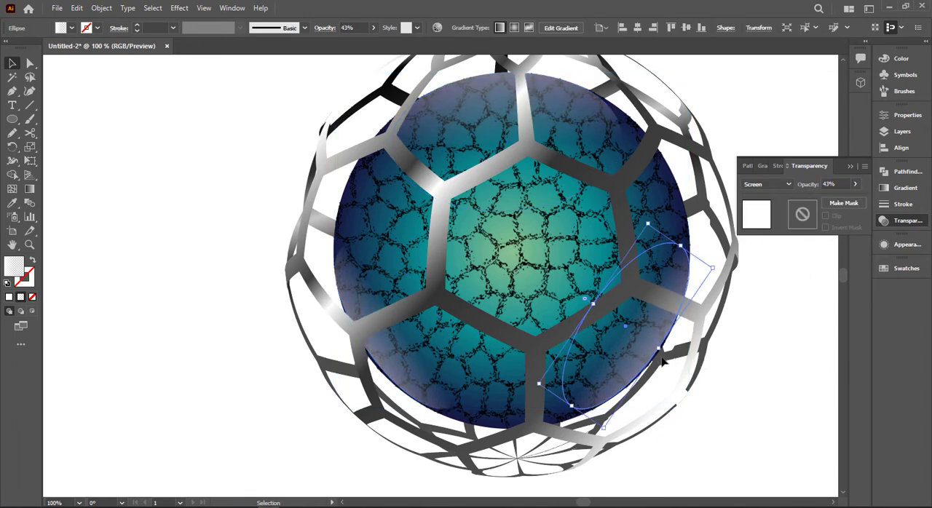
mouse_move(662, 359)
mouse_down()
mouse_move(655, 362)
mouse_move(666, 354)
mouse_up()
scroll(674, 346, up, 2)
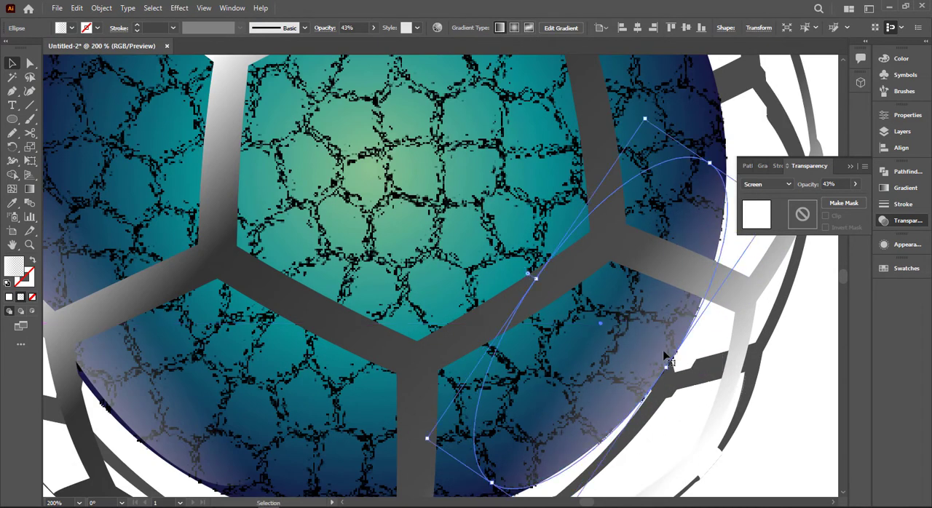
scroll(666, 353, down, 1)
scroll(264, 353, up, 2)
drag(191, 354, 183, 352)
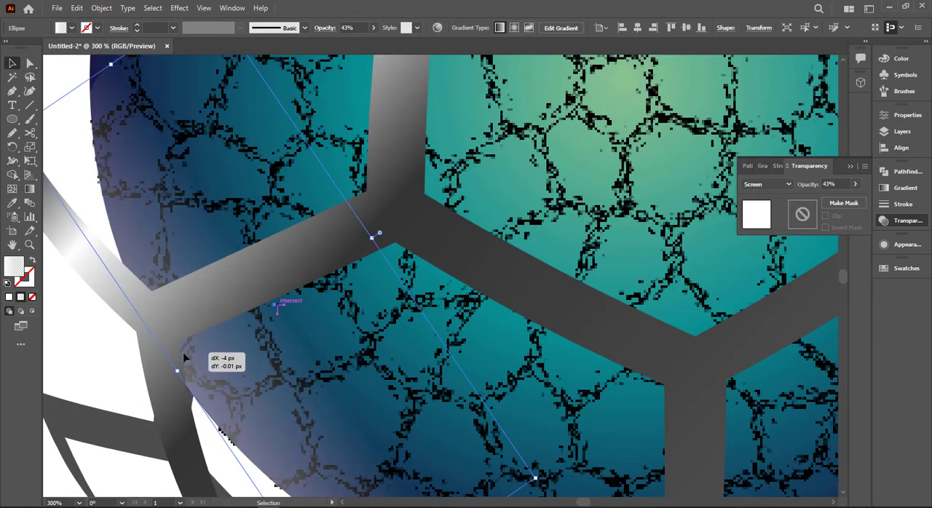
- Examine the whole honeycomb sphere and how the highlights sit on the inner ball
scroll(183, 353, down, 3)
click(677, 333)
click(605, 251)
scroll(610, 249, down, 1)
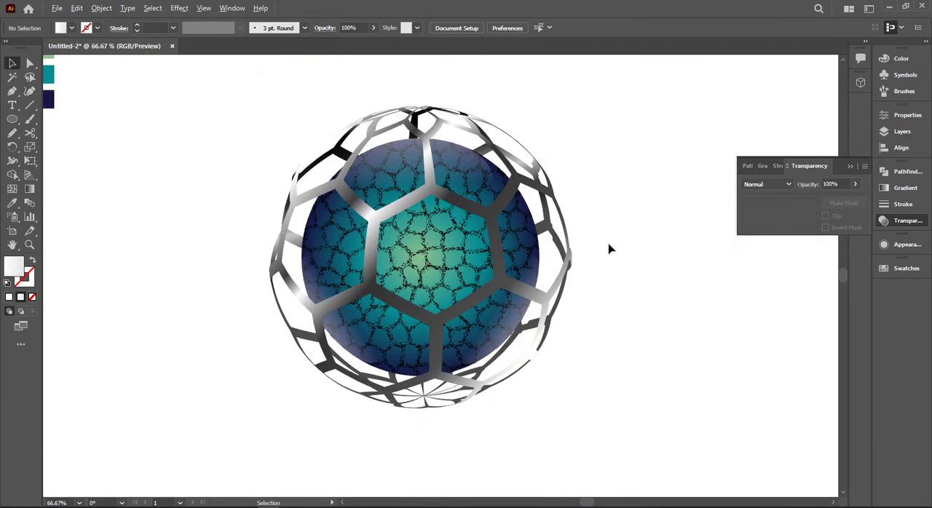
drag(692, 299, 712, 294)
click(673, 265)
scroll(657, 266, down, 1)
drag(347, 141, 677, 385)
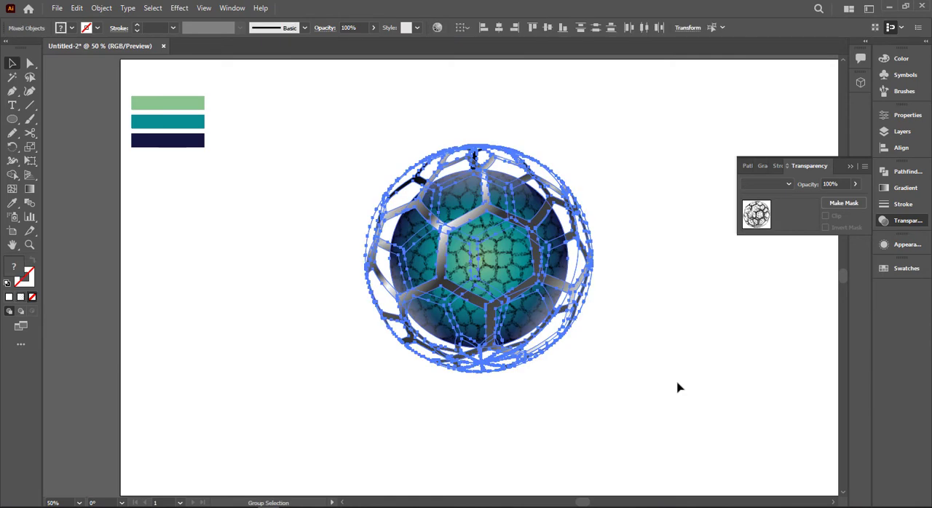
click(676, 384)
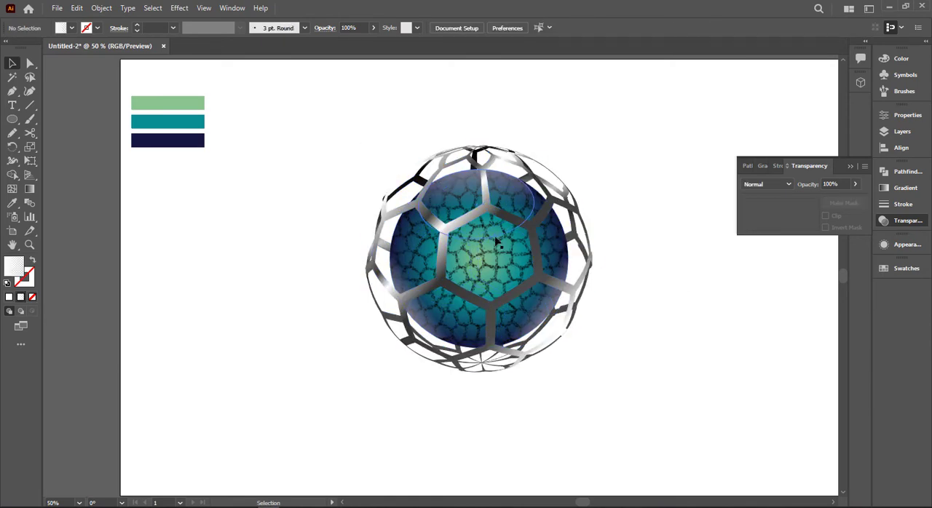
drag(499, 250, 378, 252)
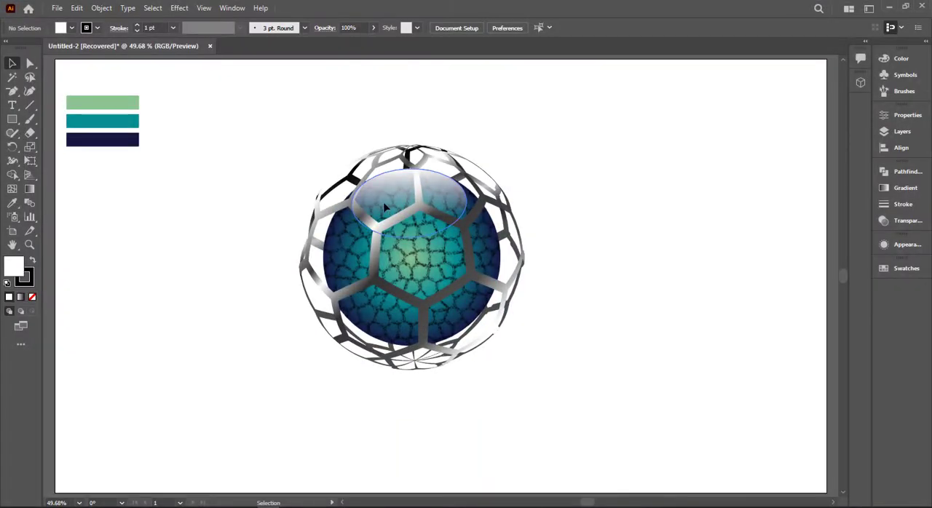
- Shorten the upper highlight ellipse's gradient so the white fades out higher on the ball
click(383, 201)
key(g)
click(410, 219)
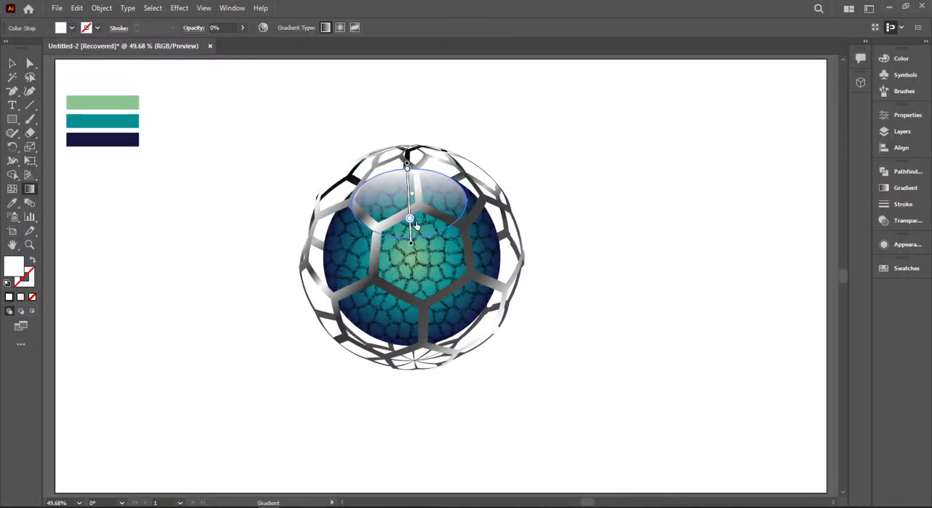
drag(412, 246, 411, 235)
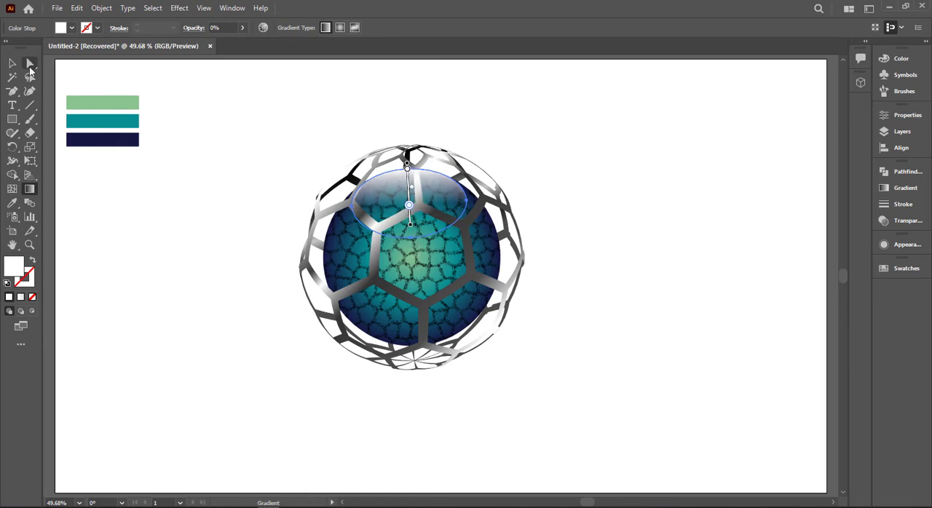
- Apply an Arc warp effect with a 13% horizontal bend to the upper highlight
key(v)
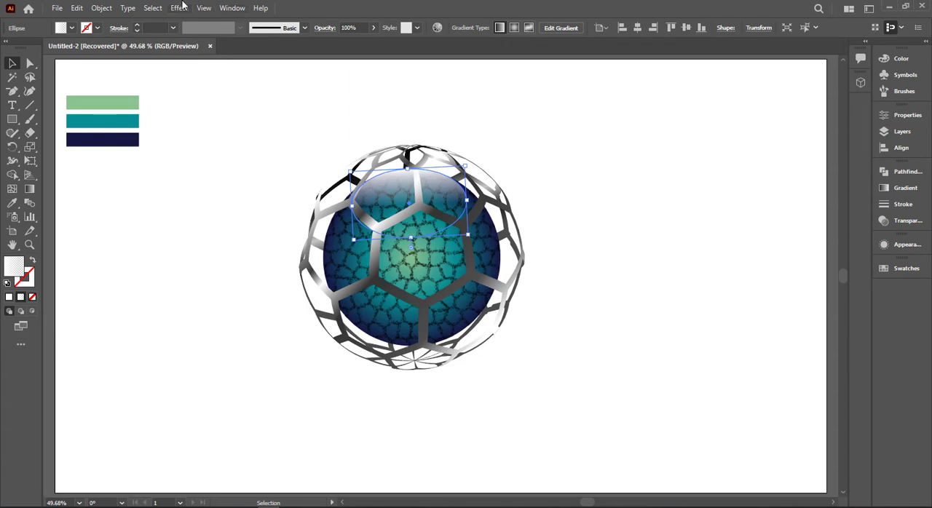
click(204, 8)
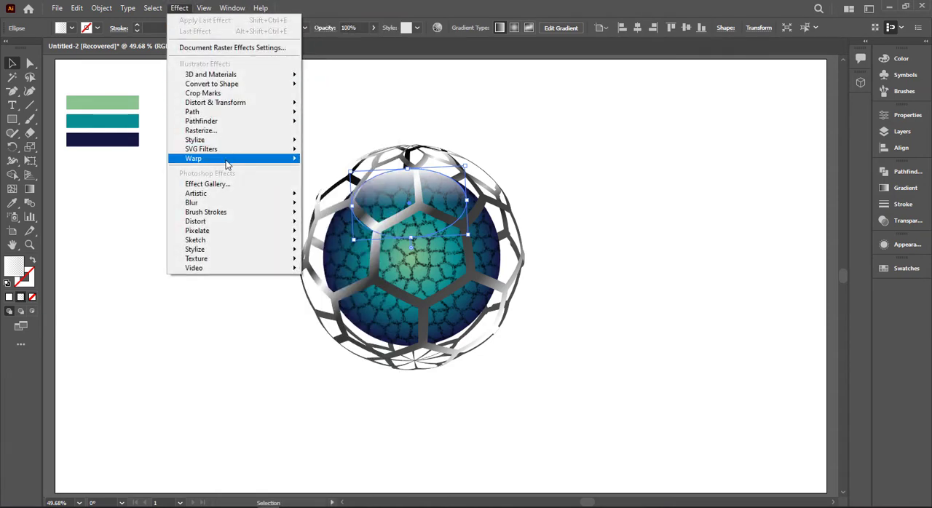
mouse_move(227, 164)
click(336, 160)
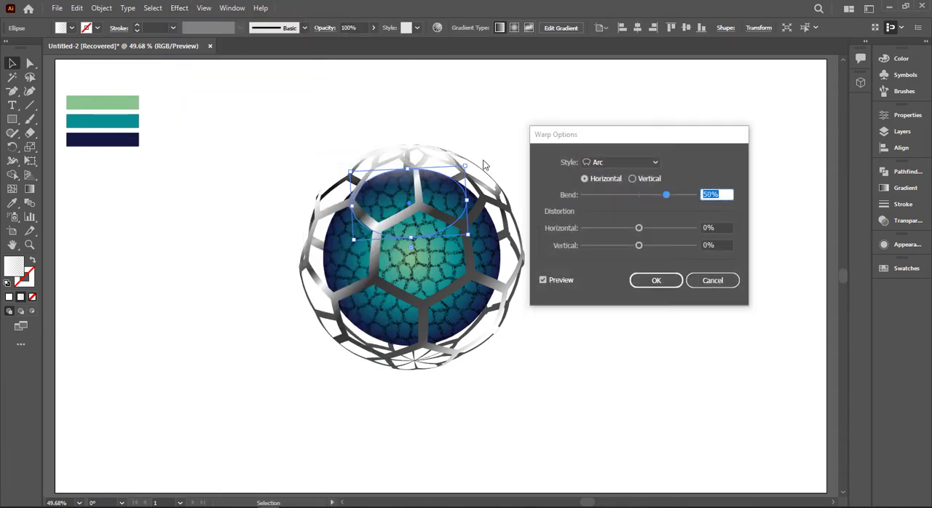
click(647, 201)
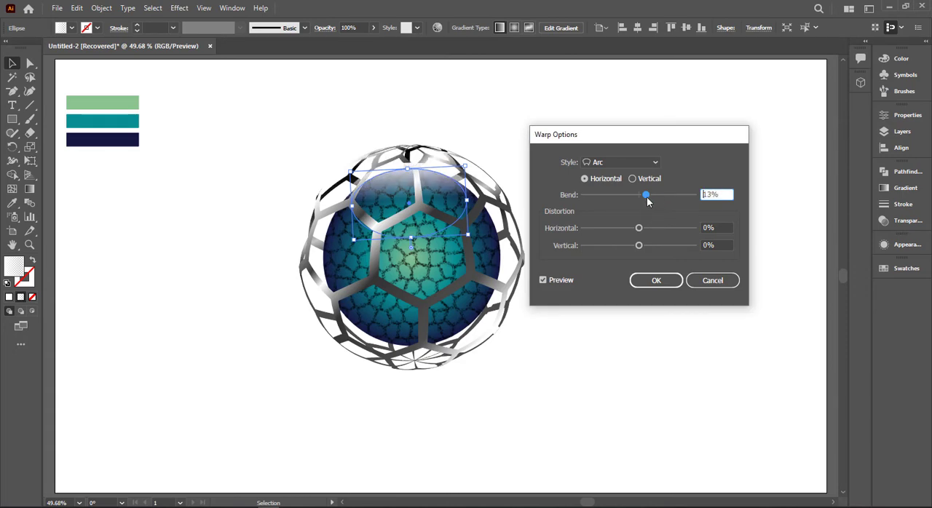
click(654, 279)
- Duplicate the warped highlight, rotate the copy diagonally and place it over the ball's lower-left part
drag(419, 185, 401, 275)
click(600, 195)
drag(450, 250, 319, 263)
drag(372, 297, 401, 340)
- Resize and reposition the lower-left highlight so it follows the ball's edge from just inside
scroll(377, 308, up, 3)
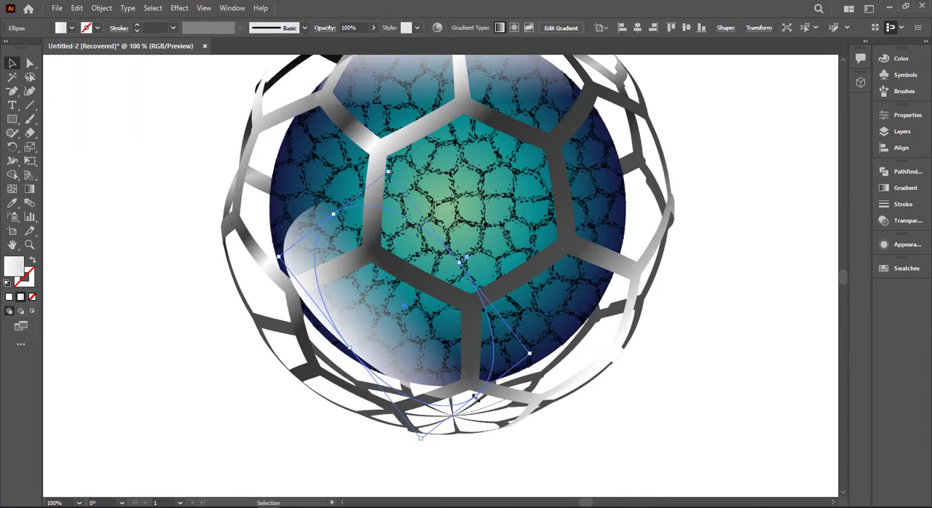
drag(476, 397, 497, 386)
drag(523, 342, 509, 327)
drag(382, 327, 406, 323)
click(616, 374)
- Fine-tune the upper highlight's size so it sits just inside the ball's upper edge
scroll(400, 291, up, 1)
drag(439, 101, 440, 114)
drag(559, 156, 554, 157)
click(634, 264)
- Duplicate the inner ball's gradient circle beside the sphere and recolor the copy with the dark navy swatch
click(611, 257)
scroll(610, 257, down, 2)
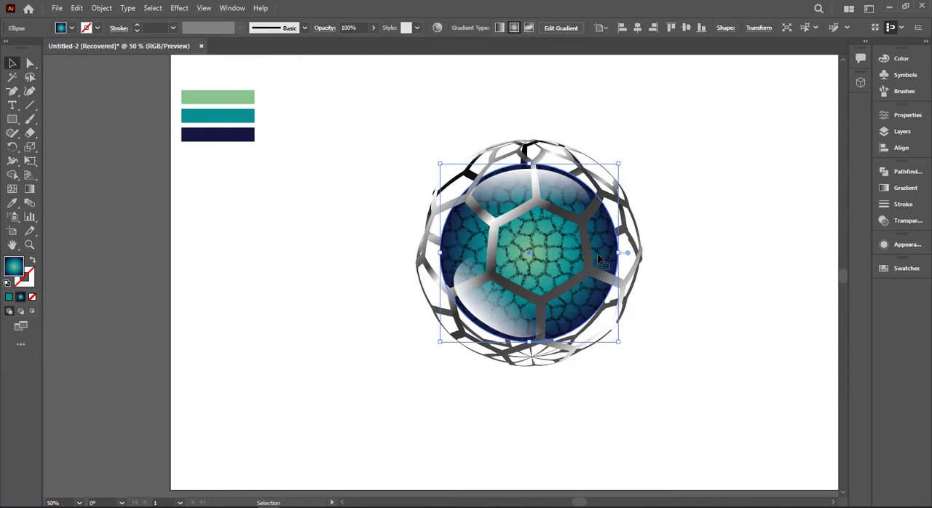
drag(598, 258, 380, 258)
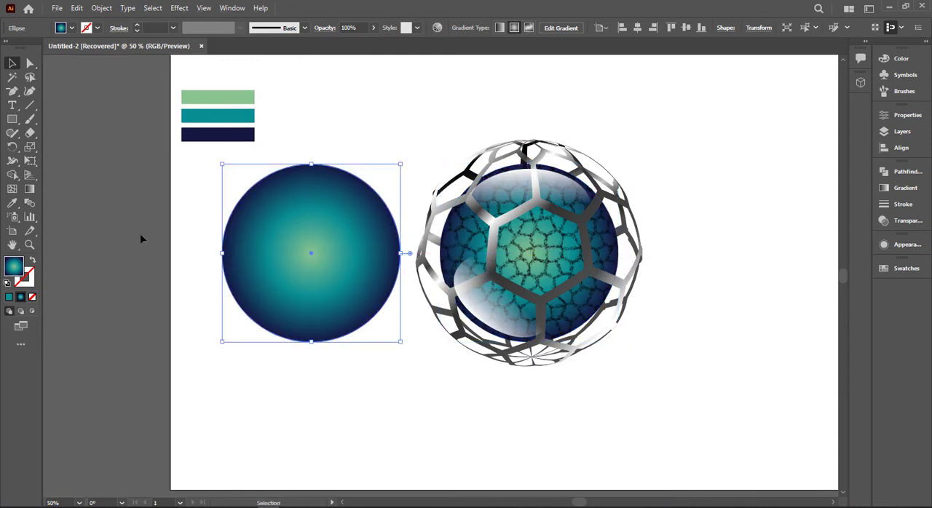
key(i)
click(227, 136)
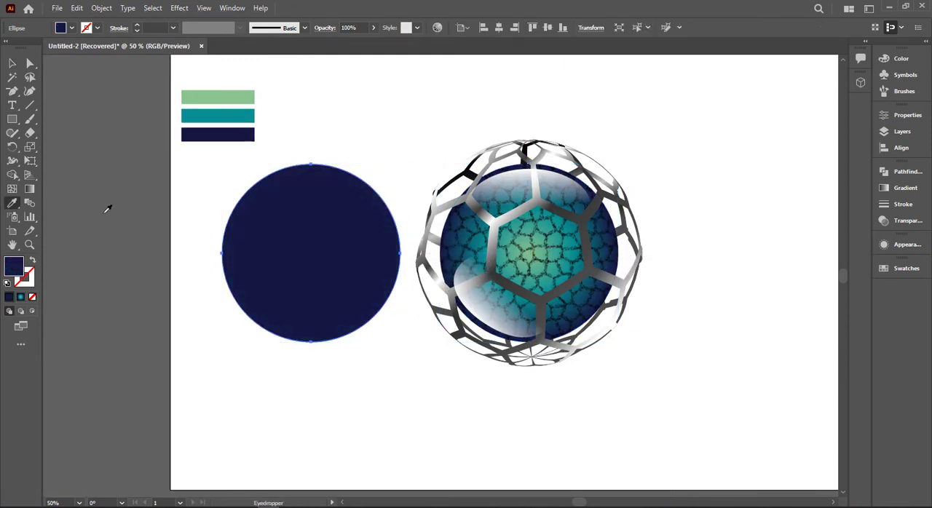
- Swap the copied circle's fill and stroke to leave a navy outline and set its stroke weight to 17 pt
click(32, 260)
click(12, 63)
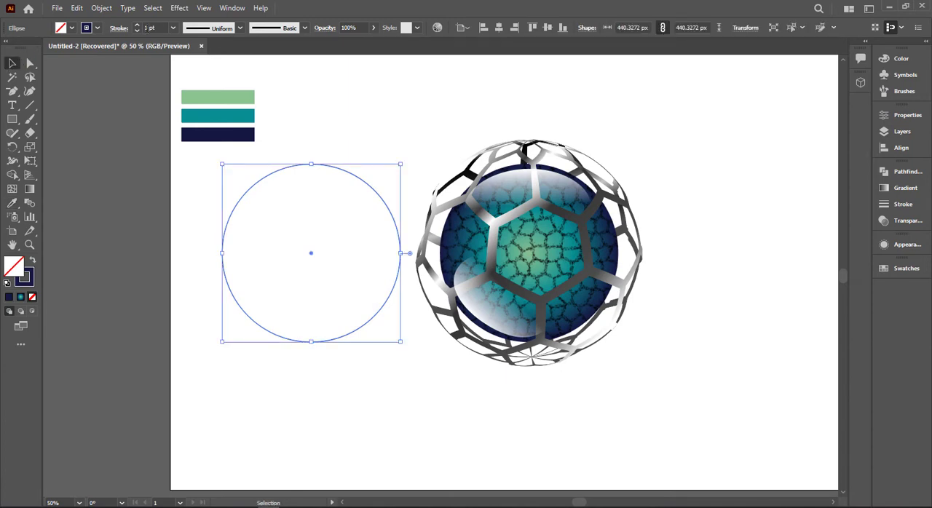
click(160, 27)
scroll(160, 27, up, 16)
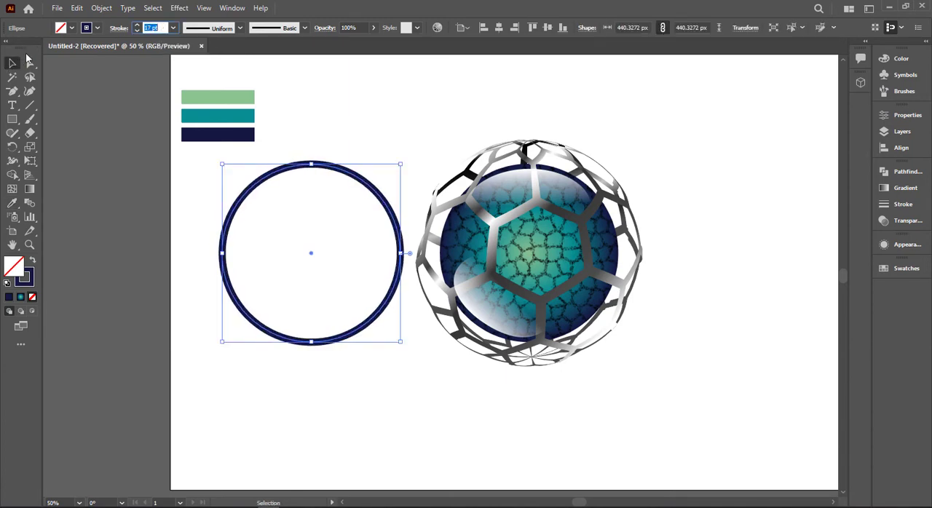
- Expand the navy ring's appearance, and expand its fill and stroke into a filled shape
click(101, 8)
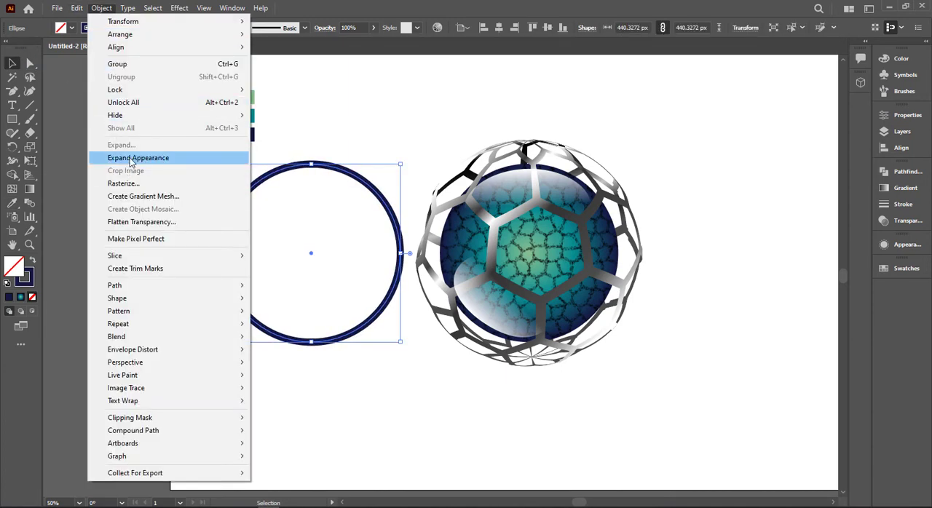
click(130, 157)
click(101, 8)
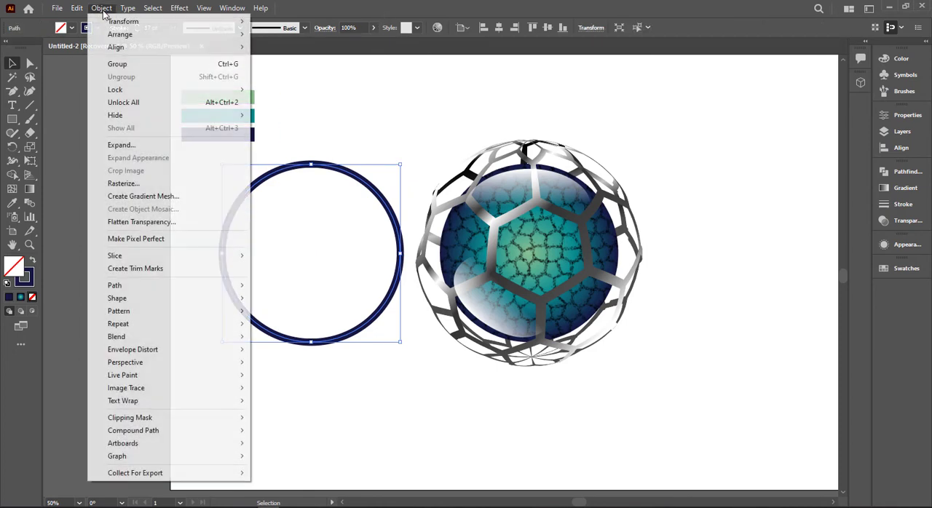
click(125, 144)
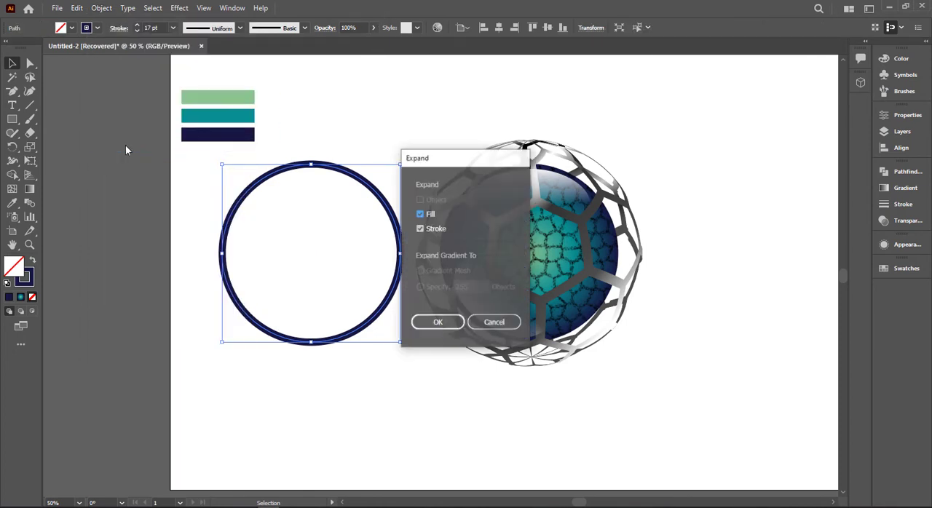
click(437, 323)
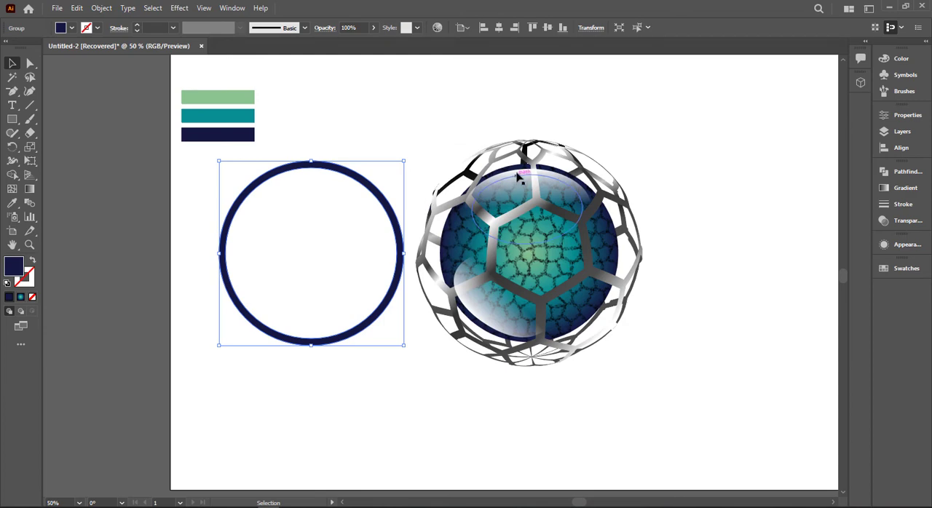
shift+click(493, 165)
click(498, 27)
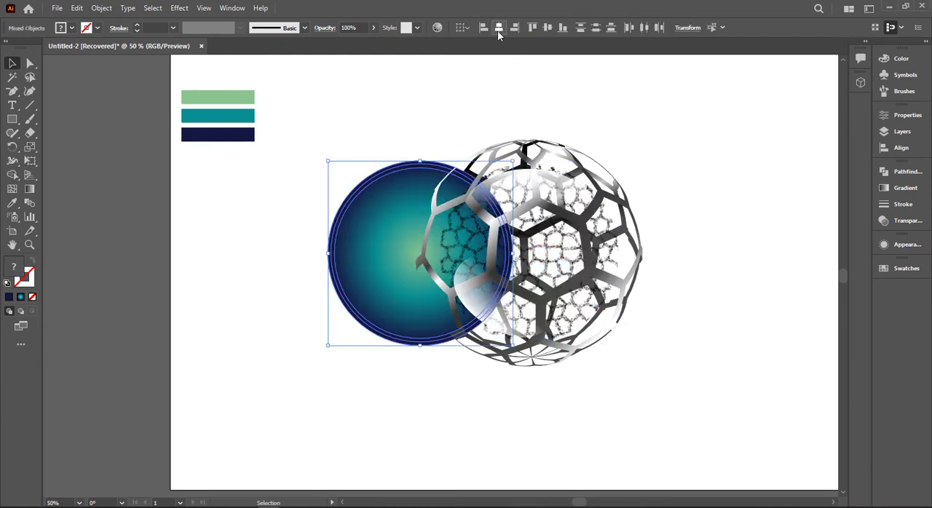
click(477, 95)
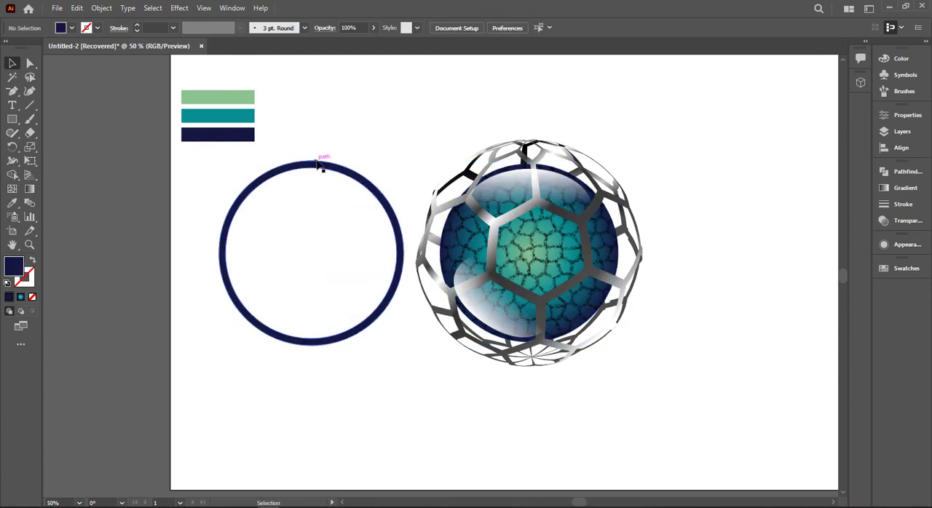
- Place the navy ring over the inner ball and align it with the ball's gradient circle
drag(323, 156, 536, 175)
scroll(536, 175, up, 4)
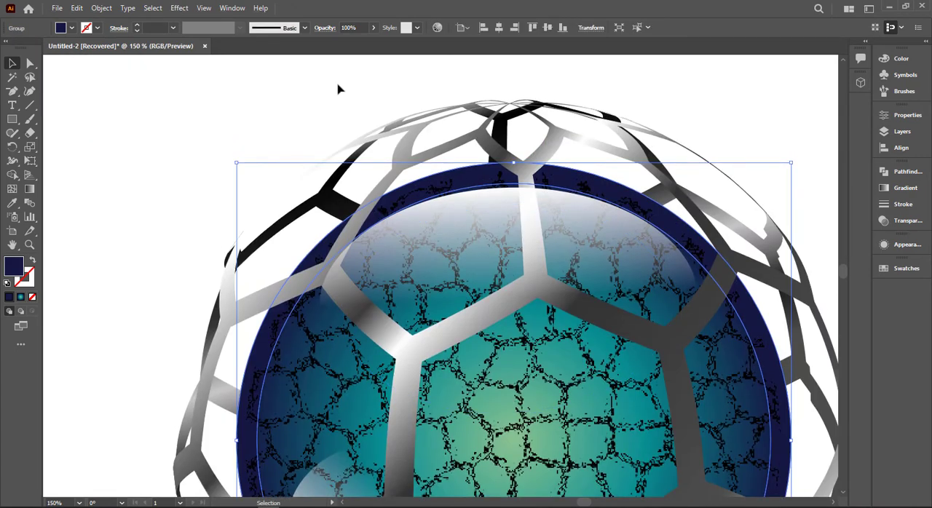
click(339, 83)
scroll(338, 83, down, 3)
drag(318, 89, 568, 240)
click(551, 222)
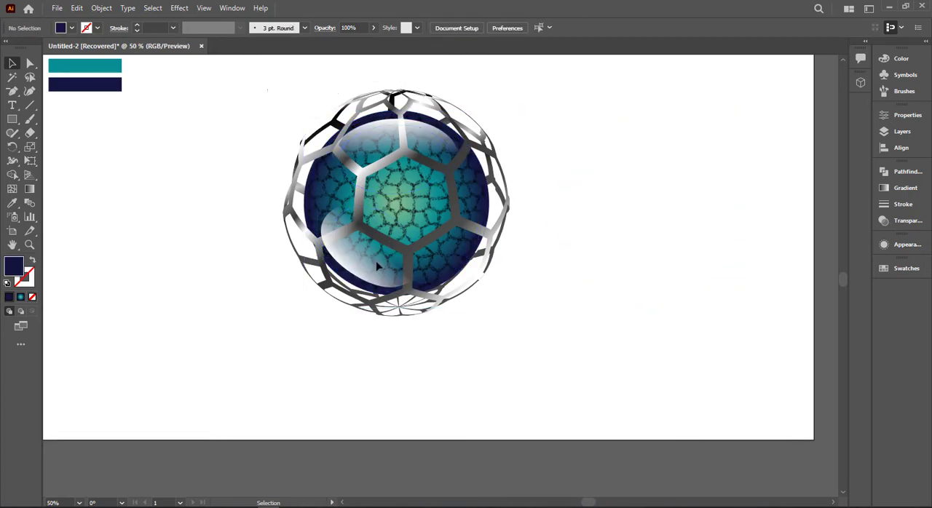
click(386, 155)
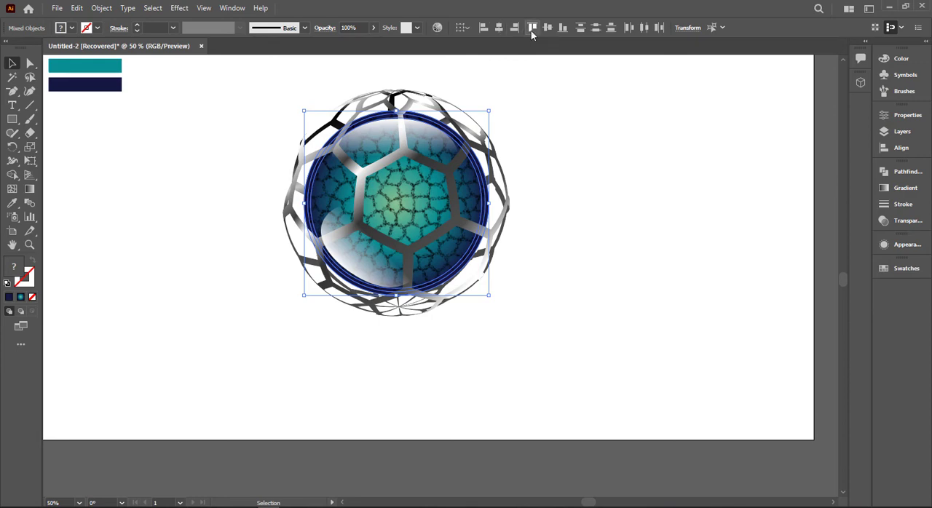
click(530, 173)
- Bring the navy ring to the front, above the stained-glass texture, highlights and honeycomb mesh
scroll(530, 173, up, 2)
drag(508, 184, 641, 185)
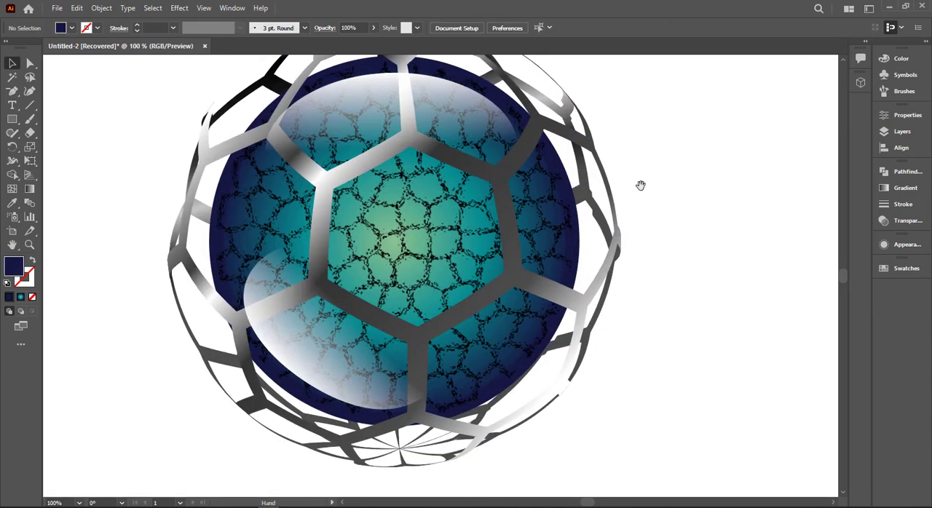
click(287, 393)
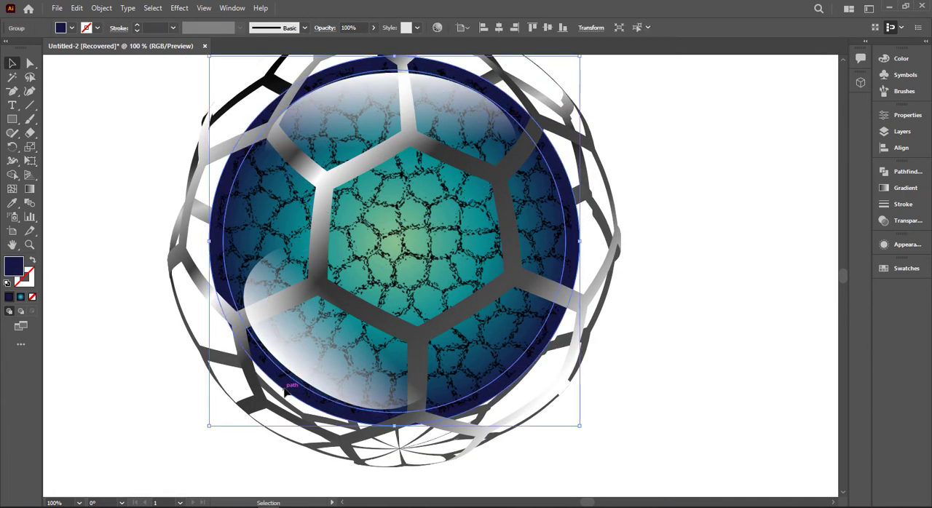
right_click(286, 394)
mouse_move(327, 328)
click(430, 327)
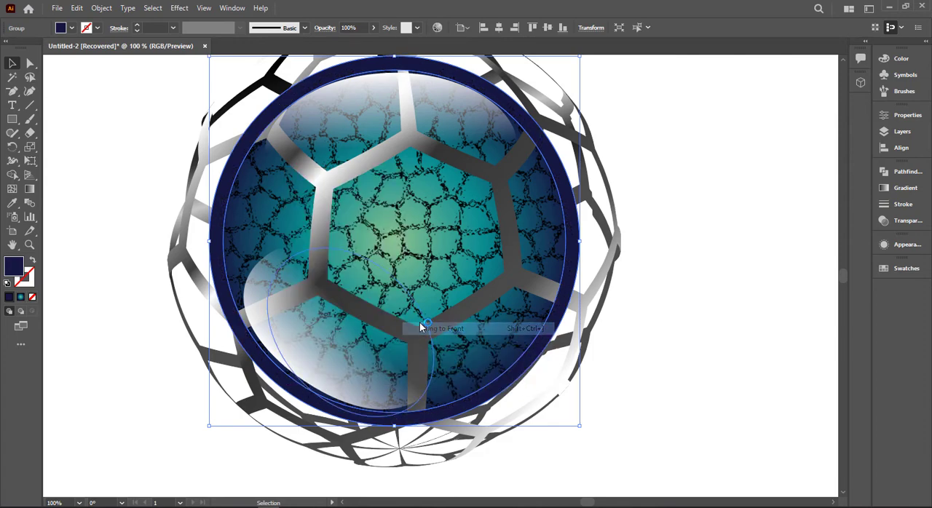
click(125, 264)
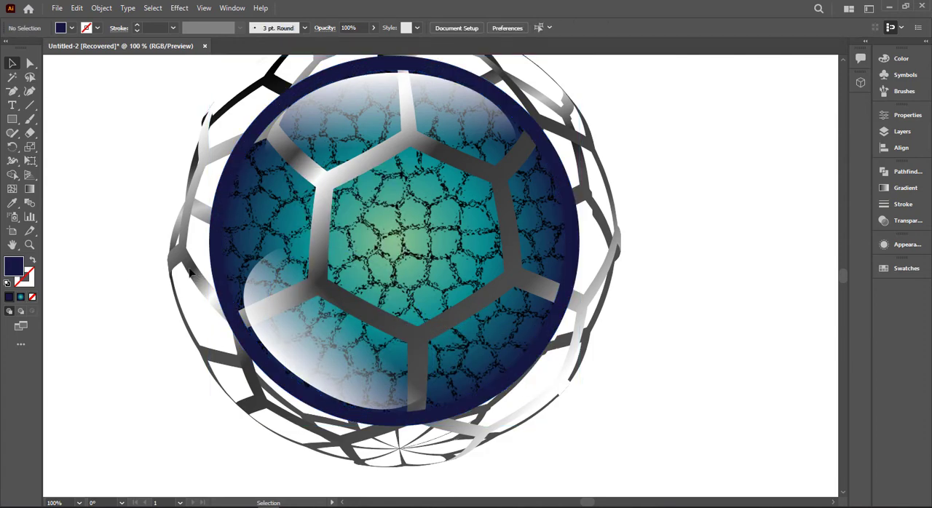
- Nudge the upper and lower-left highlights so they sit just inside the navy rim
click(417, 84)
scroll(362, 96, up, 2)
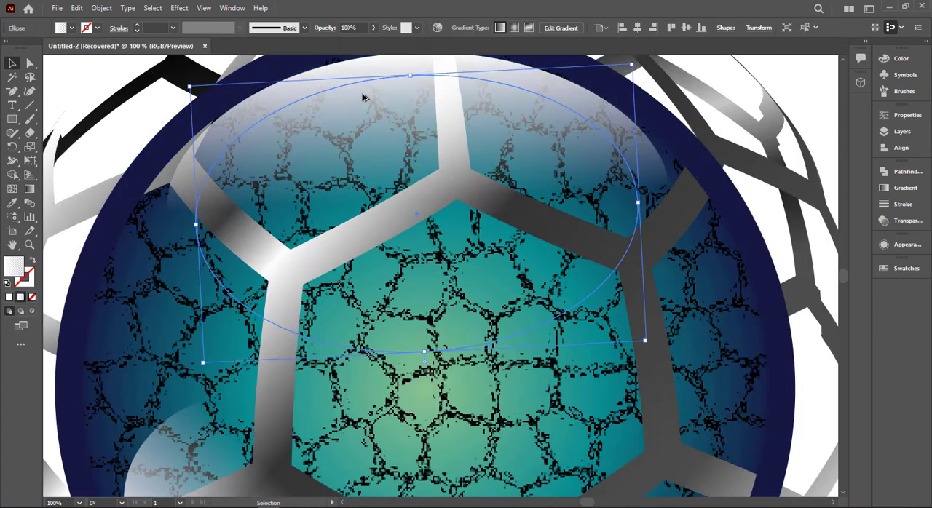
drag(380, 106, 368, 257)
drag(388, 226, 393, 218)
scroll(393, 218, down, 2)
scroll(392, 218, down, 7)
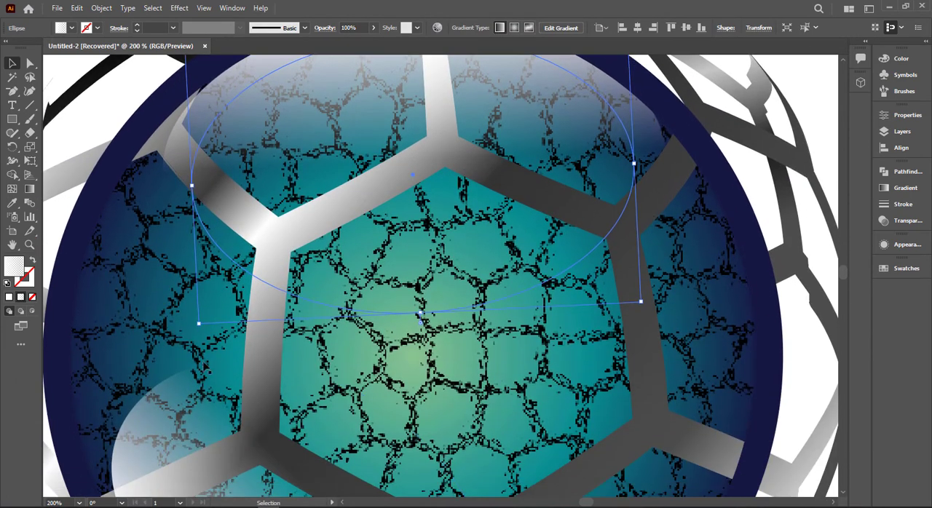
drag(191, 381, 186, 381)
scroll(202, 379, down, 2)
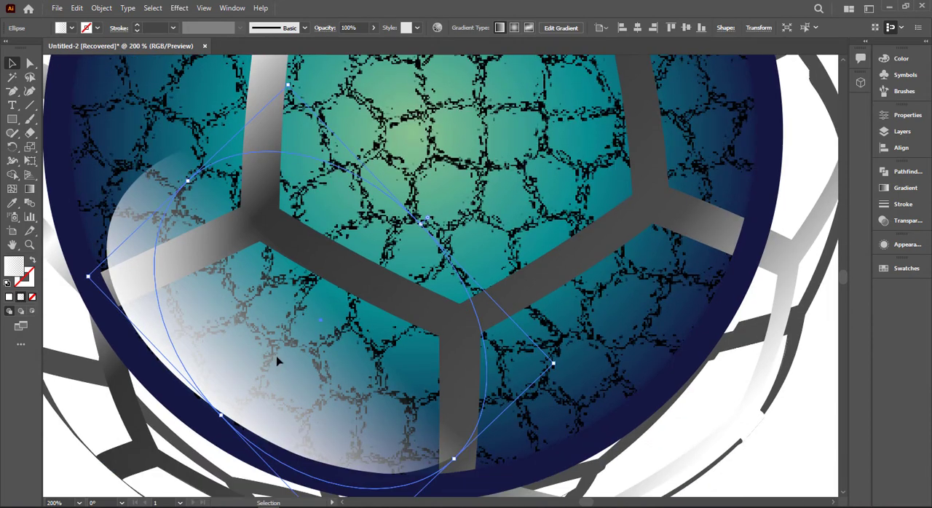
- Duplicate the lower-left highlight and rotate and position the copy along the ball's lower-right rim
drag(274, 357, 508, 364)
drag(766, 342, 493, 127)
drag(593, 238, 626, 230)
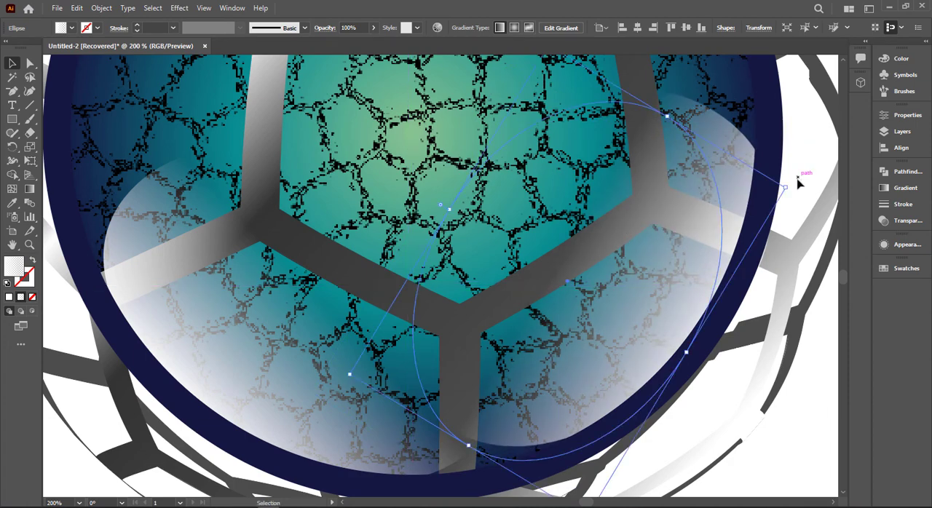
drag(793, 183, 782, 155)
drag(708, 204, 713, 179)
drag(782, 128, 766, 109)
- Move the lower-left highlight slightly up and rotate it to follow the rim's curve
drag(417, 311, 214, 313)
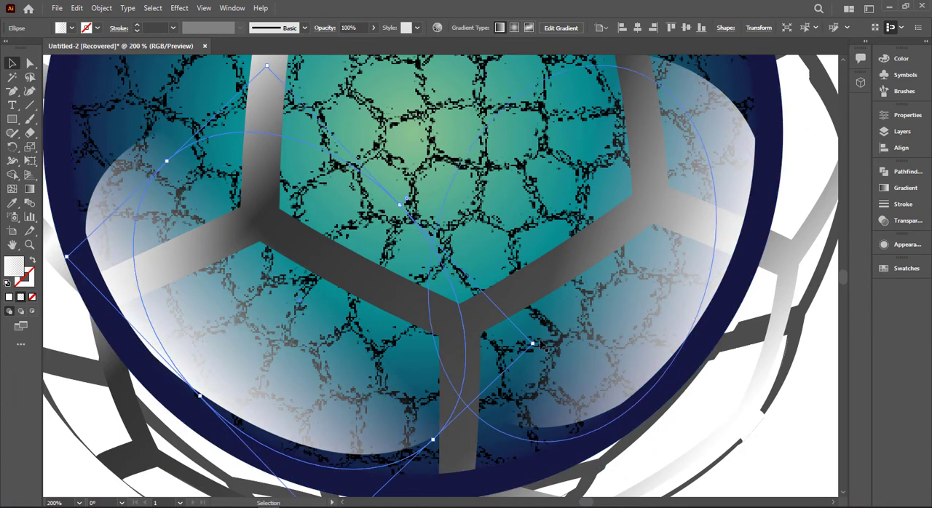
drag(533, 344, 526, 369)
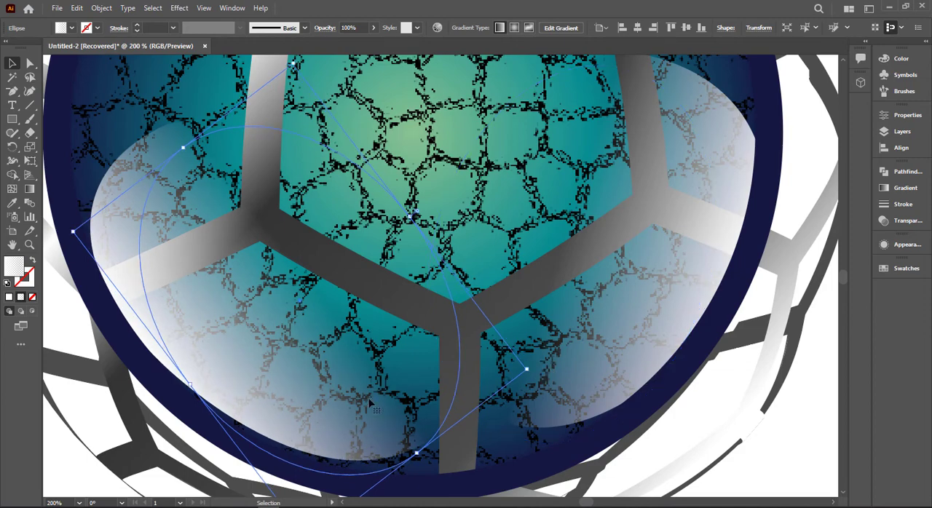
drag(368, 400, 360, 470)
key(ctrl+0)
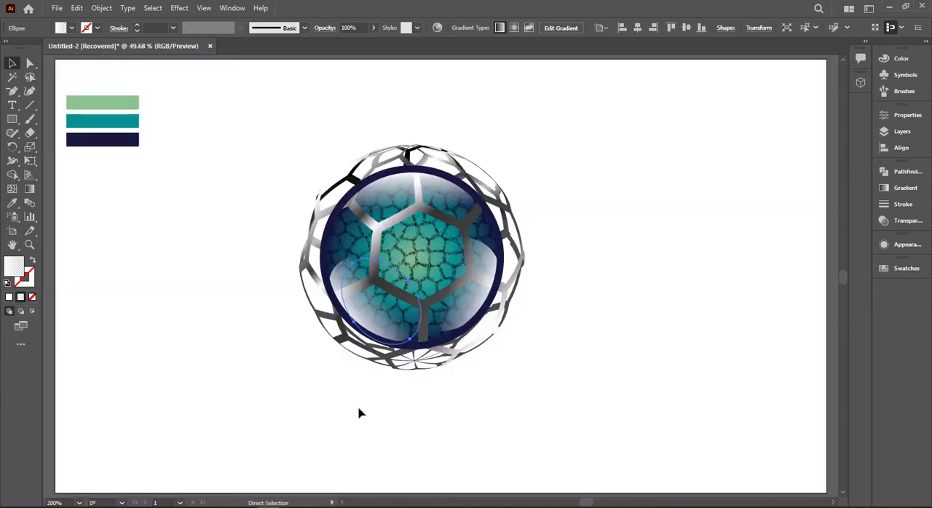
- Shrink the lower-right highlight copy and remove it from the ball
click(575, 201)
click(482, 268)
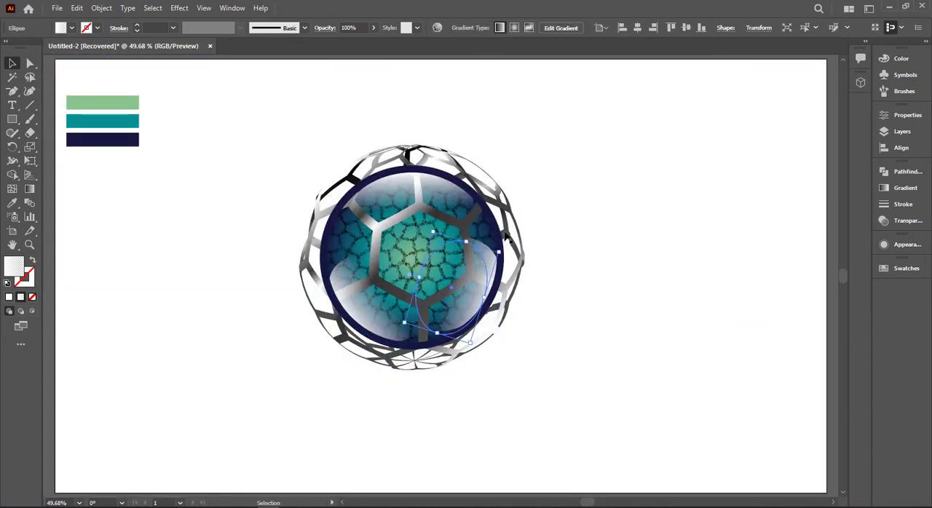
drag(504, 251, 492, 257)
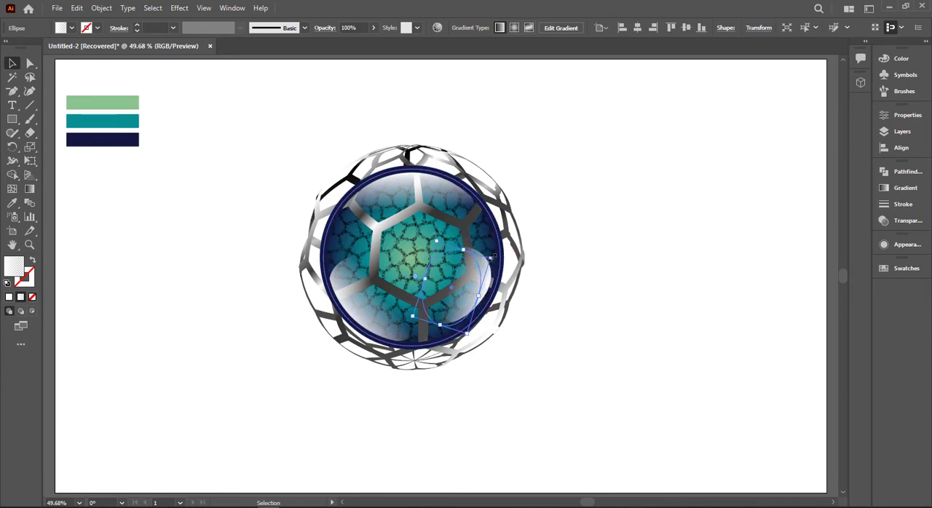
key(Delete)
click(348, 299)
click(566, 289)
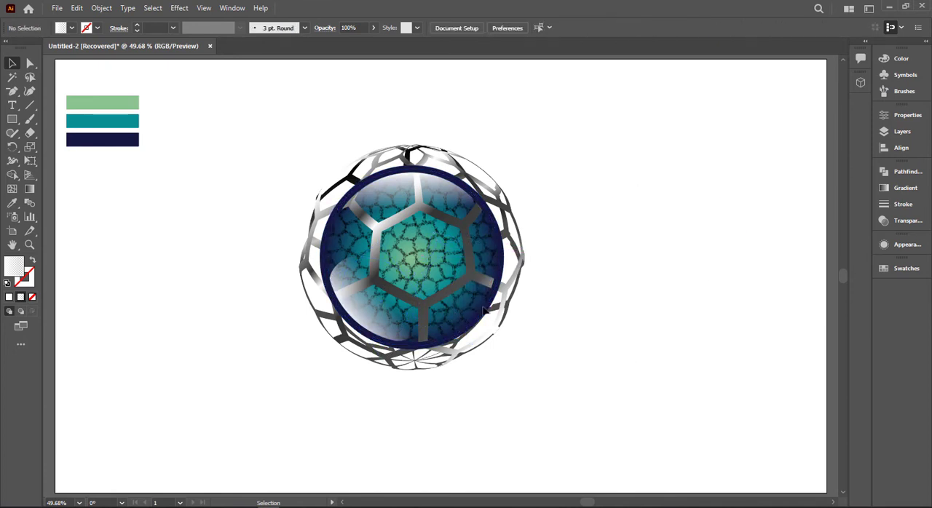
- Shift and rotate the lower-left highlight slightly, and turn off its Arc warp effect
drag(372, 315, 365, 309)
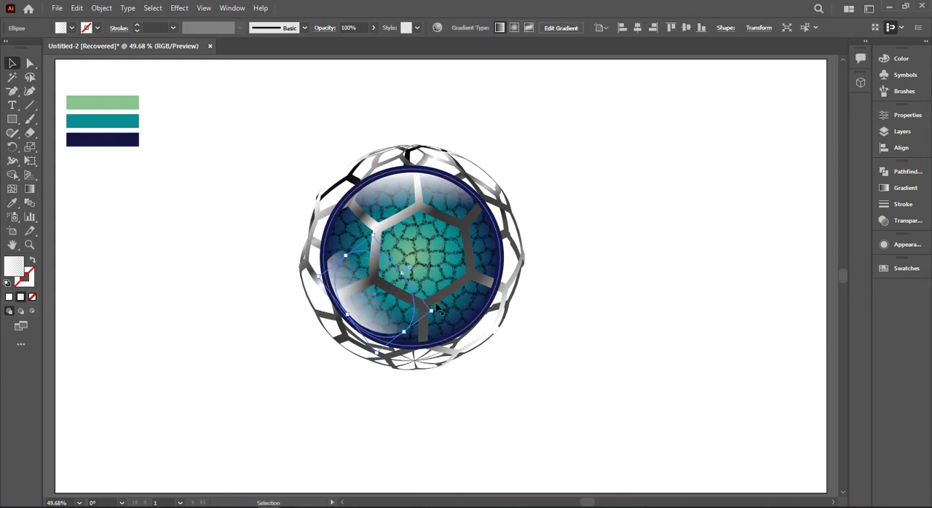
drag(436, 312, 436, 317)
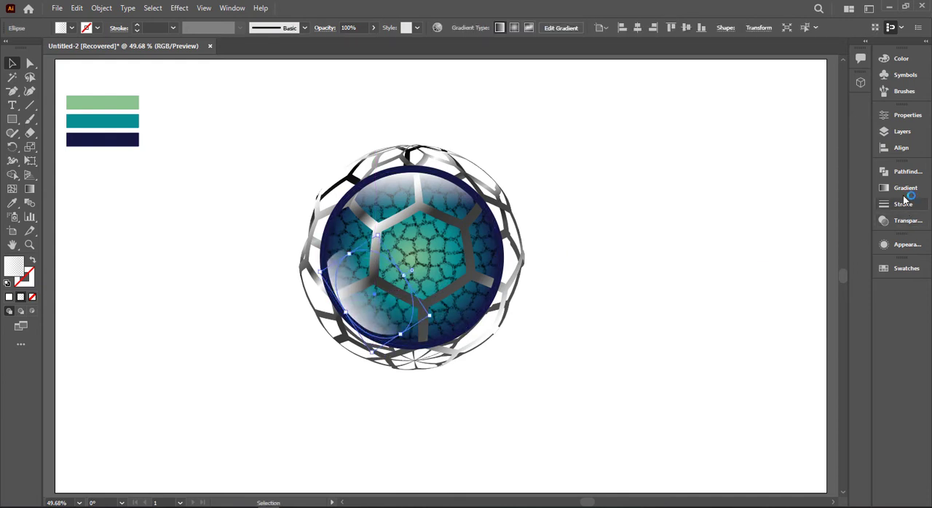
click(905, 247)
click(741, 274)
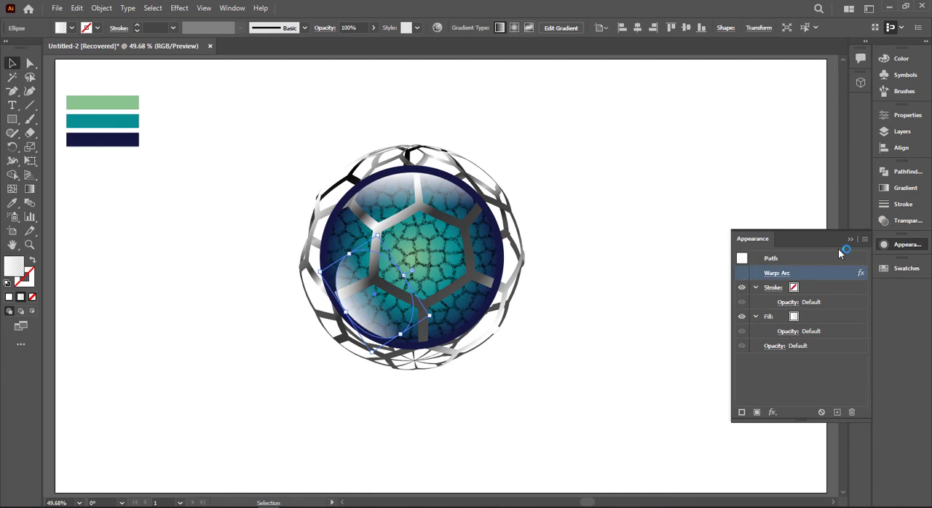
click(850, 240)
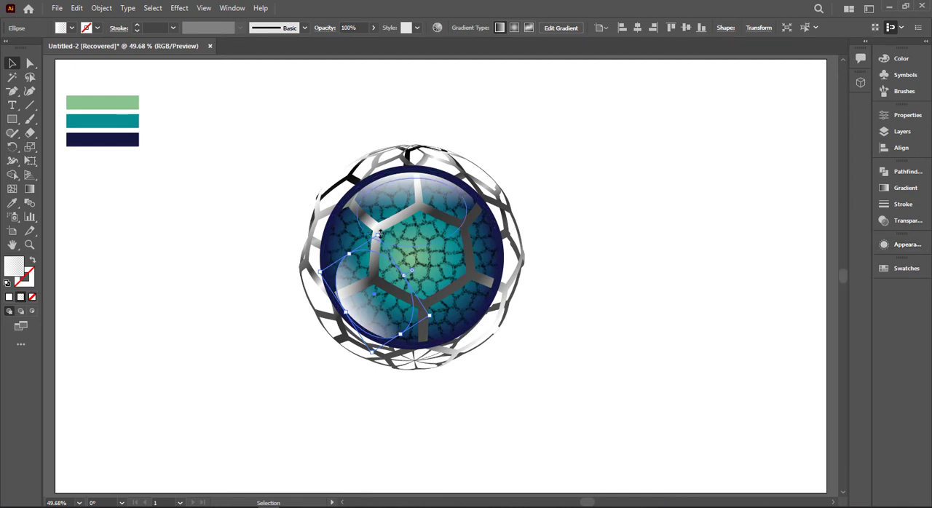
- Reshape the unwarped lower-left highlight into a narrower ellipse, rotated and positioned snugly against the inside of the navy rim
drag(374, 233, 369, 233)
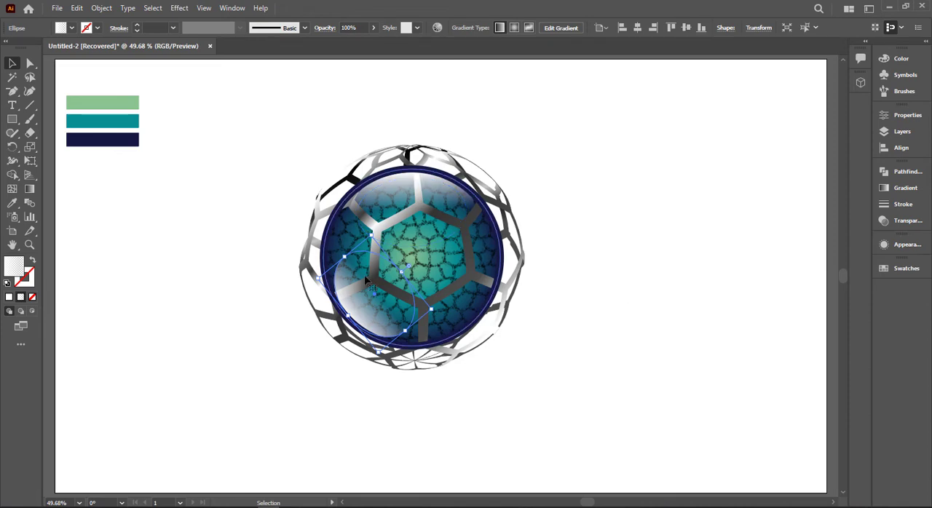
scroll(379, 285, up, 4)
drag(245, 188, 236, 167)
drag(441, 419, 399, 403)
drag(400, 246, 360, 277)
drag(316, 342, 299, 355)
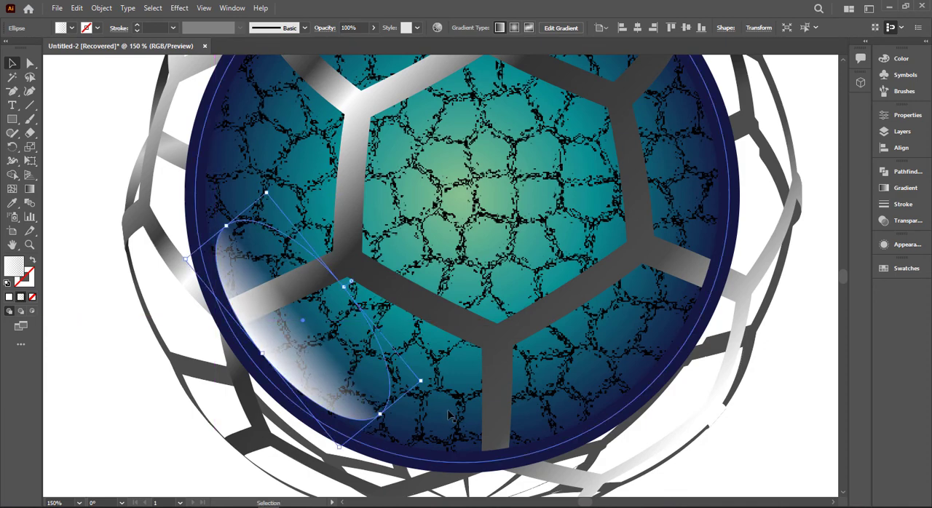
drag(424, 381, 435, 389)
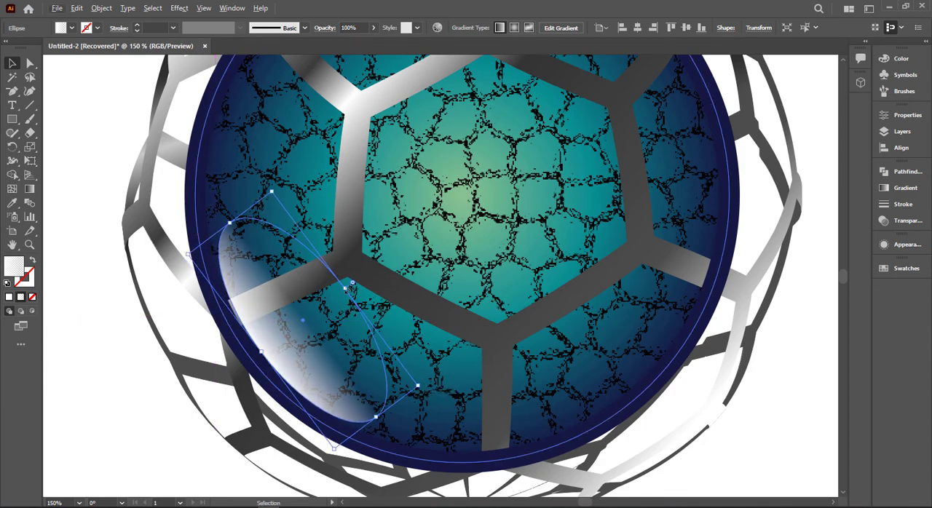
drag(345, 289, 354, 281)
drag(301, 318, 298, 318)
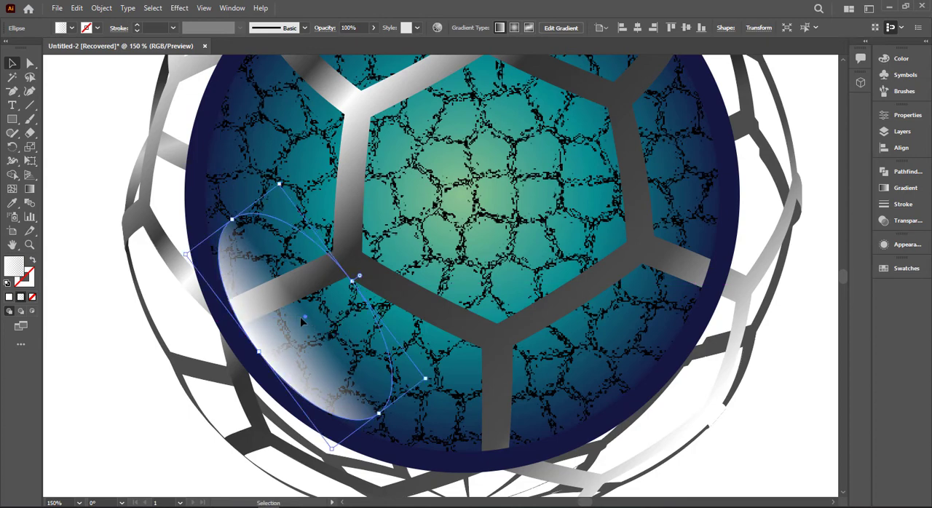
- Redraw the lower-left highlight's gradient diagonally from outside the sphere towards the ball's centre for a fainter fade
key(g)
drag(241, 340, 320, 311)
mouse_move(144, 362)
mouse_down()
mouse_move(314, 313)
mouse_move(321, 281)
mouse_move(309, 256)
mouse_up()
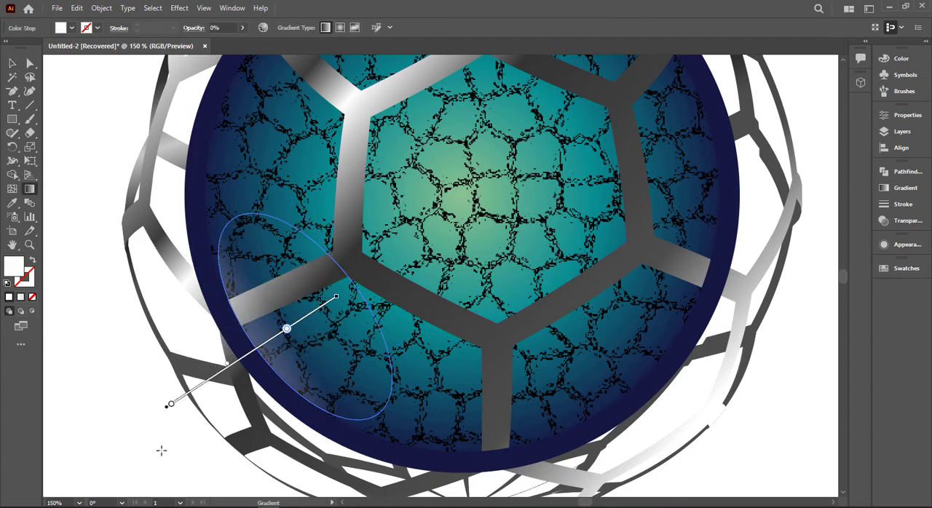
drag(174, 440, 367, 282)
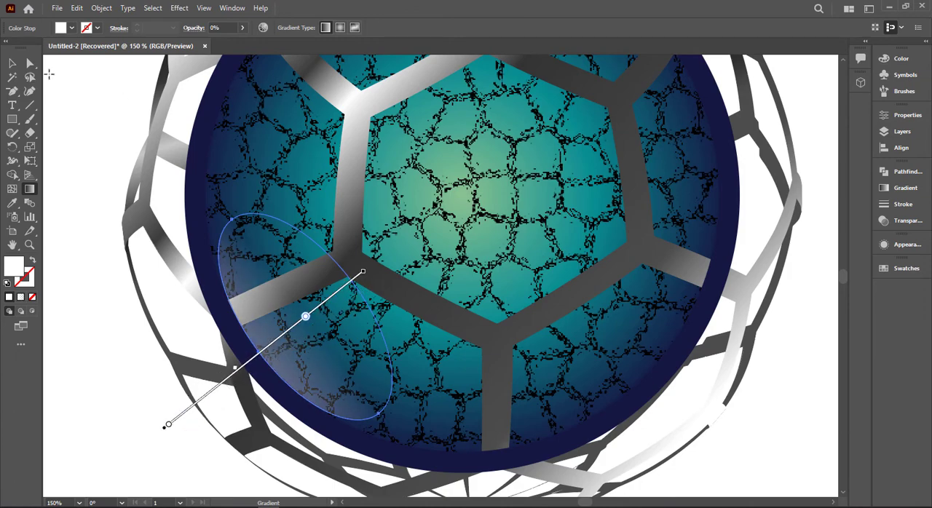
click(12, 65)
click(167, 376)
- Duplicate the faint lower-left highlight and rotate the copy to fit inside the ball's lower-right rim
click(326, 393)
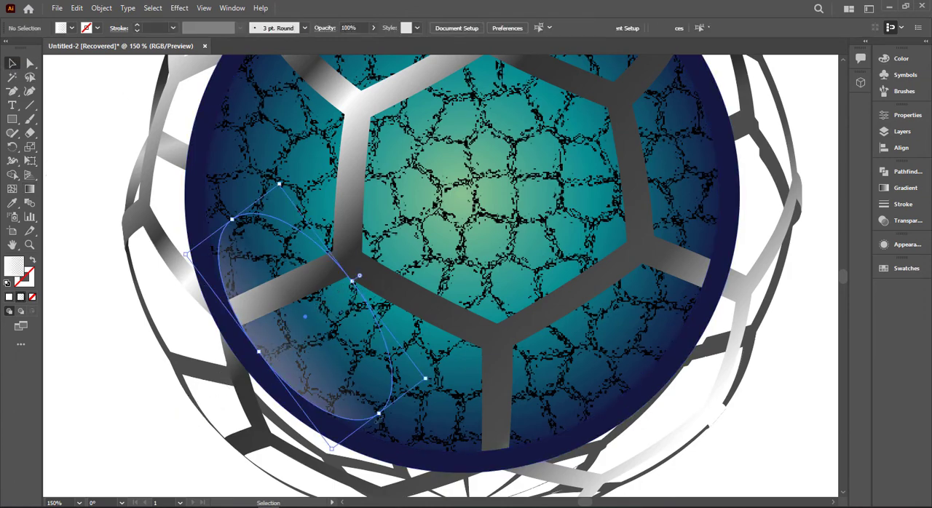
drag(372, 407, 575, 321)
key(ctrl+z)
key(ctrl+minus)
key(ctrl+minus)
click(617, 377)
drag(545, 425, 461, 357)
key(ctrl+plus)
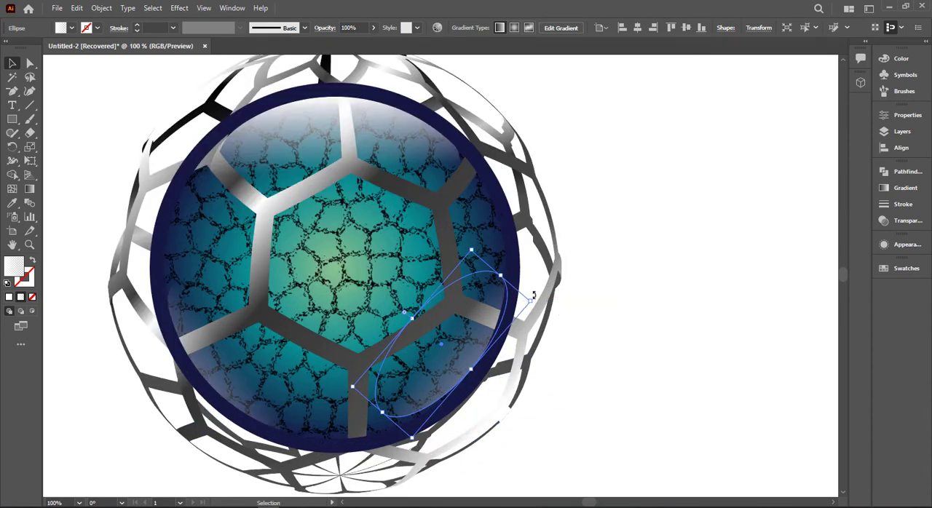
drag(533, 295, 524, 291)
click(671, 244)
- Unlock all the locked artwork and bring the front honeycomb mesh to the front, over the glossy inner ball
scroll(628, 249, down, 2)
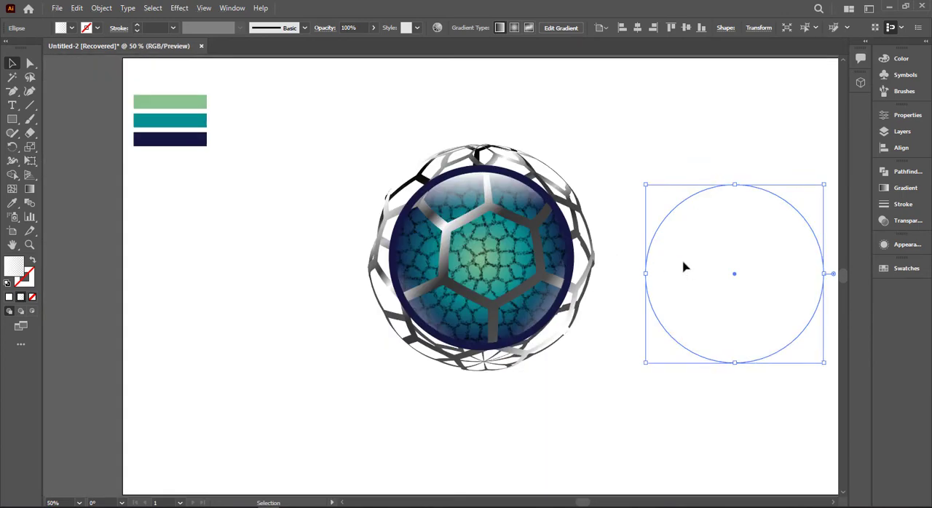
click(665, 191)
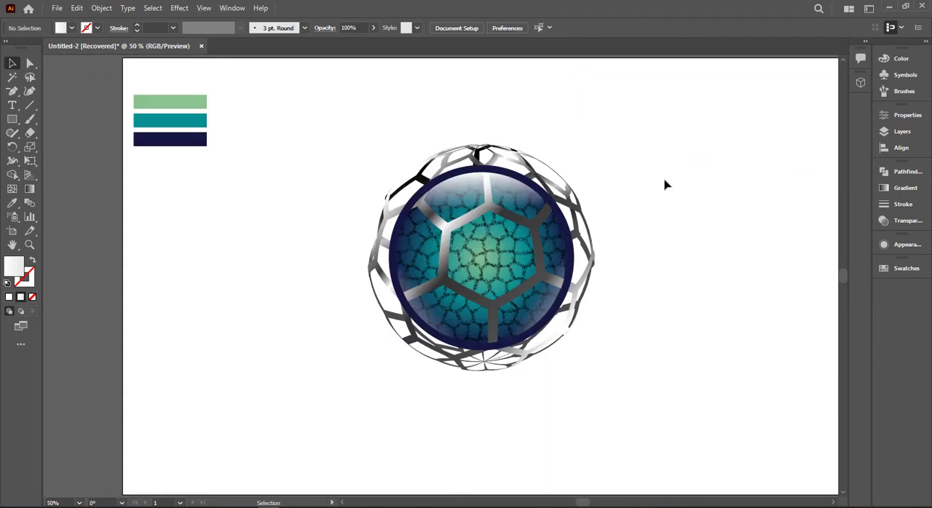
key(ctrl+alt+2)
click(664, 271)
right_click(491, 206)
click(716, 205)
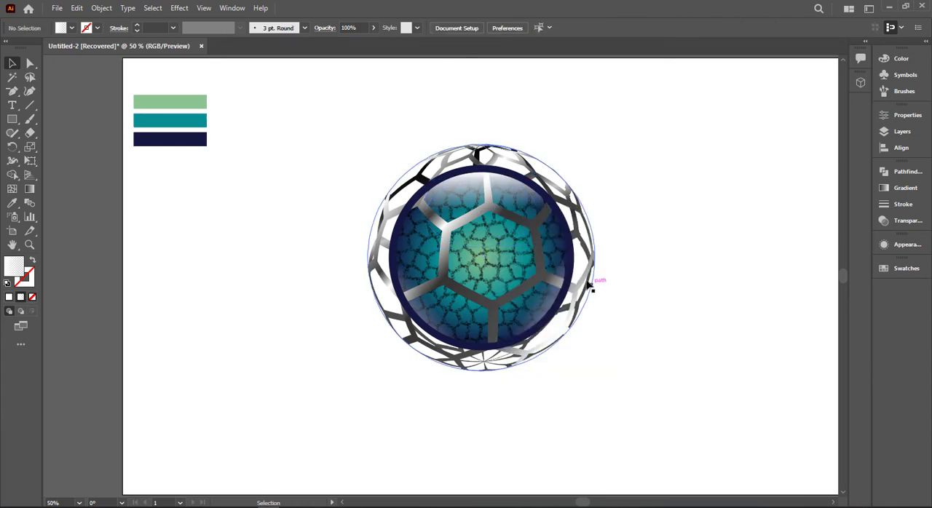
right_click(587, 279)
mouse_move(640, 424)
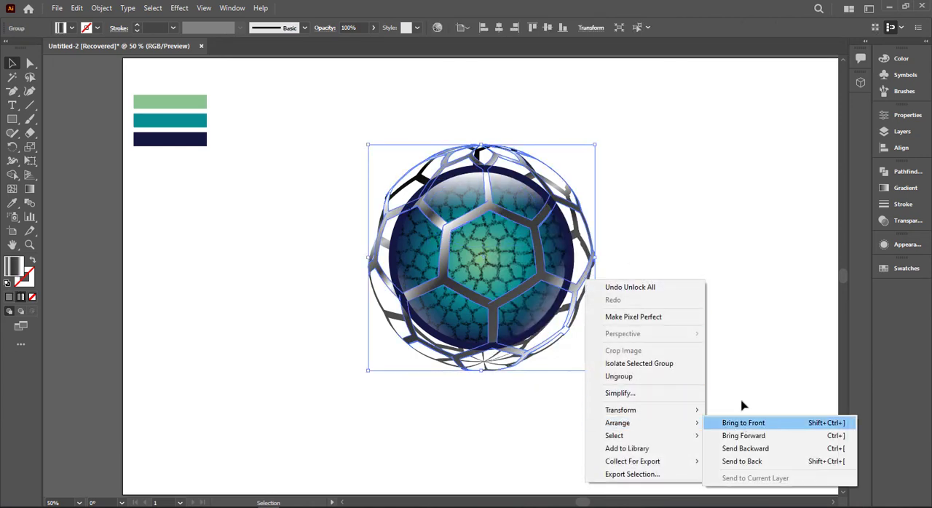
click(742, 423)
- Darken the rear honeycomb mesh's gradient by recolouring its last stop near-black and its first stop dark grey (R=51 G=51 B=51)
scroll(356, 220, up, 1)
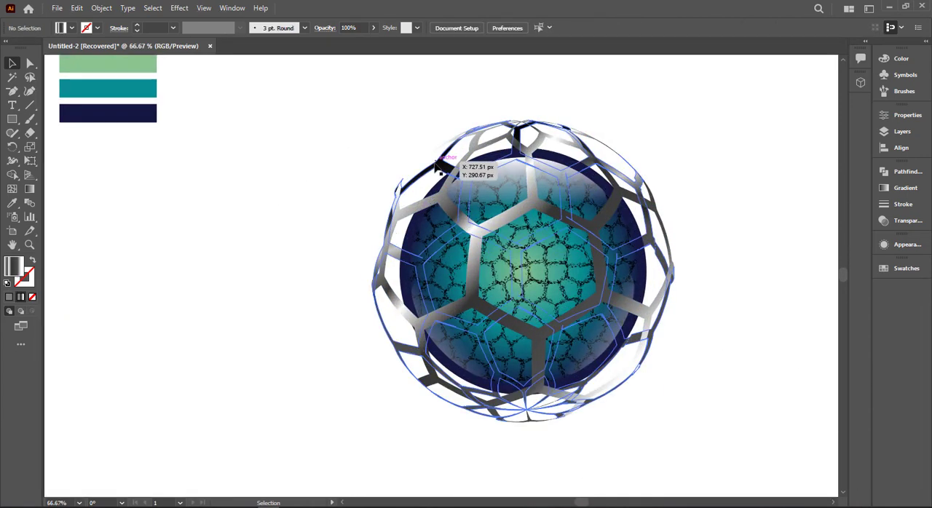
click(436, 165)
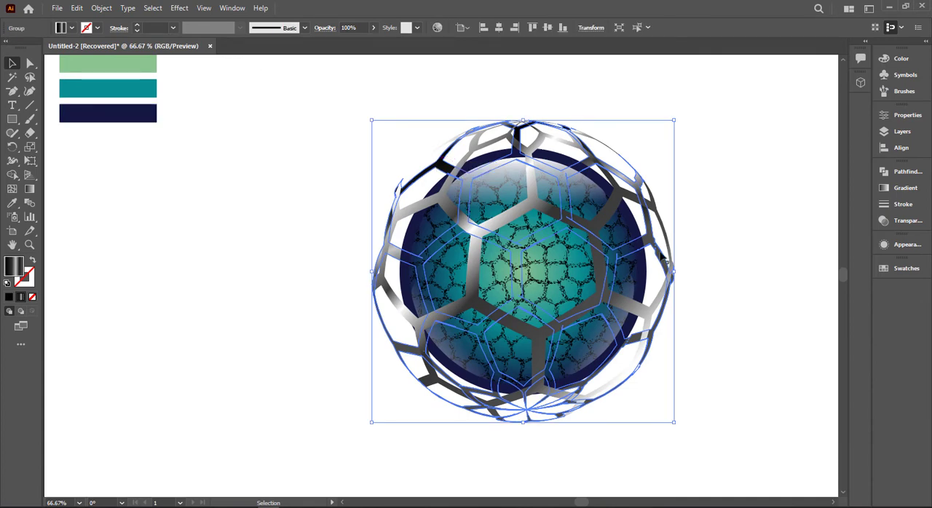
click(905, 187)
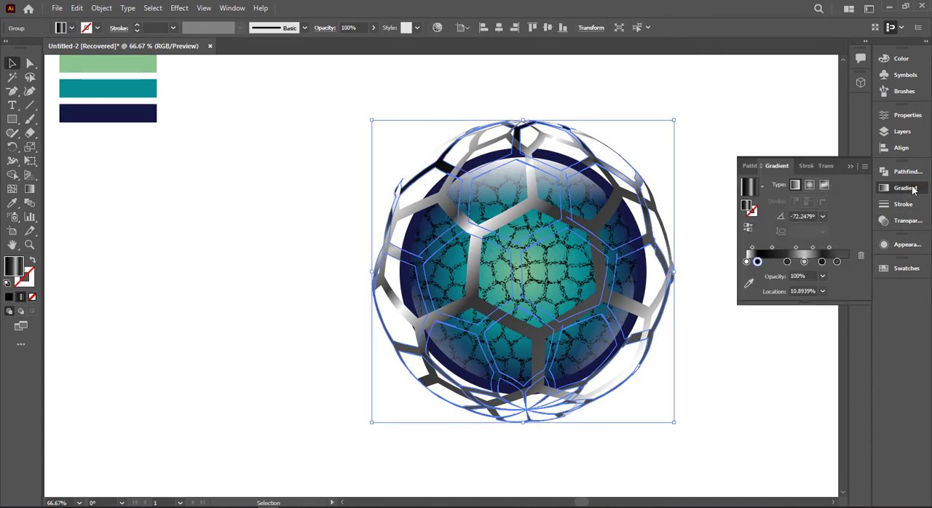
double_click(837, 261)
click(729, 325)
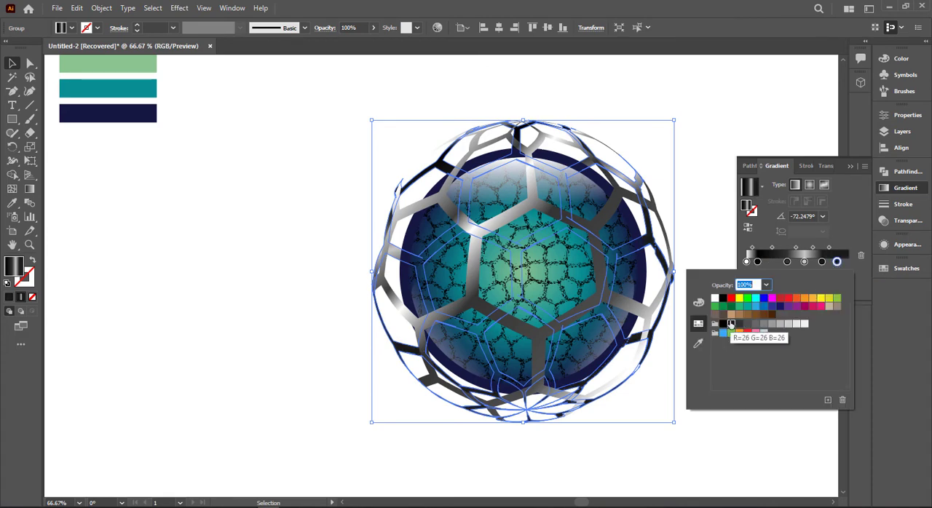
double_click(746, 262)
click(739, 324)
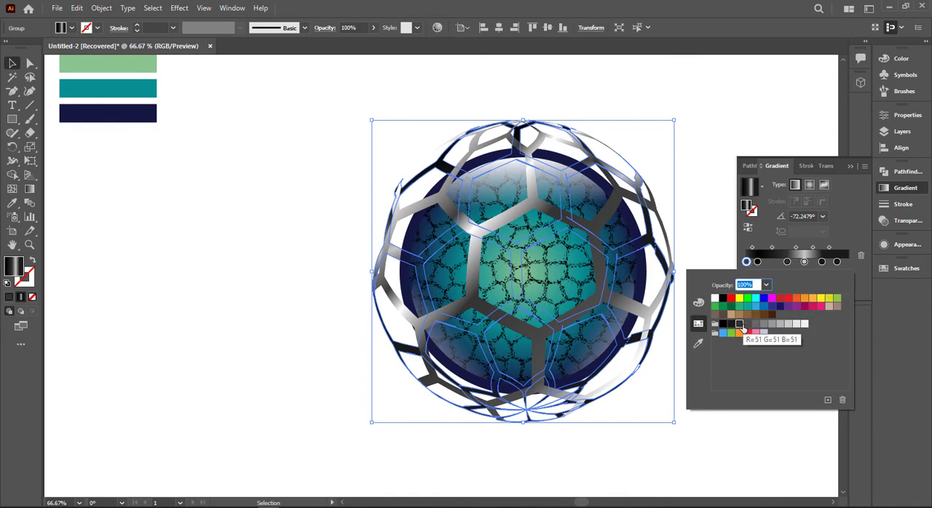
click(706, 222)
click(728, 134)
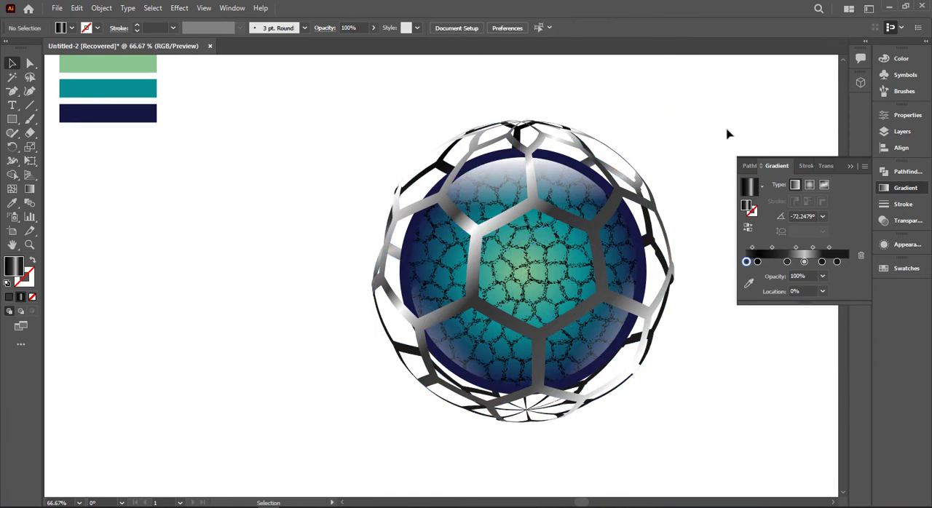
click(852, 168)
- Recolour the white end stop of the front honeycomb mesh's gradient with a light grey swatch
click(640, 312)
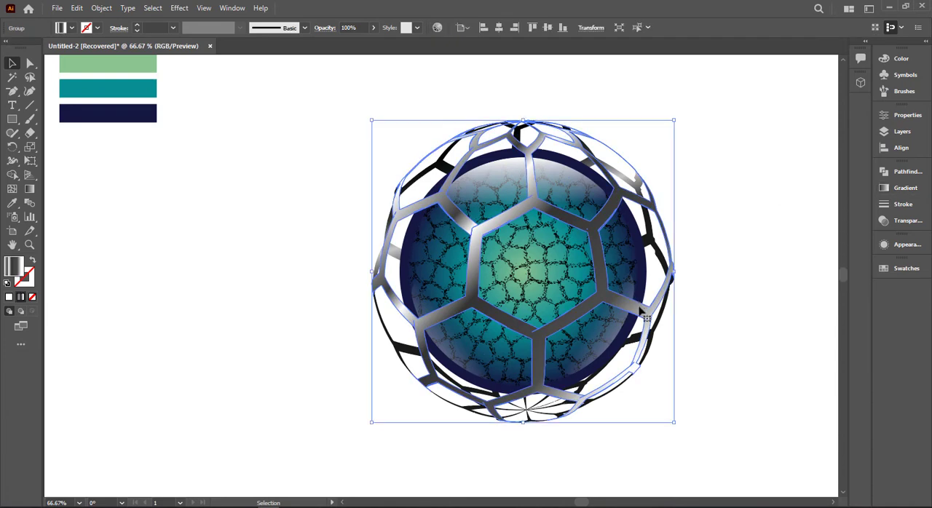
click(902, 188)
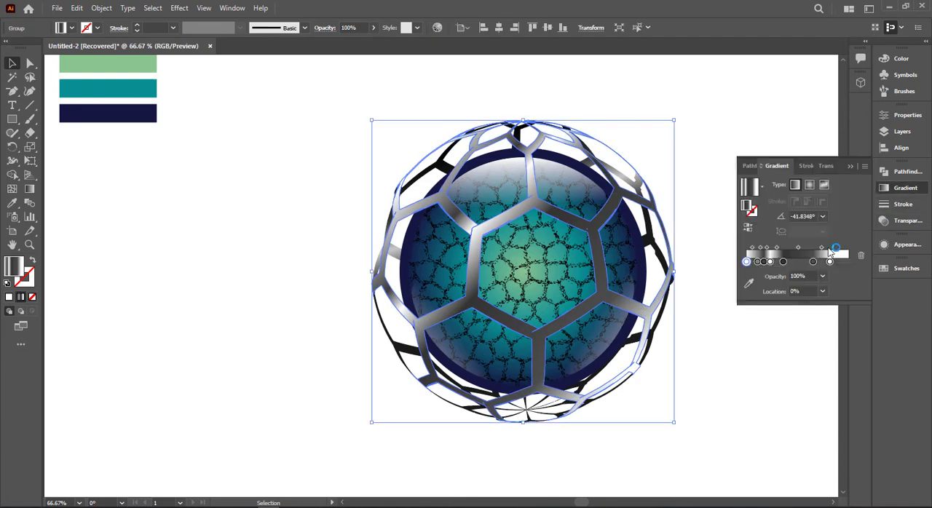
click(838, 261)
double_click(840, 262)
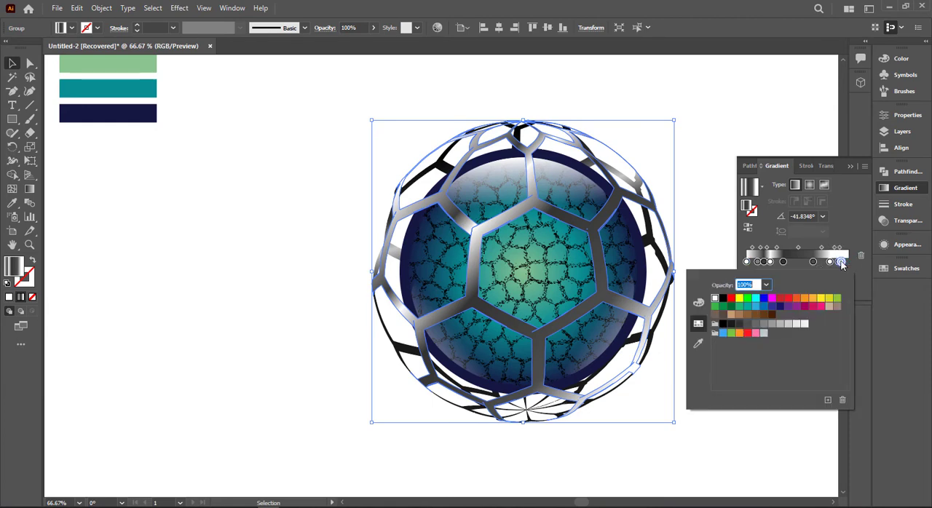
click(789, 324)
click(780, 325)
click(693, 58)
click(693, 58)
click(502, 223)
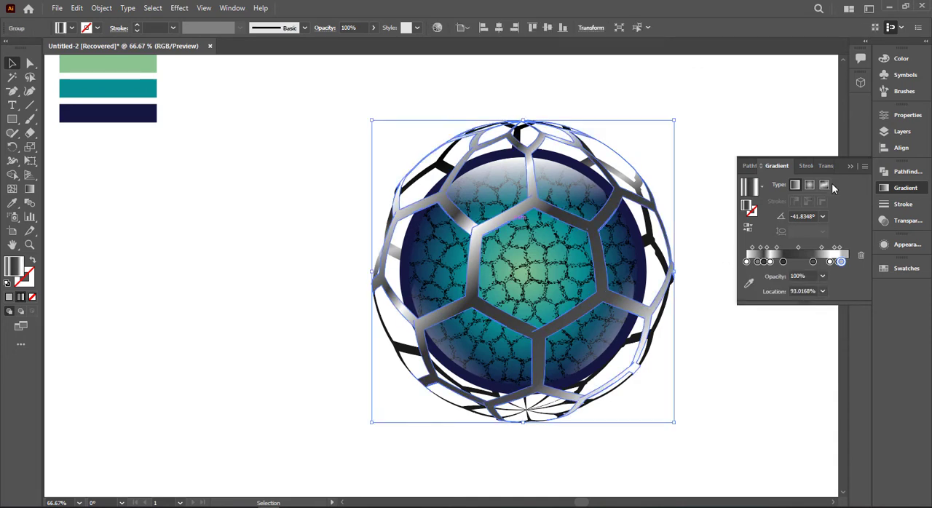
- Try to unite the front honeycomb mesh's pieces into a single shape
click(907, 171)
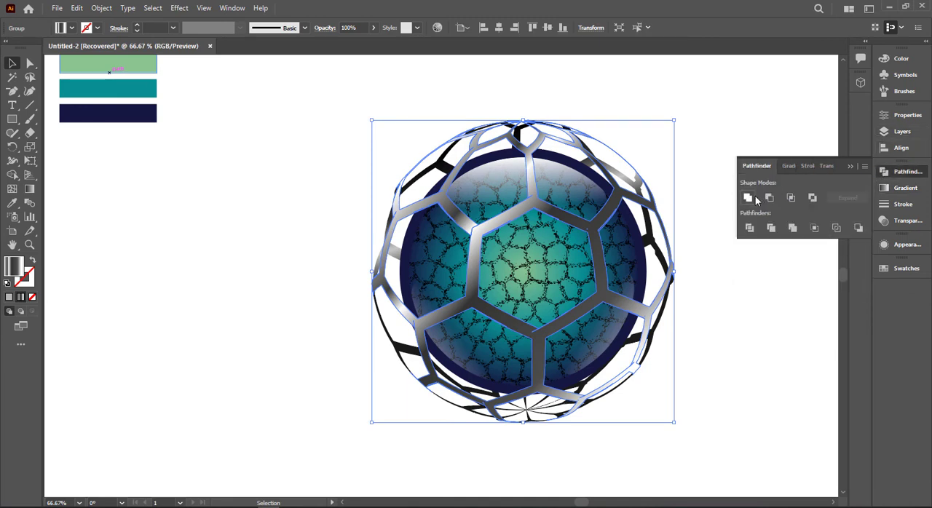
click(755, 198)
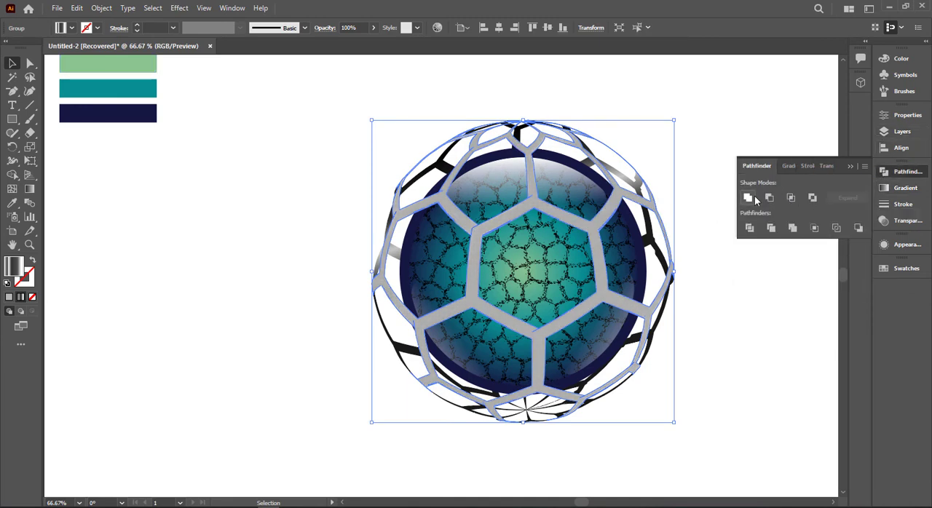
key(ctrl+z)
click(707, 113)
- Redraw the front honeycomb mesh's linear gradients diagonally from the sphere's upper left towards its lower right
click(498, 229)
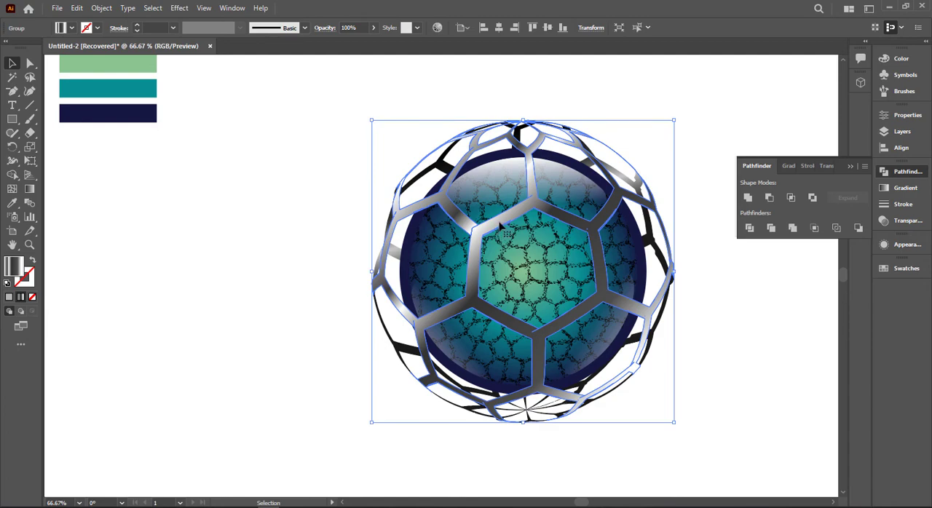
key(g)
mouse_move(392, 98)
mouse_down()
mouse_move(623, 308)
mouse_move(681, 397)
mouse_move(624, 332)
mouse_move(418, 46)
mouse_move(452, 88)
mouse_move(440, 83)
mouse_up()
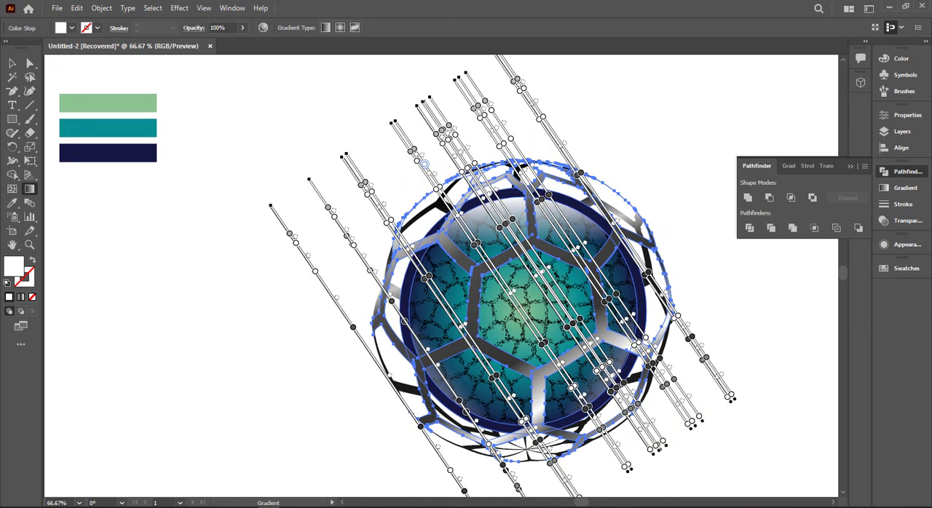
click(12, 64)
click(389, 187)
- Scale the navy rim ring down slightly about its centre so it fits just within the ball's outer edge
scroll(364, 178, down, 2)
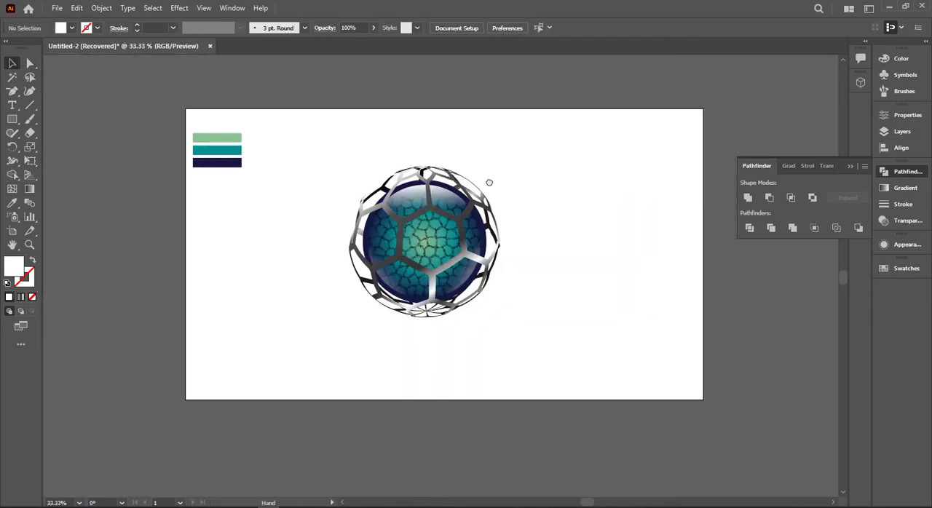
scroll(509, 191, up, 1)
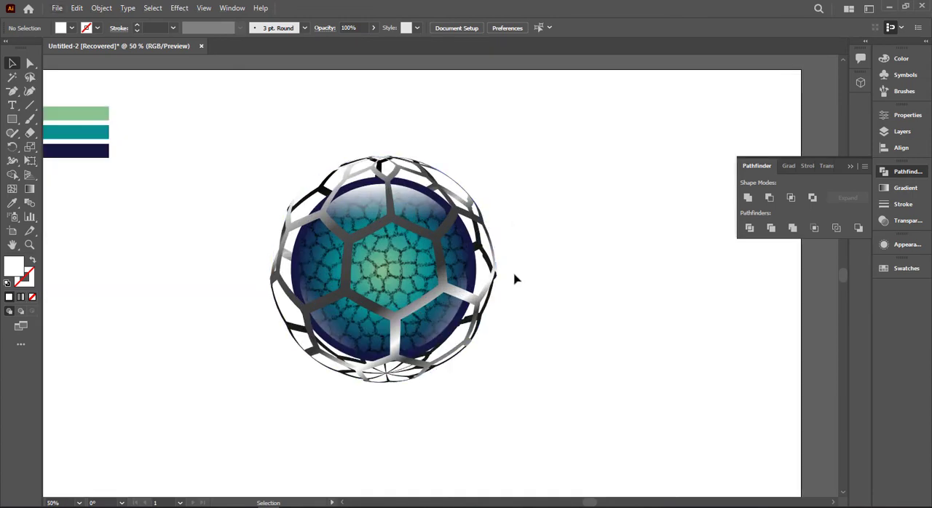
click(469, 263)
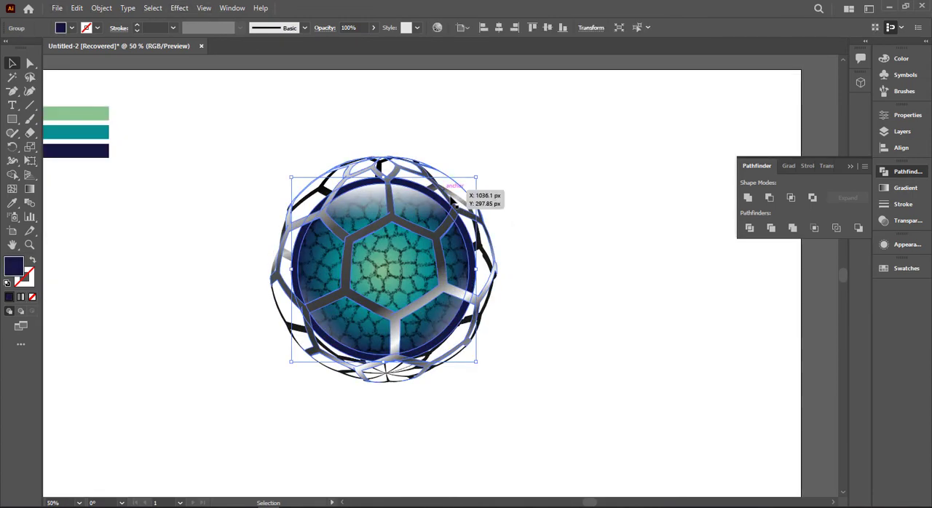
scroll(455, 191, up, 1)
drag(498, 162, 492, 166)
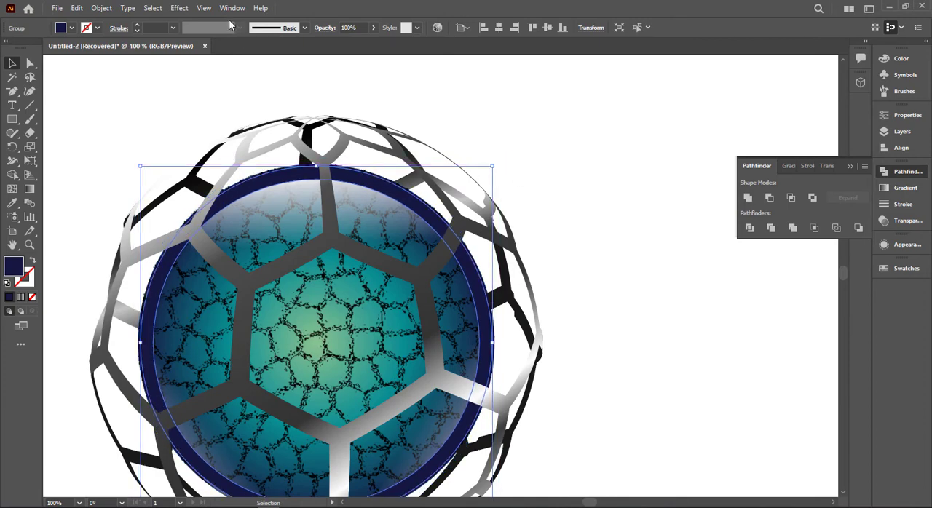
- Apply a Gaussian Blur with a radius of 1.4021 pixels to the navy rim ring
click(179, 8)
mouse_move(241, 211)
click(348, 206)
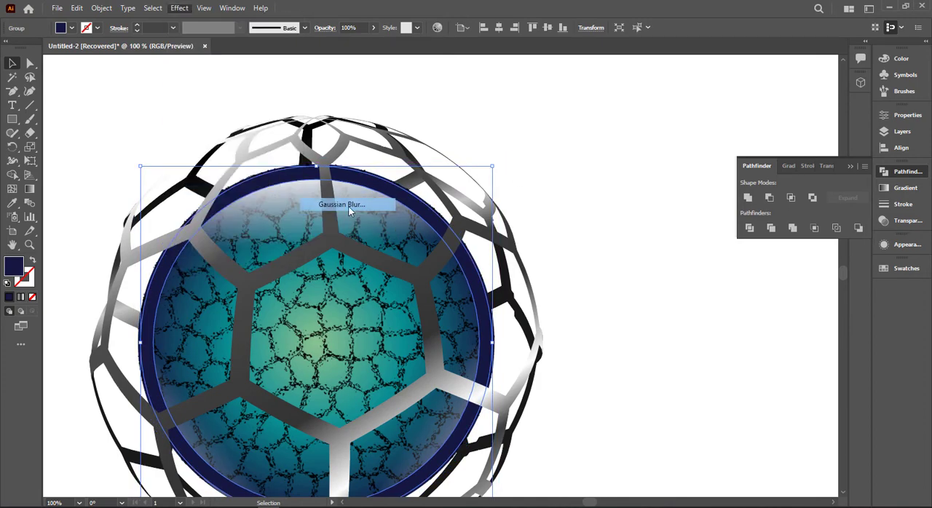
click(764, 230)
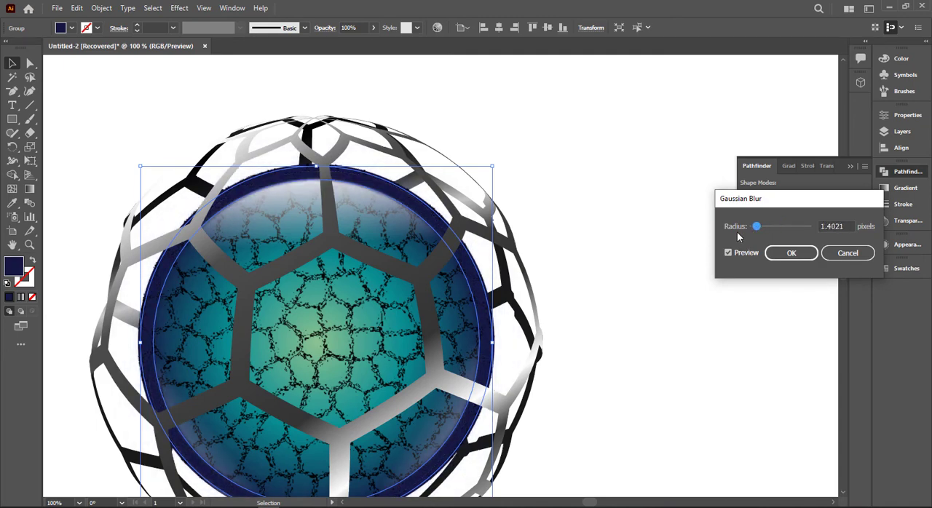
click(791, 252)
click(641, 208)
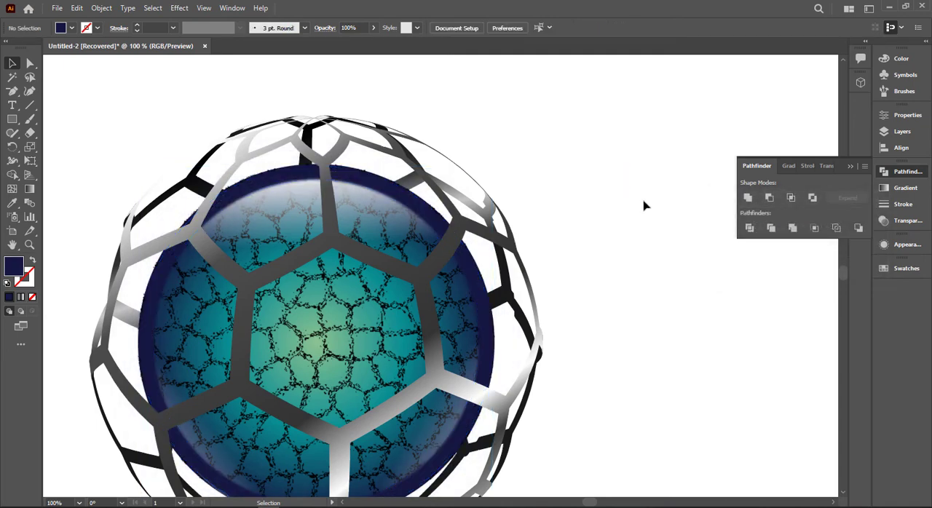
key(ctrl+minus)
click(851, 168)
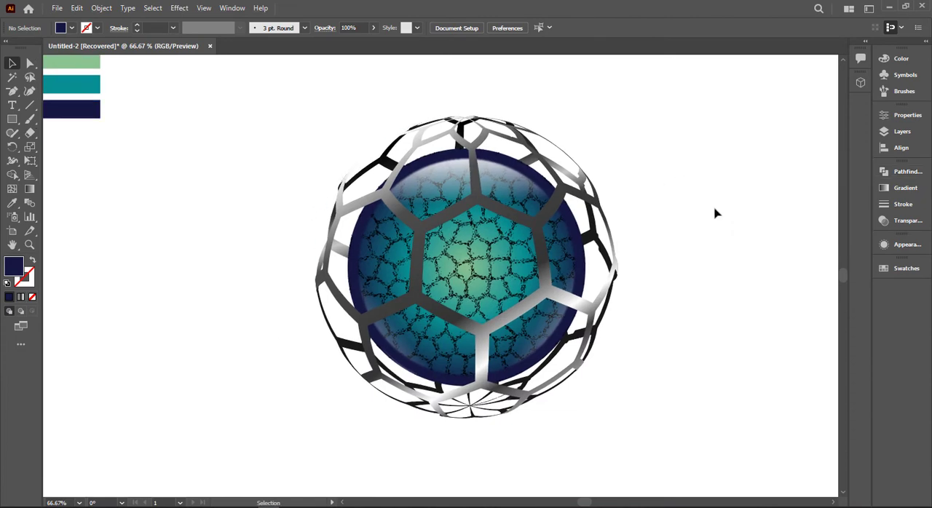
- Lock the white-filled, full-size overlay ellipse that covers the inner ball
click(502, 291)
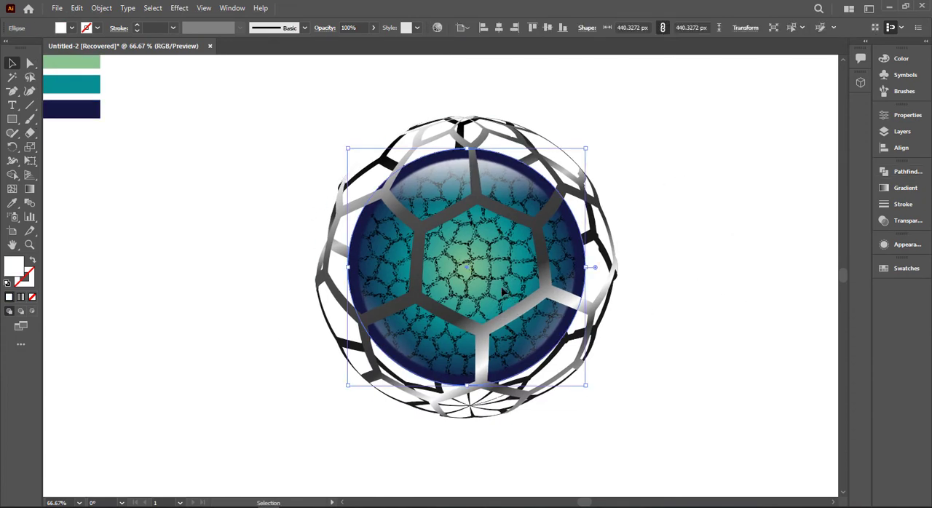
click(674, 269)
click(506, 286)
key(ctrl+2)
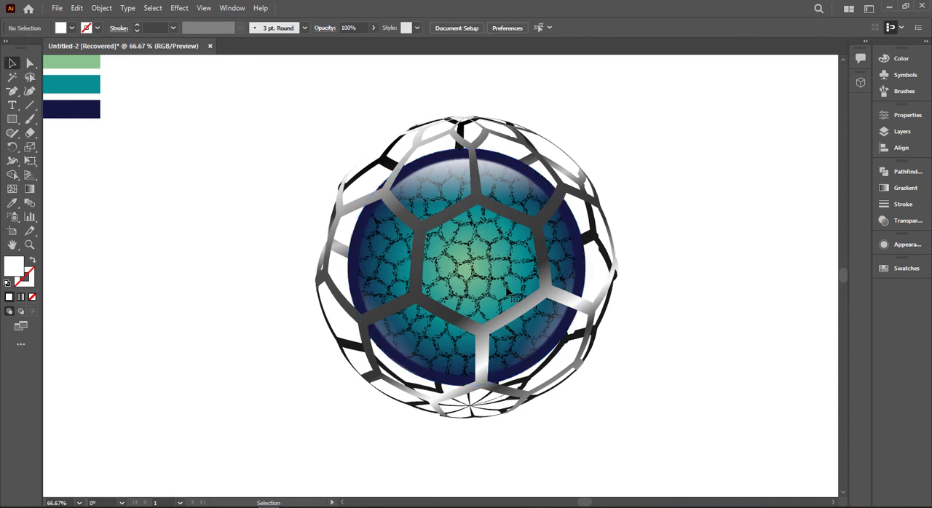
- Shorten the inner ball's radial green-to-navy gradient so its navy end falls at the inner edge of the rim
click(506, 286)
key(g)
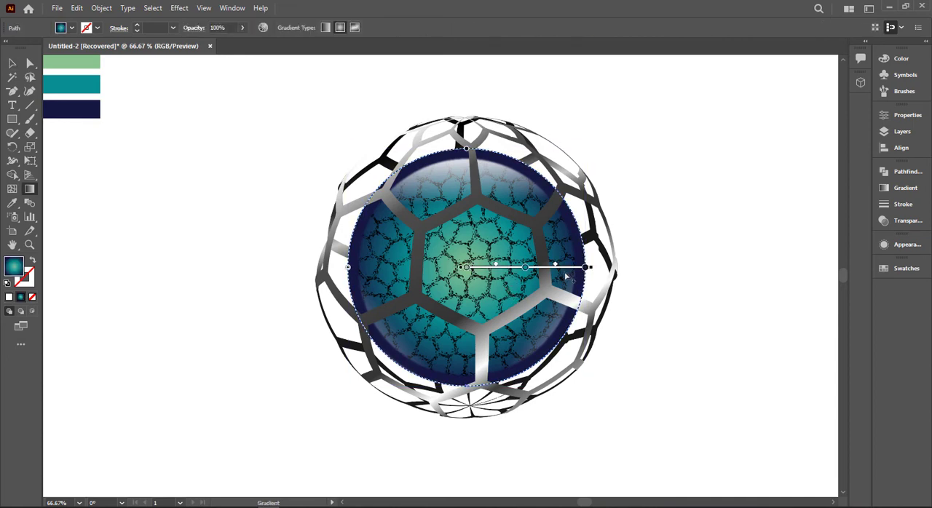
drag(590, 269, 579, 274)
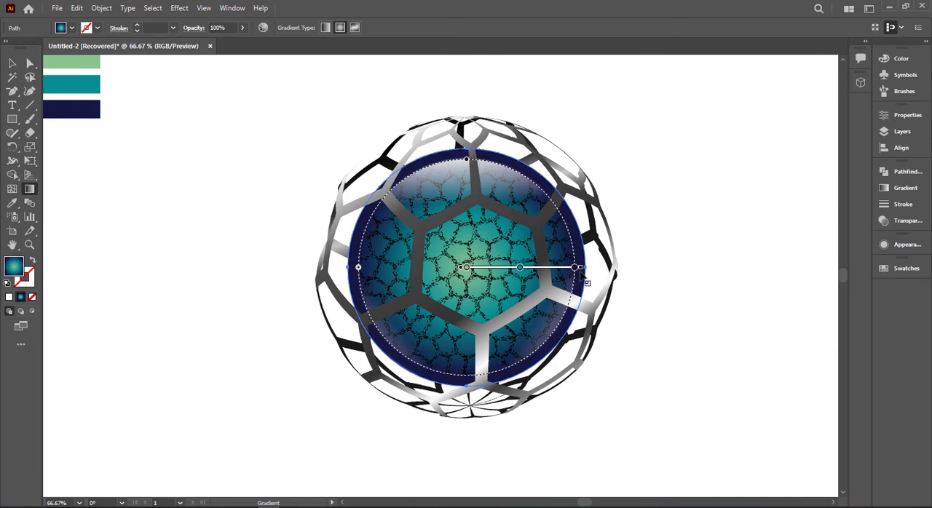
click(10, 61)
click(739, 258)
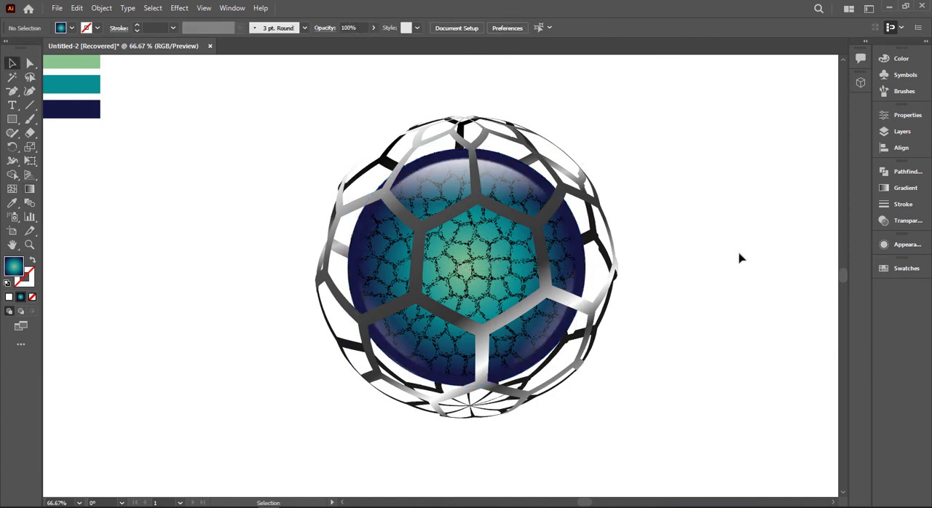
- Set the navy rim ring's blending mode to Multiply and lower its opacity to about 72%
click(554, 195)
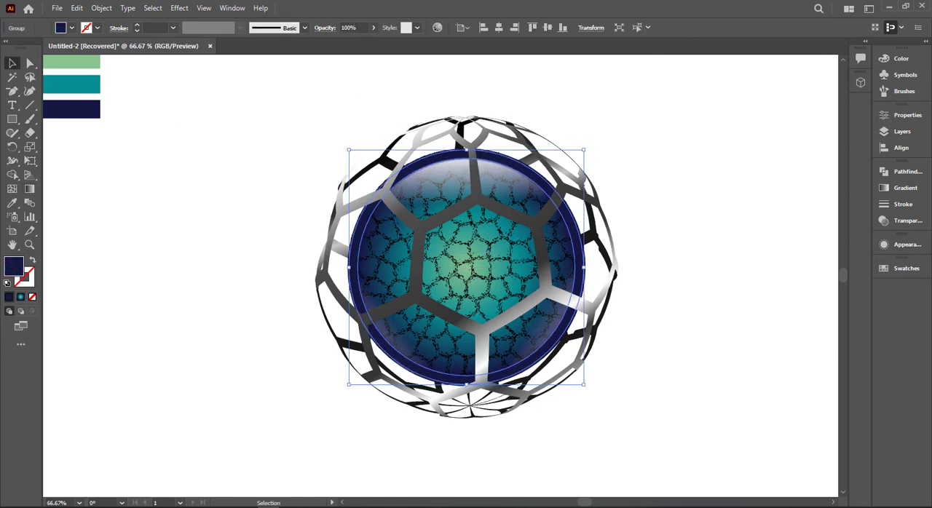
click(910, 189)
click(907, 221)
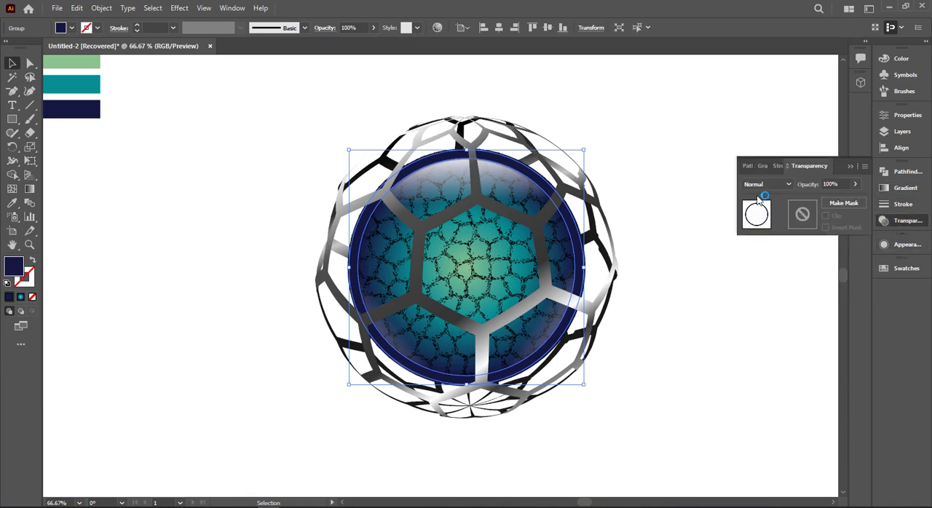
click(768, 184)
click(763, 225)
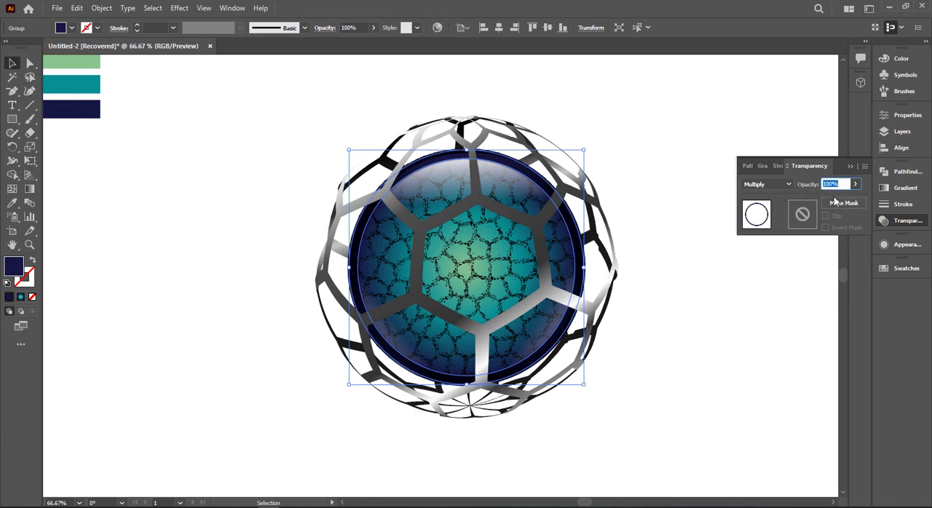
click(855, 184)
drag(859, 199, 844, 201)
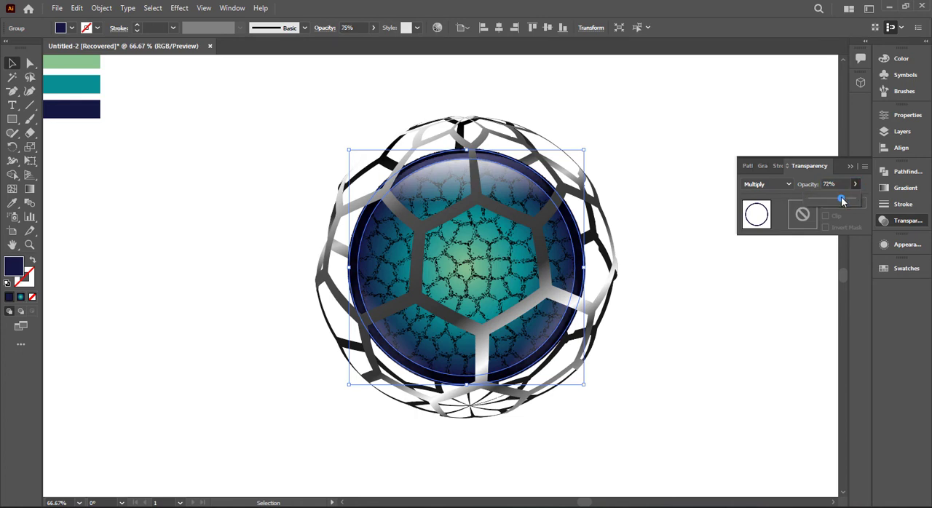
- Undo the last opacity change on the navy rim ring, keeping its Multiply blending mode
click(764, 126)
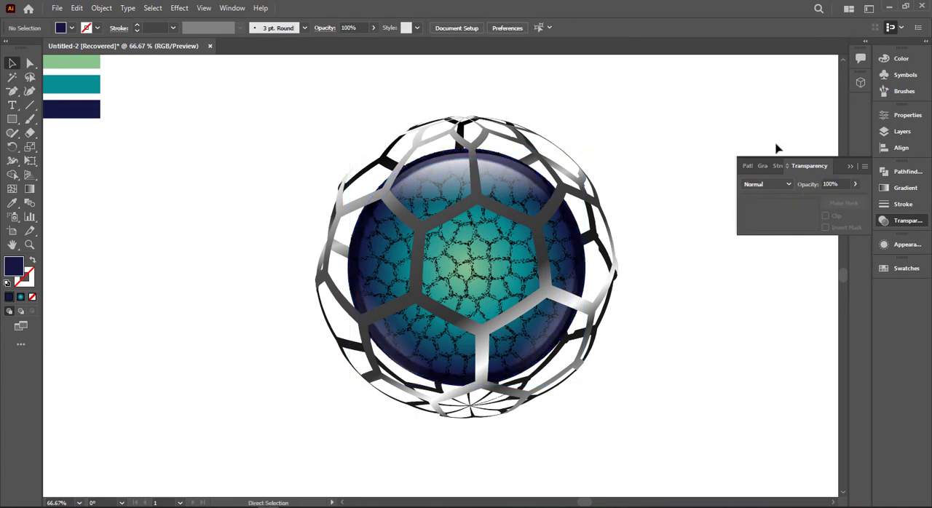
key(ctrl+z)
key(ctrl+z)
click(766, 137)
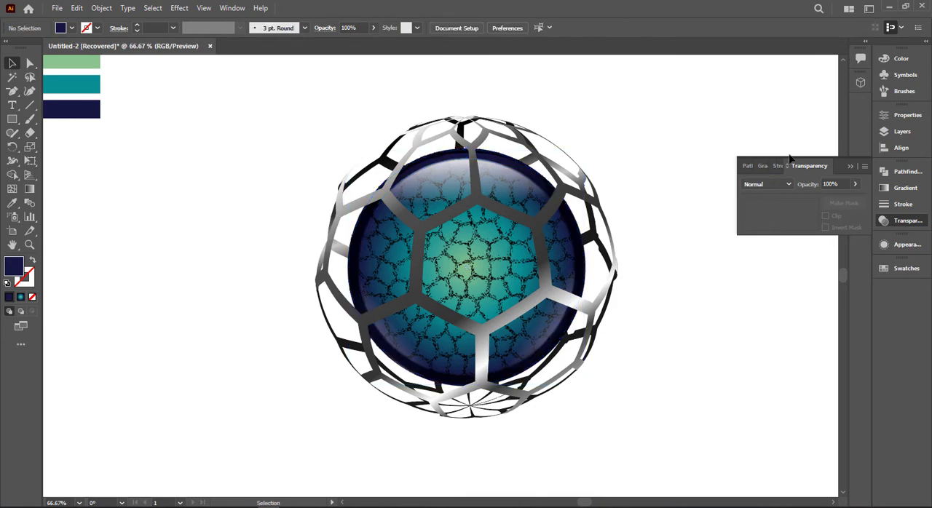
click(849, 166)
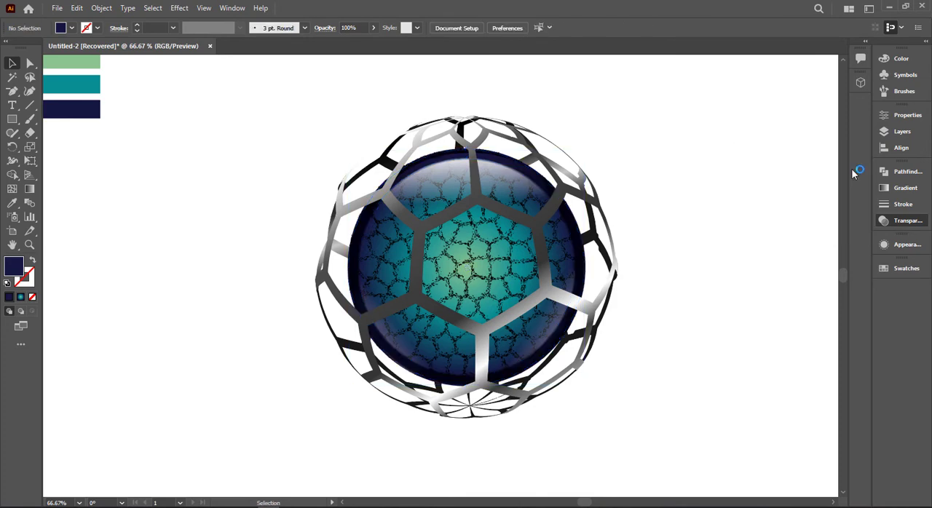
key(ctrl+z)
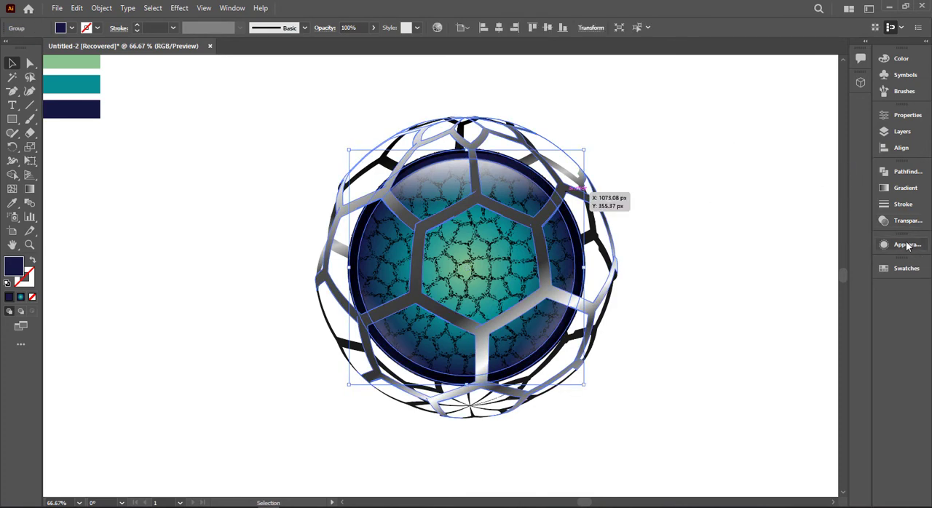
- Hide the Gaussian Blur effect in the navy rim ring's appearance
click(902, 245)
click(742, 287)
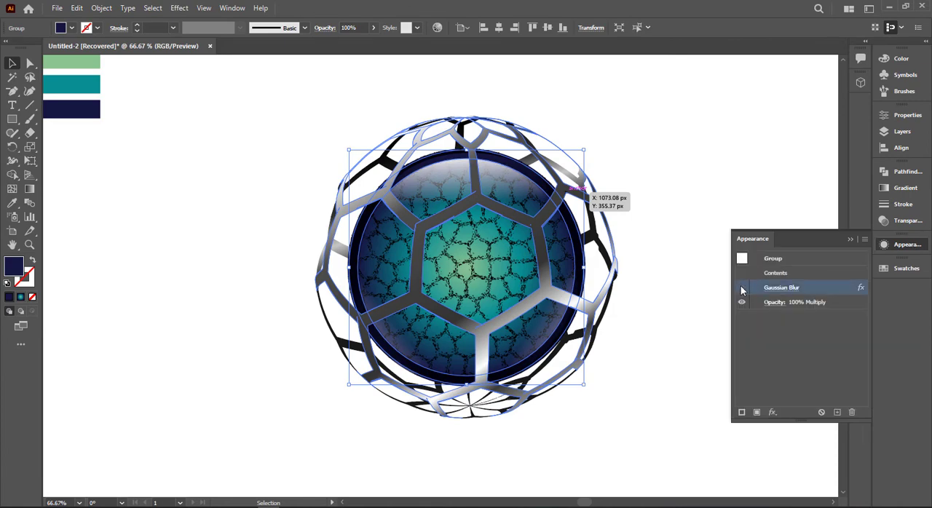
click(849, 239)
click(692, 251)
scroll(691, 252, up, 5)
scroll(702, 258, down, 5)
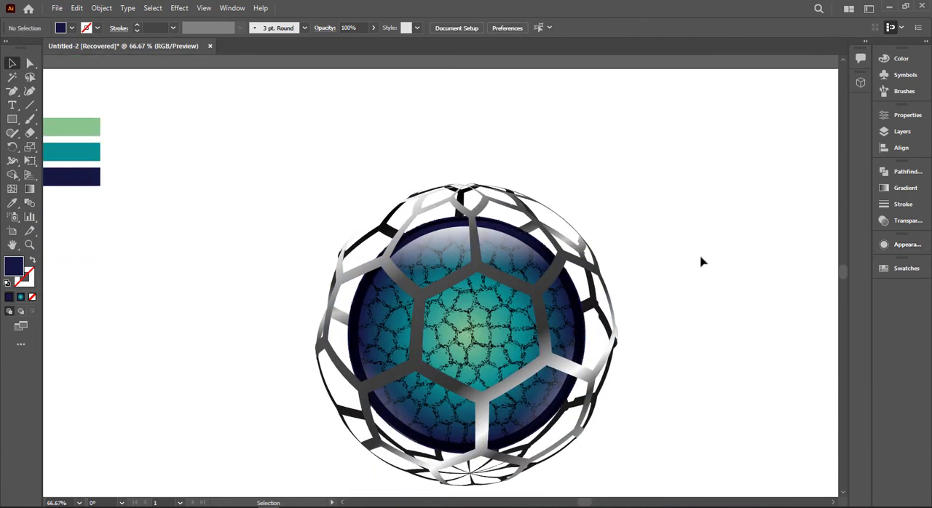
- Duplicate the front honeycomb mesh in place, unite the copy into a single shape and fill it black
click(586, 315)
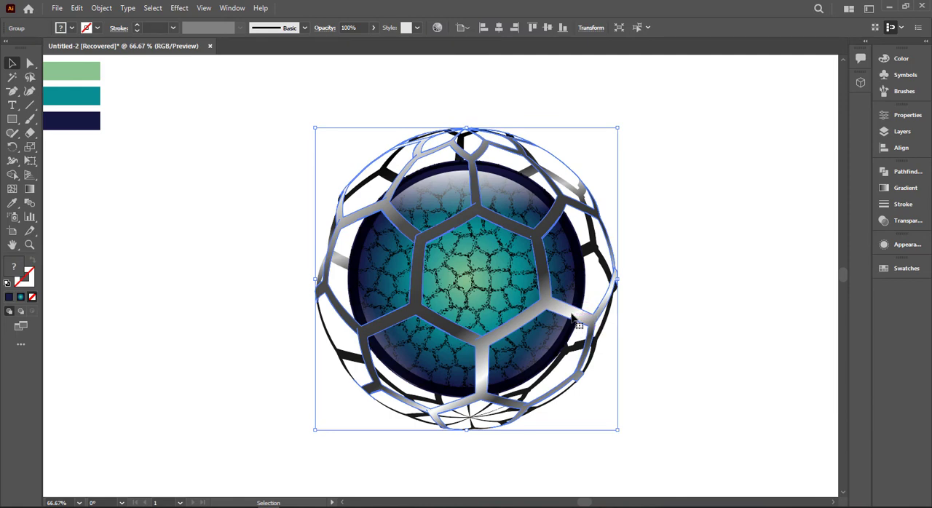
scroll(582, 319, down, 2)
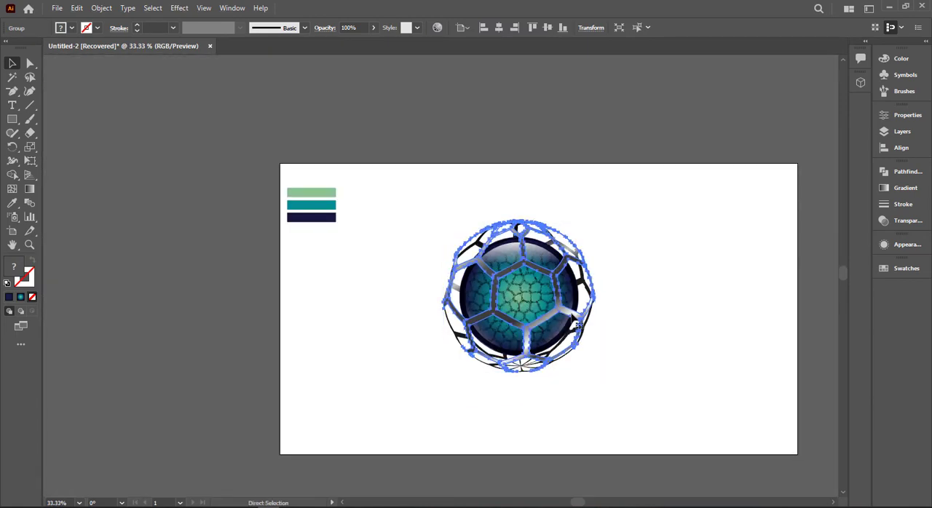
click(62, 27)
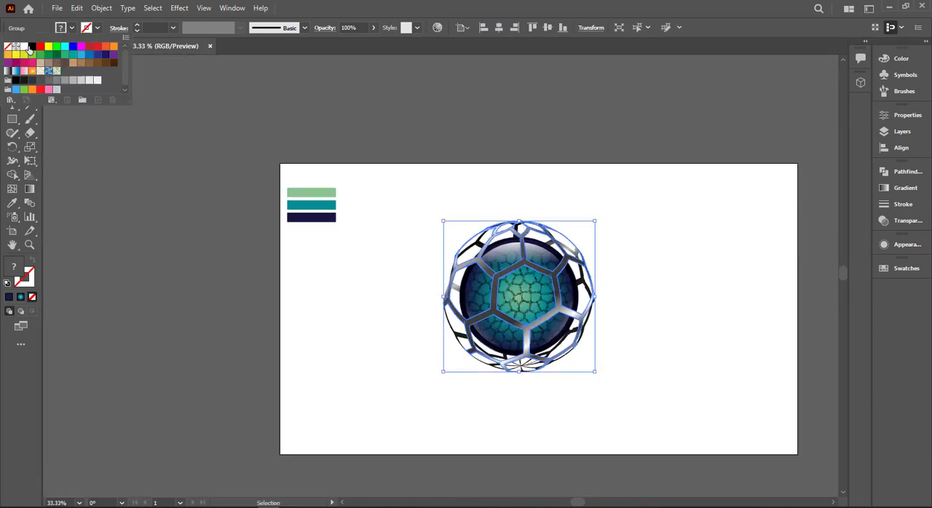
click(907, 171)
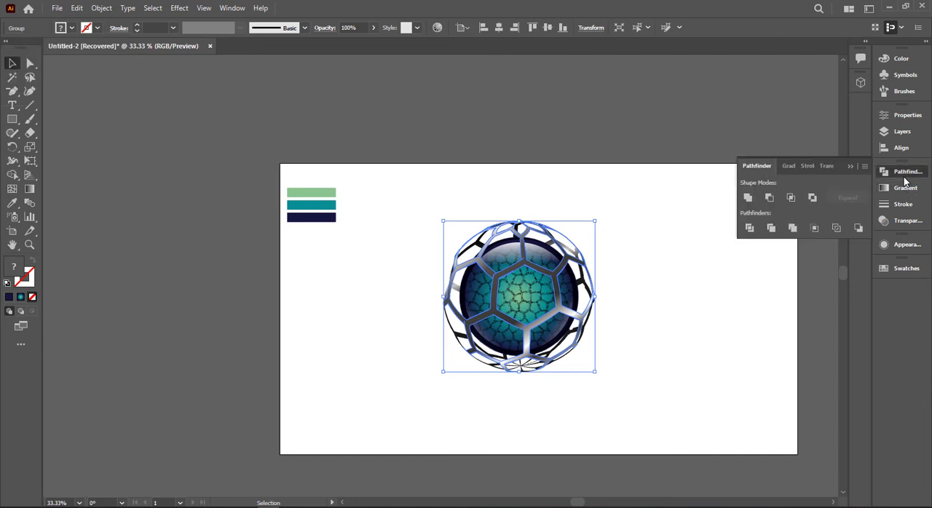
click(747, 197)
click(61, 27)
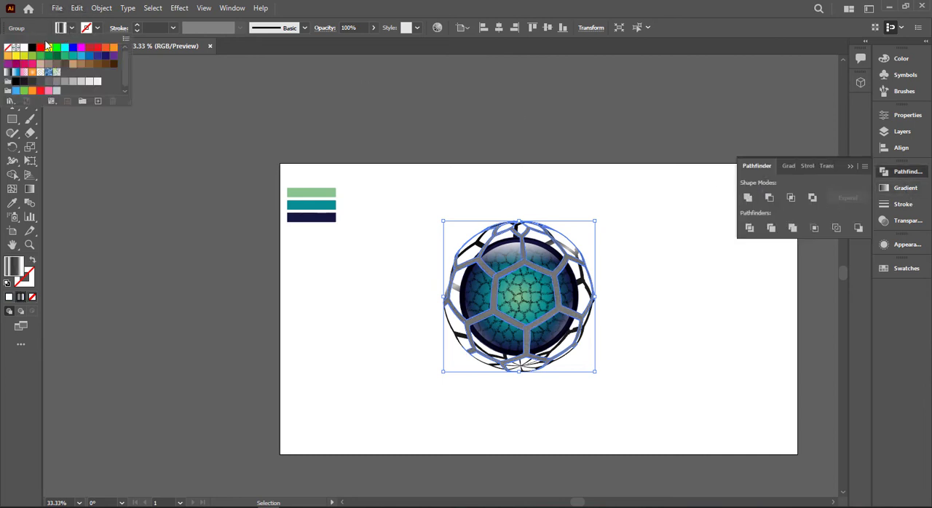
click(31, 47)
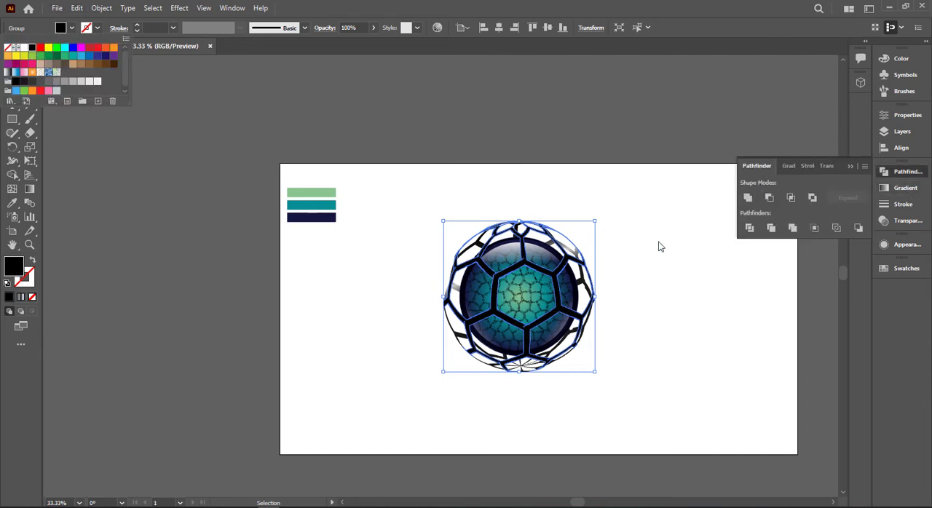
- Scale the black honeycomb copy down about its centre so it fits within the inner ball's rim
click(596, 226)
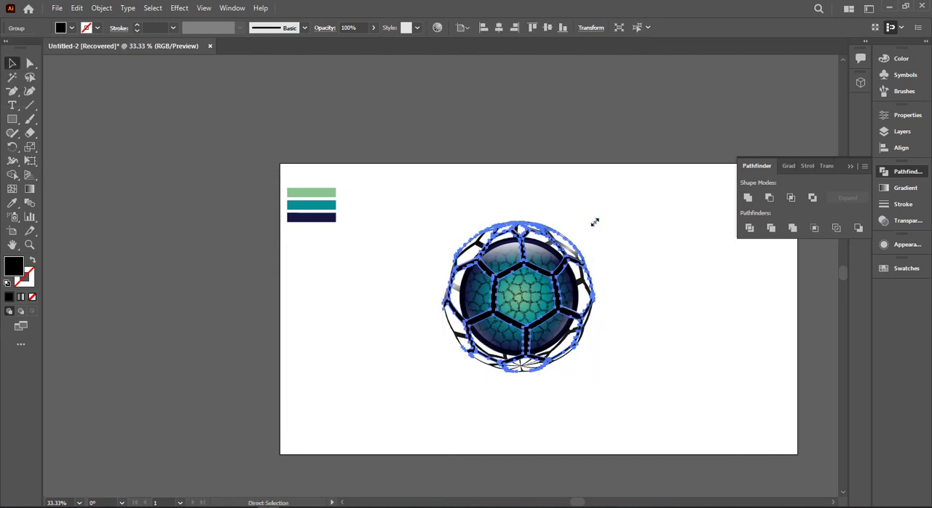
drag(595, 222, 580, 245)
scroll(580, 246, up, 2)
scroll(580, 245, down, 2)
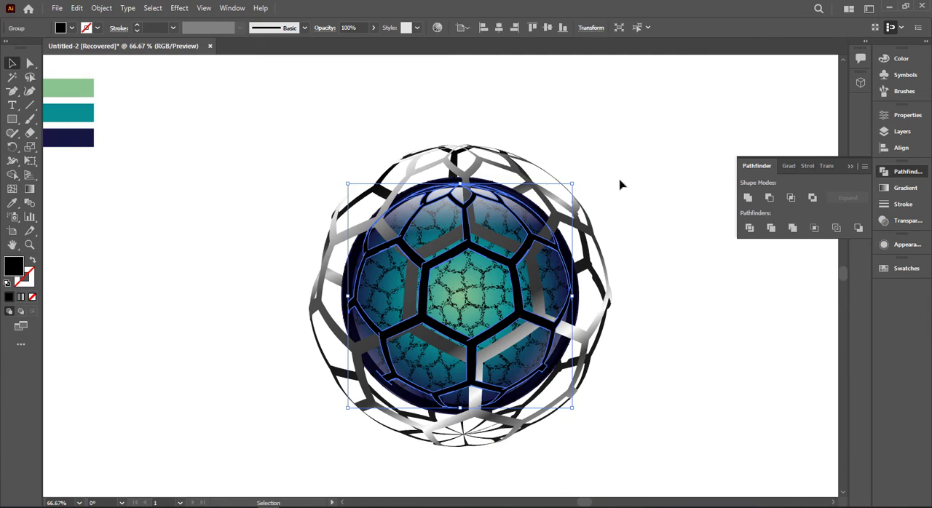
click(668, 165)
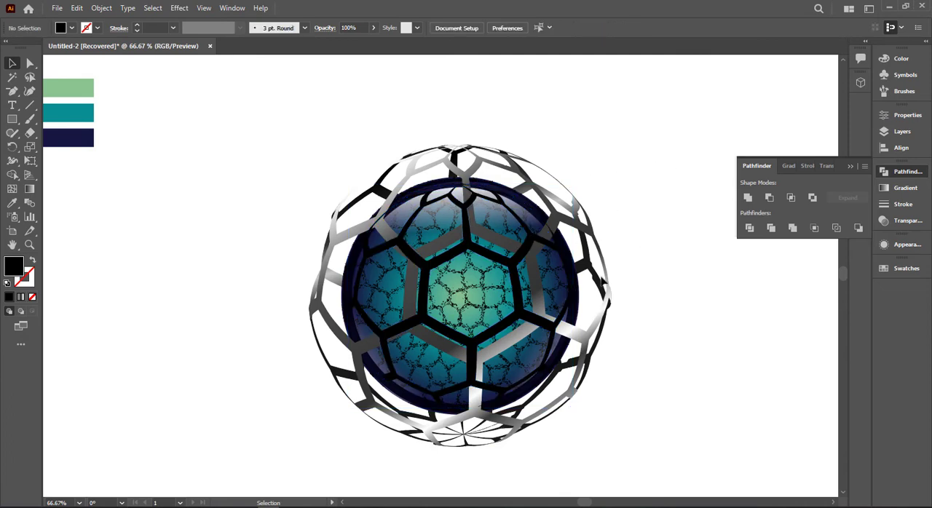
- Bring the metallic gradient front honeycomb mesh to the front, above the black honeycomb copy
click(412, 295)
right_click(412, 295)
mouse_move(476, 232)
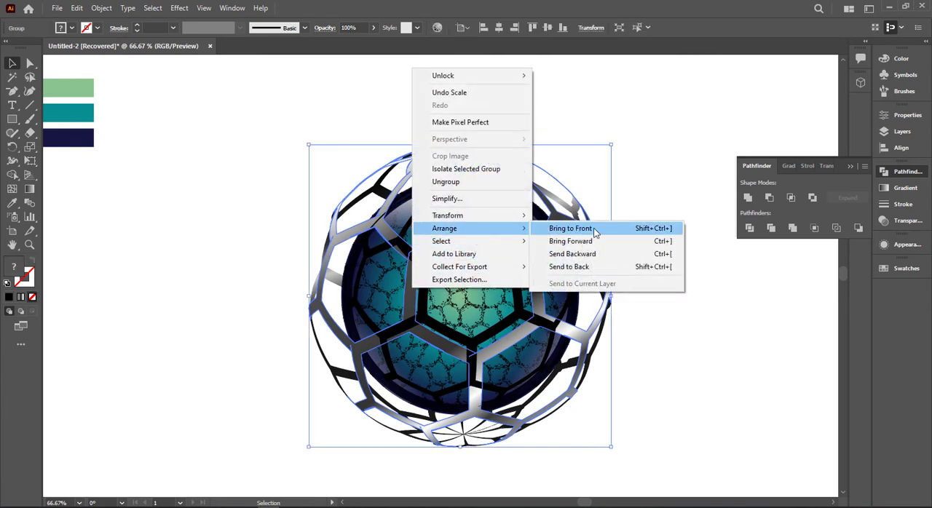
click(595, 229)
click(683, 211)
click(848, 167)
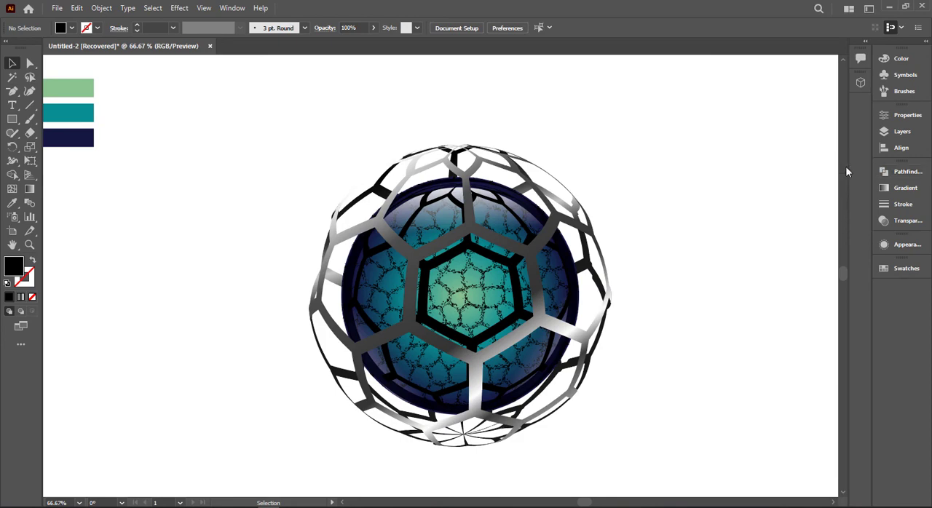
- Fine-tune the scale of the black honeycomb copy against the inner edge of the navy rim ring
click(482, 247)
scroll(546, 219, up, 1)
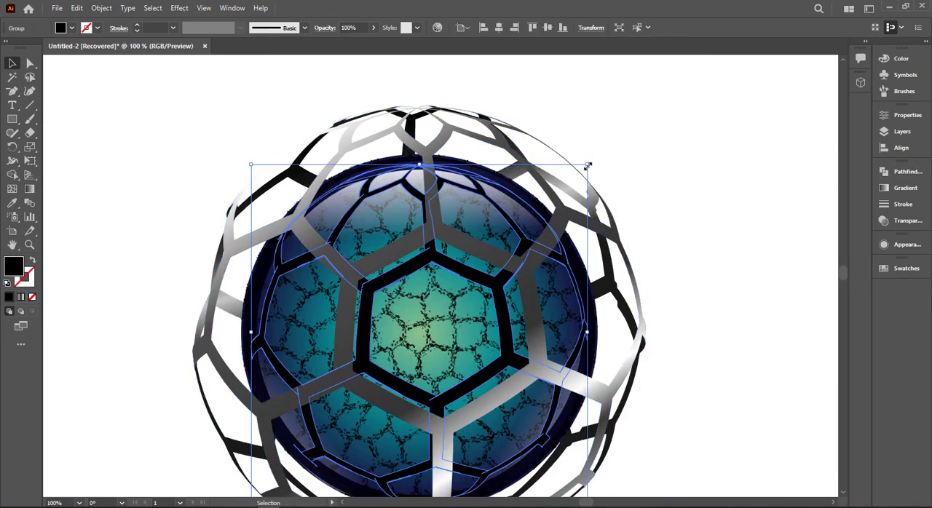
drag(587, 166, 593, 166)
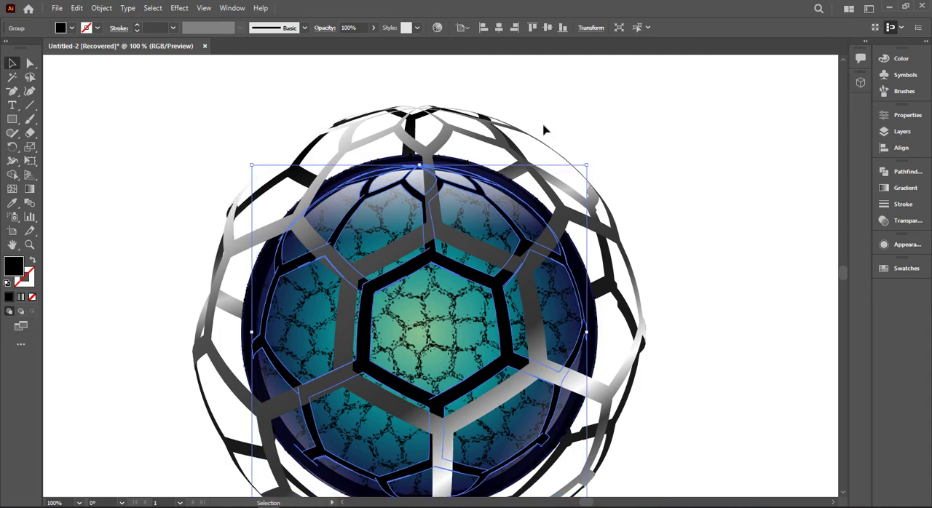
click(179, 8)
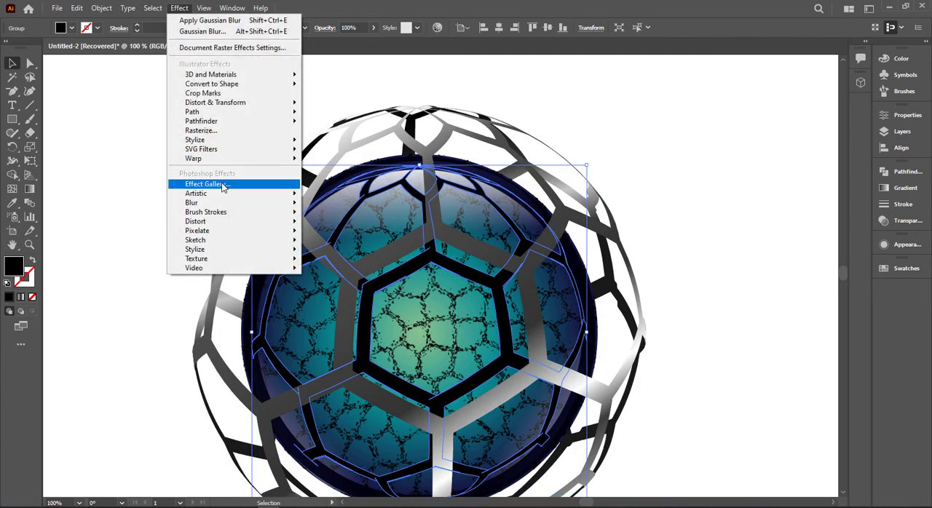
mouse_move(294, 206)
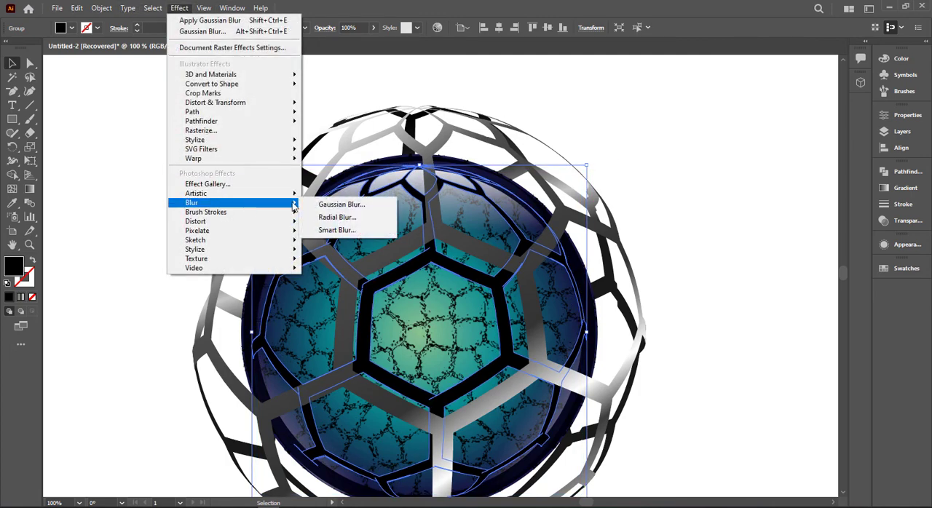
click(695, 209)
- Set the black honeycomb copy's blending mode to Multiply and lower its opacity to about 62%
click(508, 299)
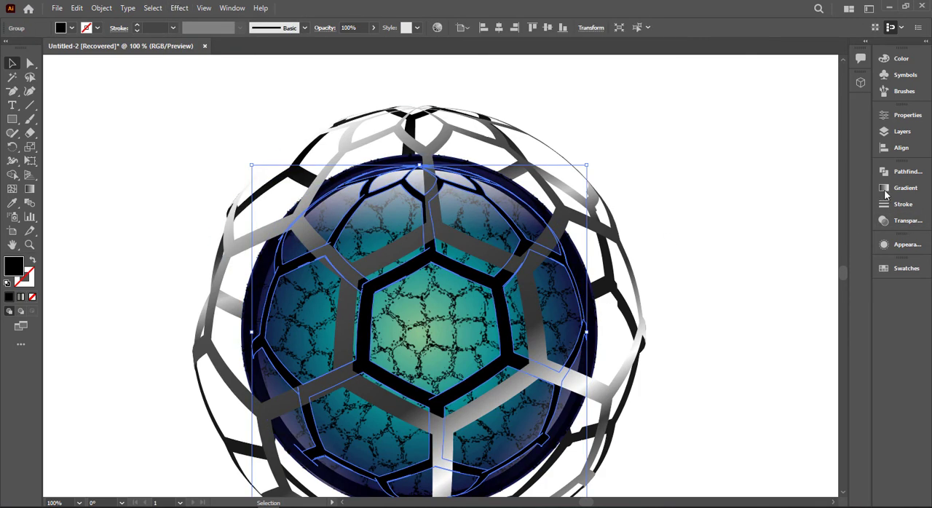
click(883, 189)
click(884, 221)
click(766, 184)
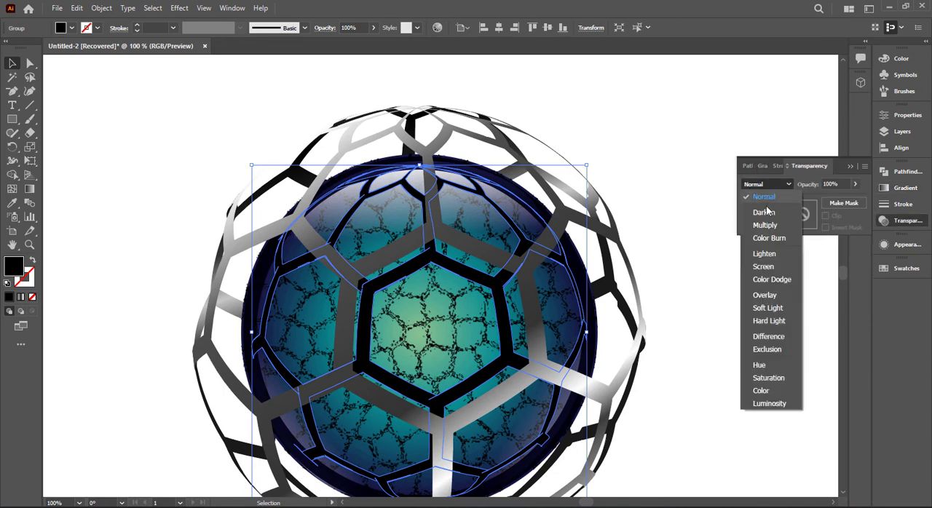
click(764, 225)
click(854, 184)
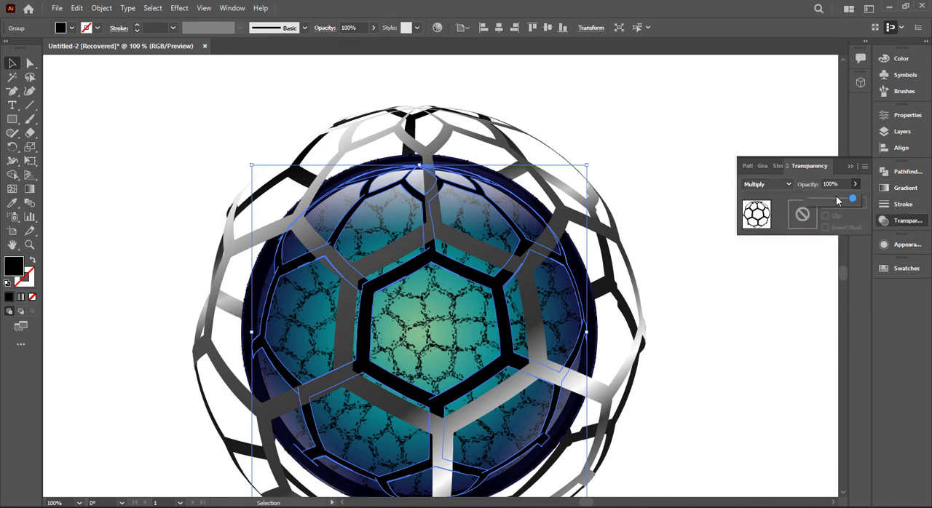
mouse_move(852, 199)
mouse_down()
mouse_move(827, 200)
mouse_move(835, 203)
mouse_up()
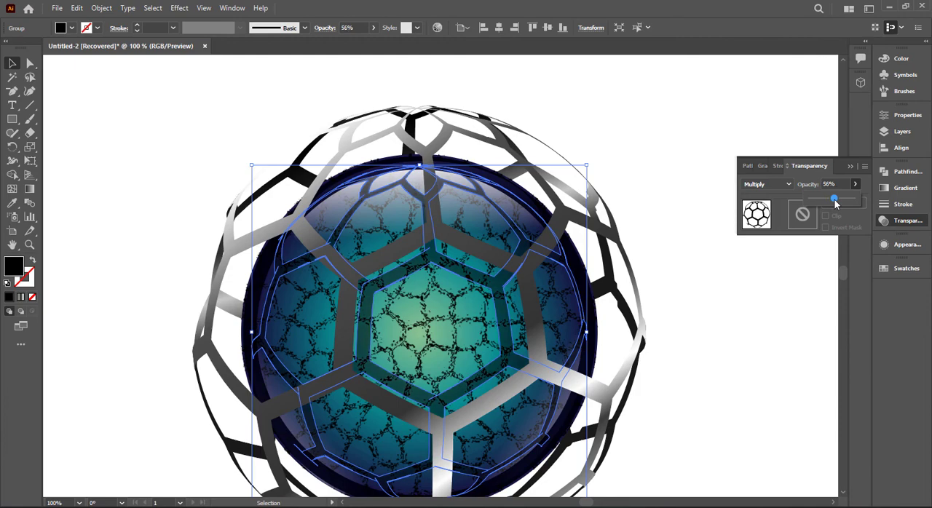
click(711, 121)
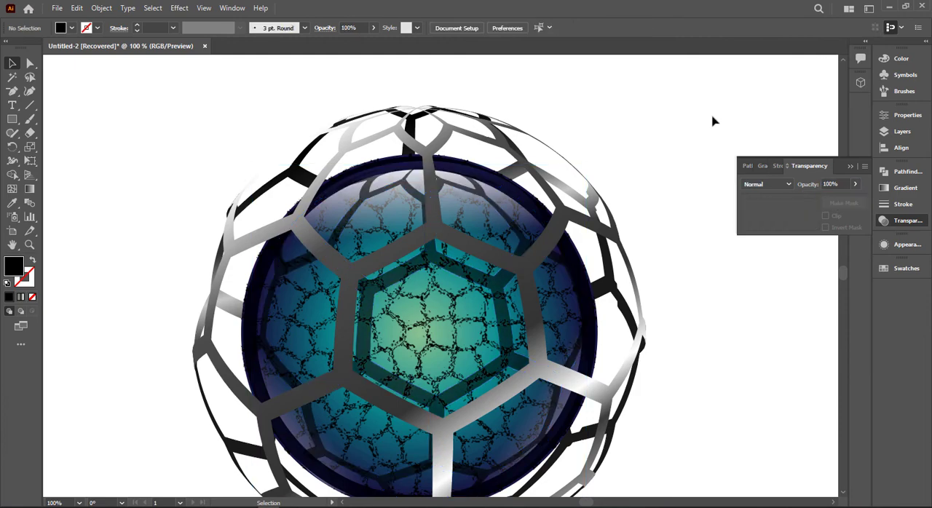
- Lower the black honeycomb shadow's opacity further, to about 33%
click(504, 288)
click(825, 208)
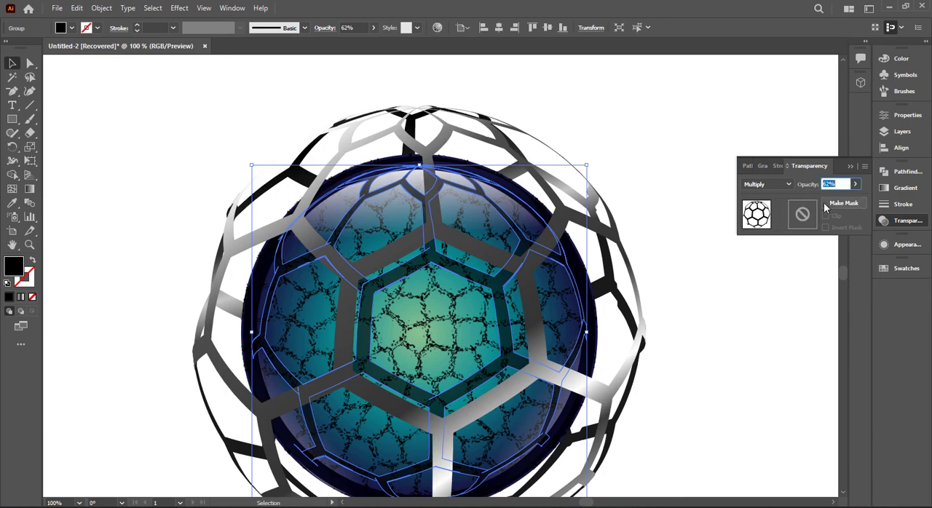
click(856, 184)
drag(844, 198, 826, 201)
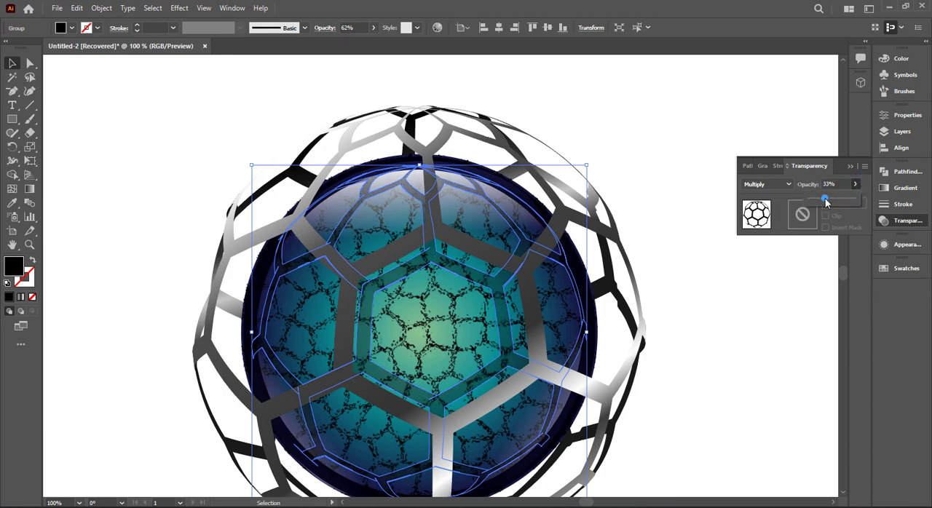
click(741, 137)
click(741, 137)
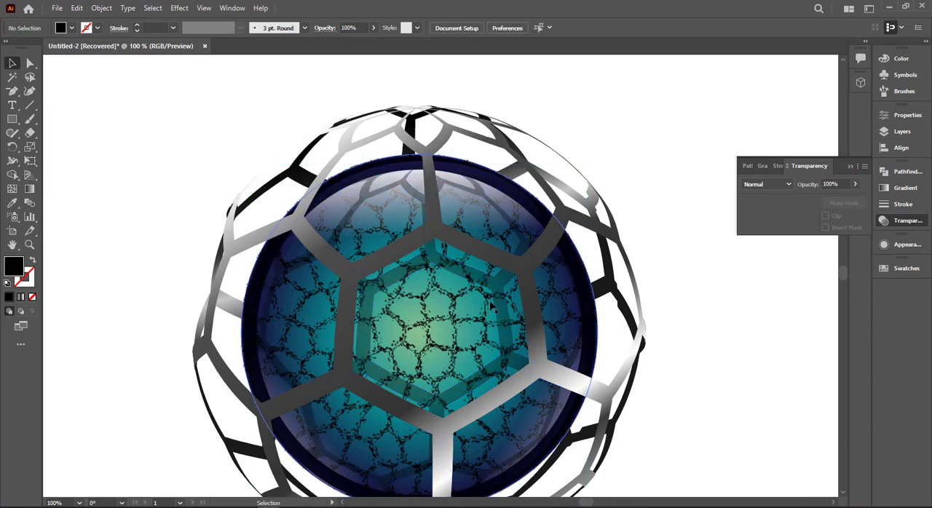
- Apply a Gaussian Blur with a radius of 1.4021 pixels to the black honeycomb shadow
click(493, 303)
click(179, 7)
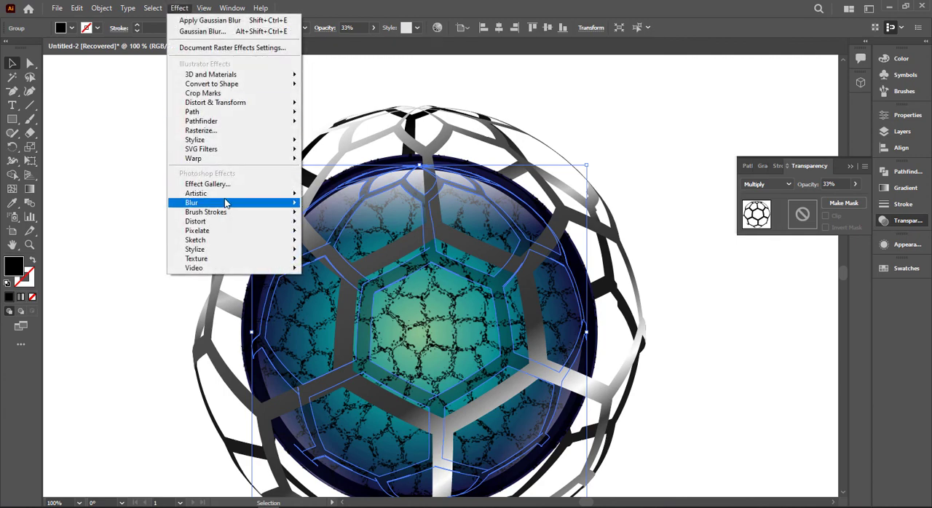
mouse_move(231, 202)
click(324, 204)
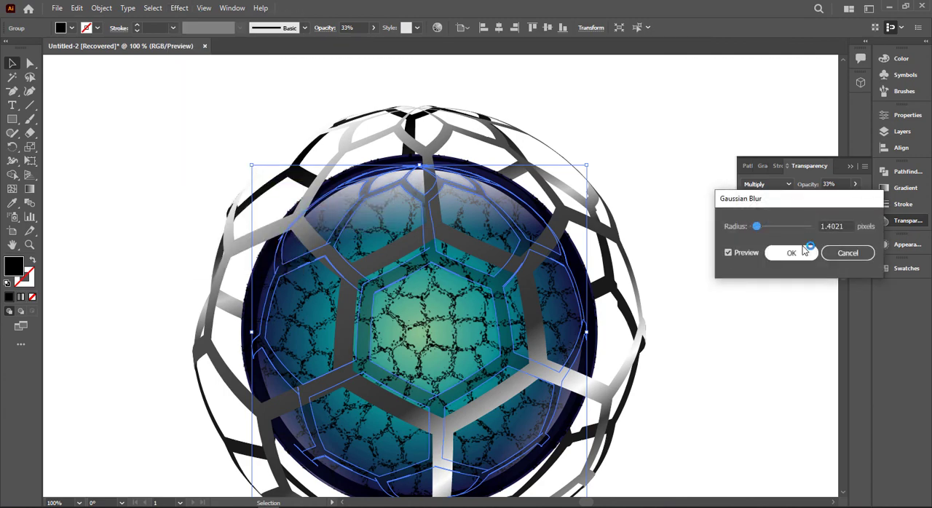
click(800, 252)
click(798, 253)
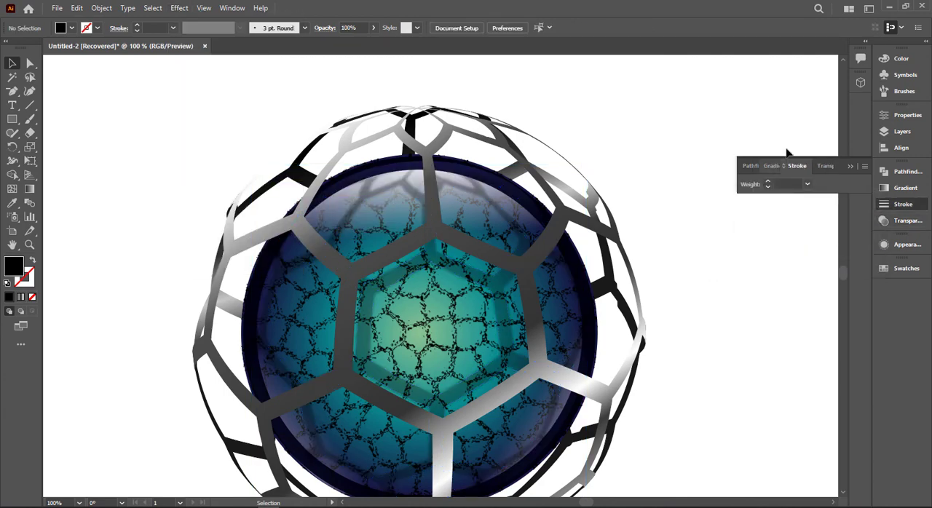
click(849, 167)
key(ctrl+0)
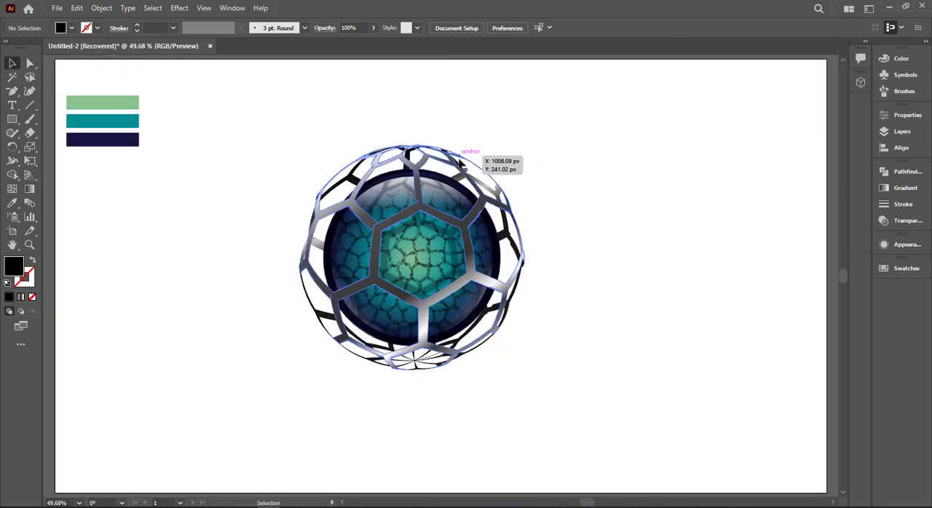
- Enlarge the navy rim ring slightly so it covers the rough outer edge of the inner ball
click(395, 172)
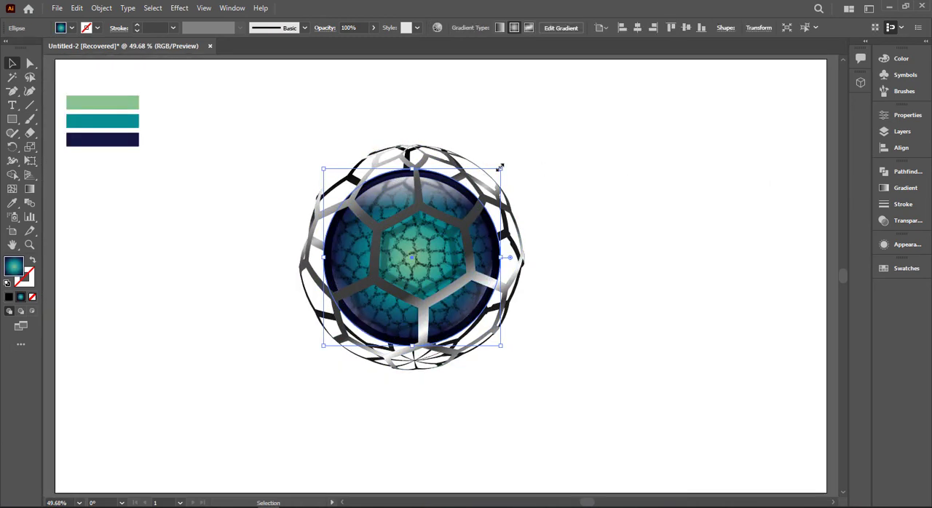
click(540, 132)
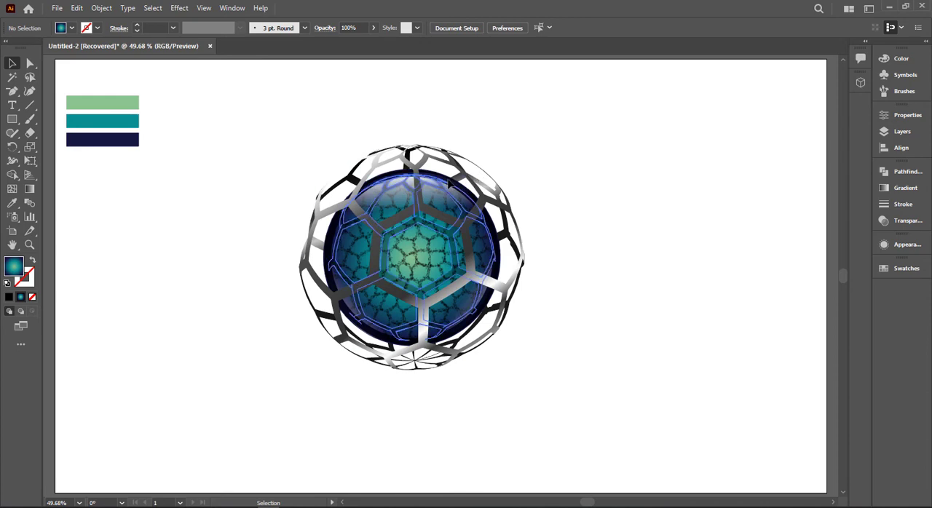
click(446, 180)
scroll(291, 180, up, 4)
click(489, 202)
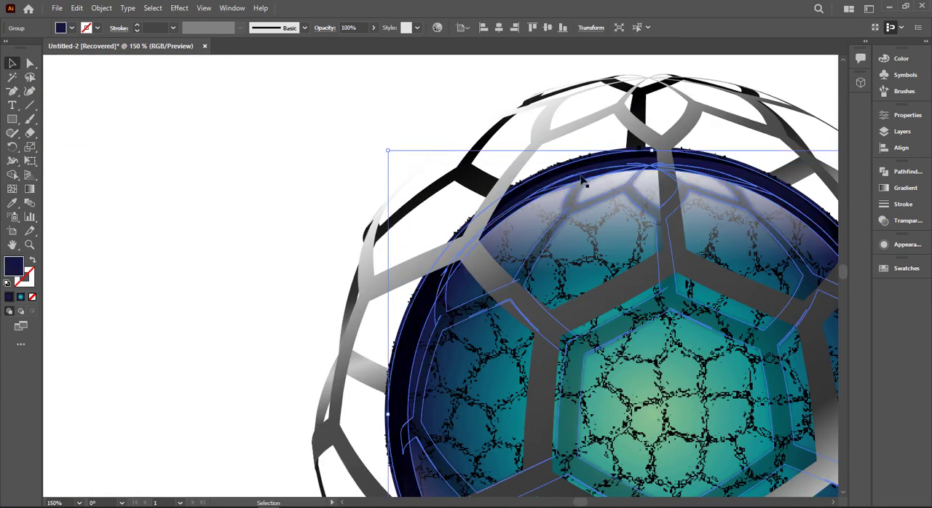
mouse_move(652, 153)
mouse_down()
mouse_move(655, 139)
mouse_move(653, 166)
mouse_move(651, 150)
mouse_up()
drag(388, 151, 381, 143)
click(263, 143)
key(ctrl+0)
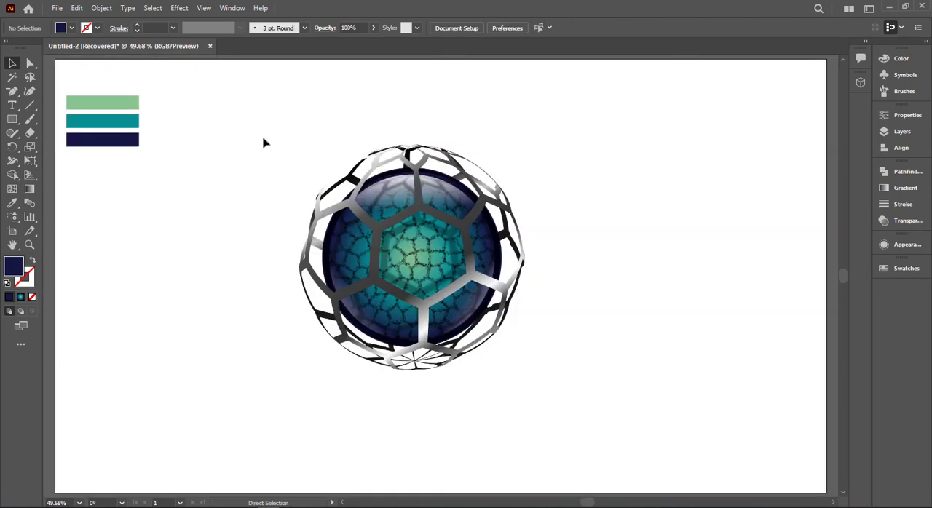
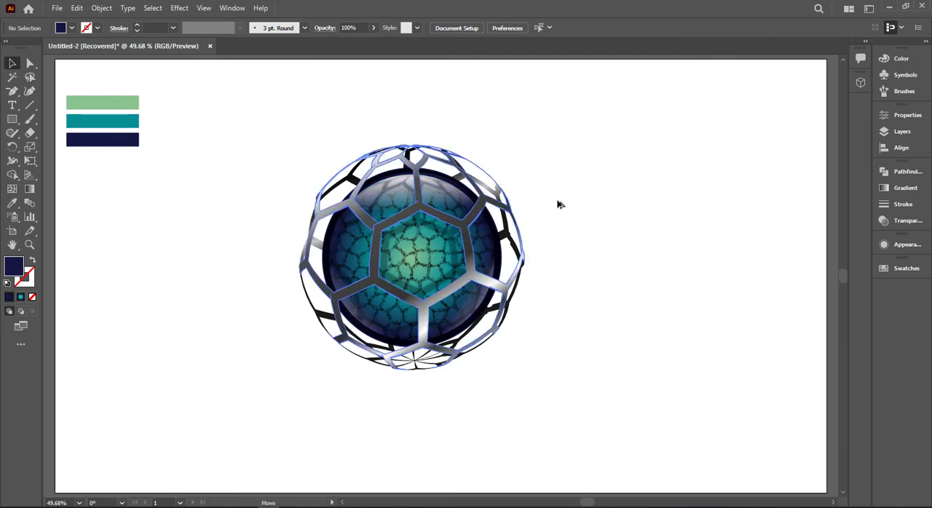
- Duplicate the front metallic honeycomb mesh and place the copy on the empty area beside the sphere
drag(558, 202, 686, 200)
click(715, 109)
drag(685, 104, 422, 107)
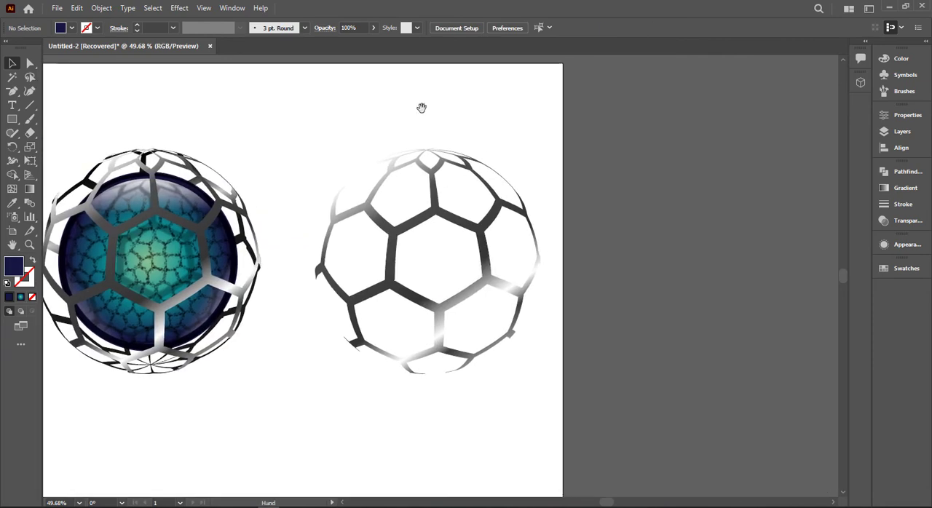
- Draw a curved, unfilled outline diagonally across the honeycomb copy, from its lower left to beyond its upper right
drag(25, 96, 52, 95)
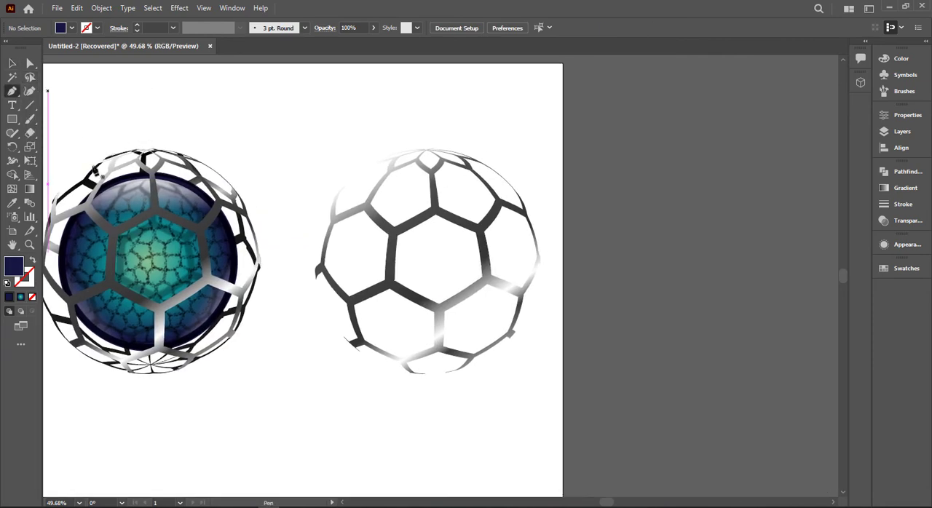
click(332, 372)
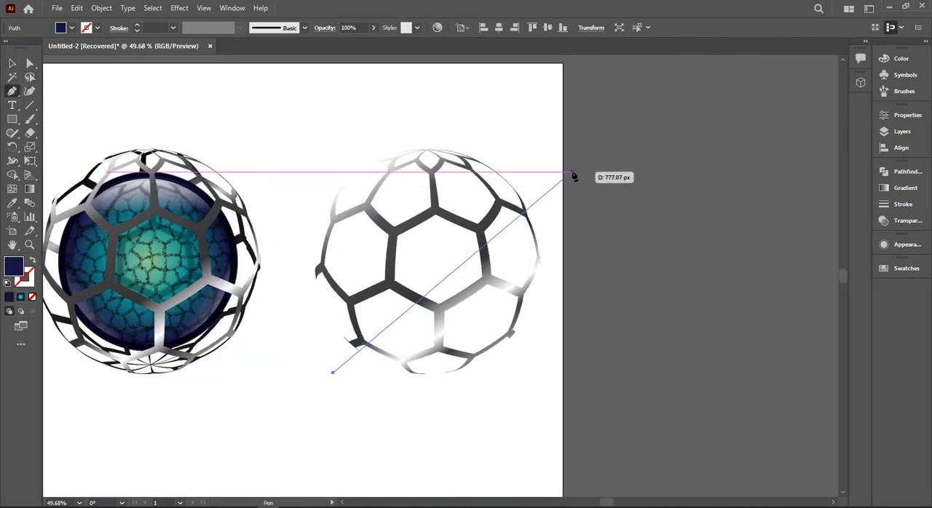
drag(573, 172, 801, 117)
click(12, 63)
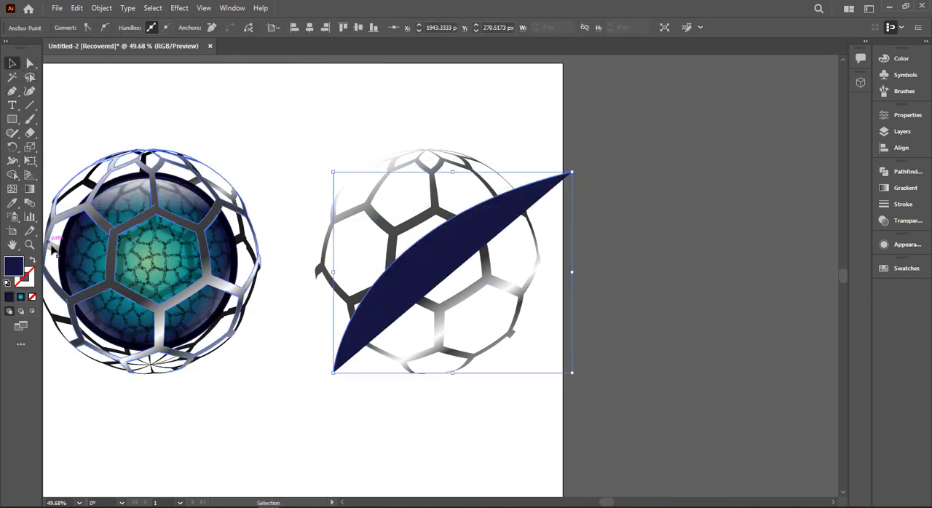
key(shift+x)
- Unite all segments of the honeycomb copy into one shape, leaving the curve out
drag(380, 120, 482, 275)
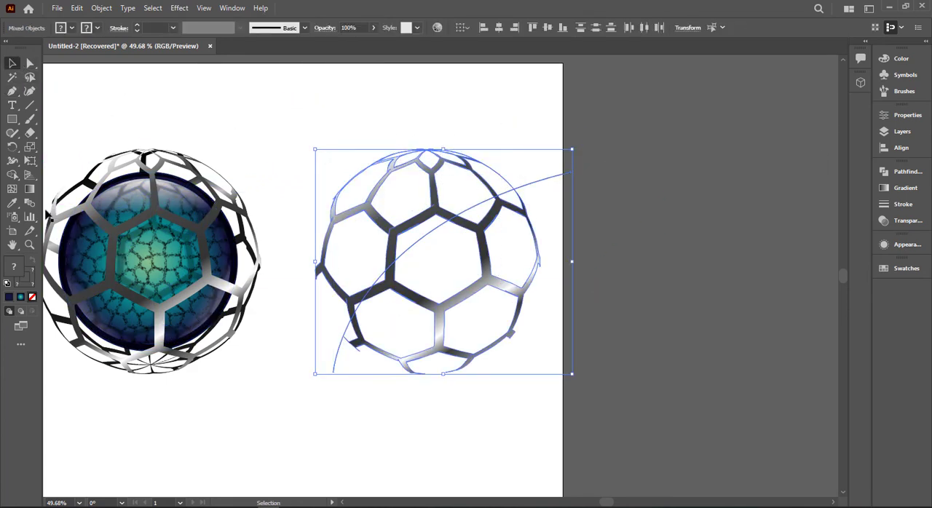
click(573, 324)
click(513, 293)
click(905, 172)
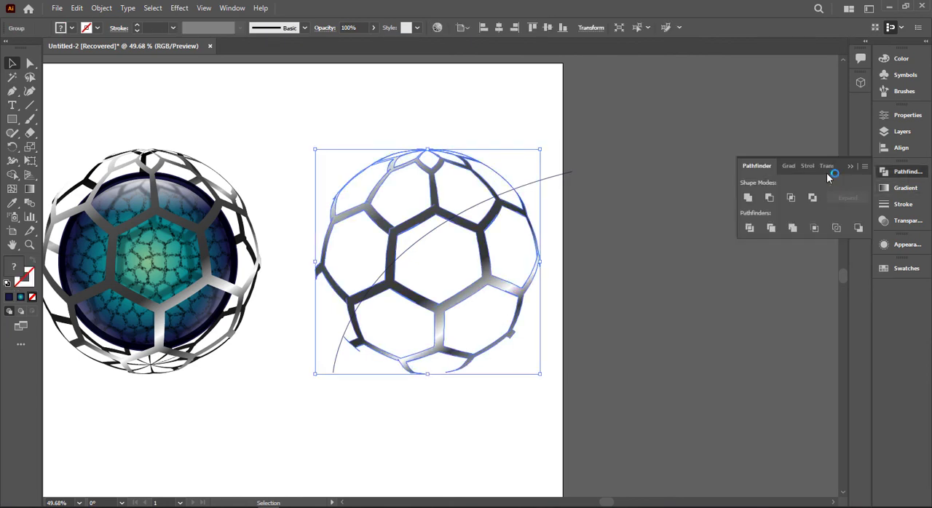
click(747, 198)
- Remove the part of the honeycomb copy below the curve with the Shape Builder and delete the curve
click(515, 250)
drag(441, 126, 515, 233)
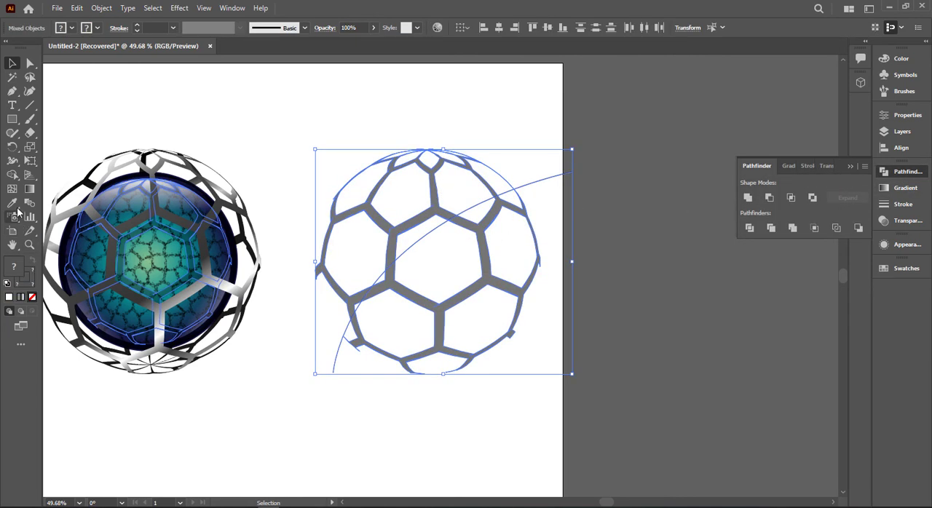
click(12, 175)
mouse_move(336, 428)
mouse_down()
mouse_move(482, 298)
mouse_move(552, 271)
mouse_up()
click(16, 64)
click(539, 161)
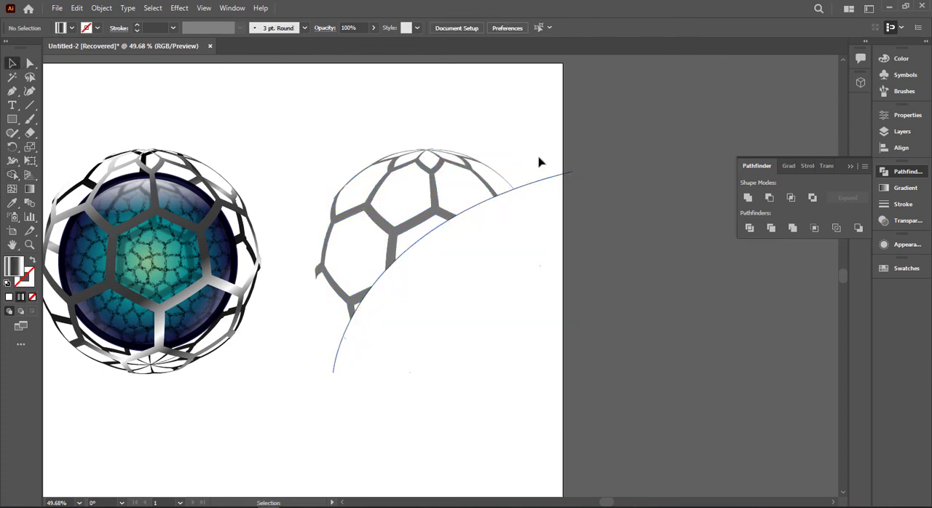
click(551, 183)
key(Delete)
- Fill the remaining upper-left honeycomb piece with white
click(499, 214)
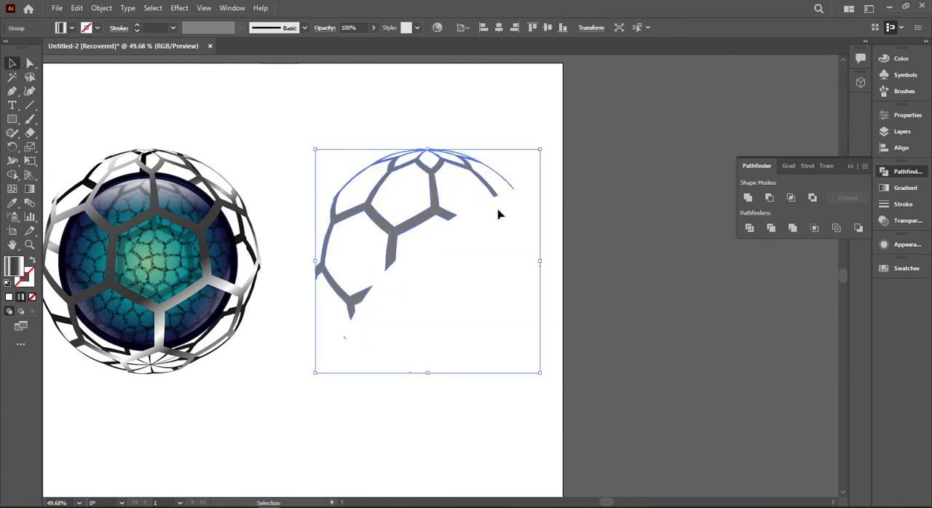
click(71, 29)
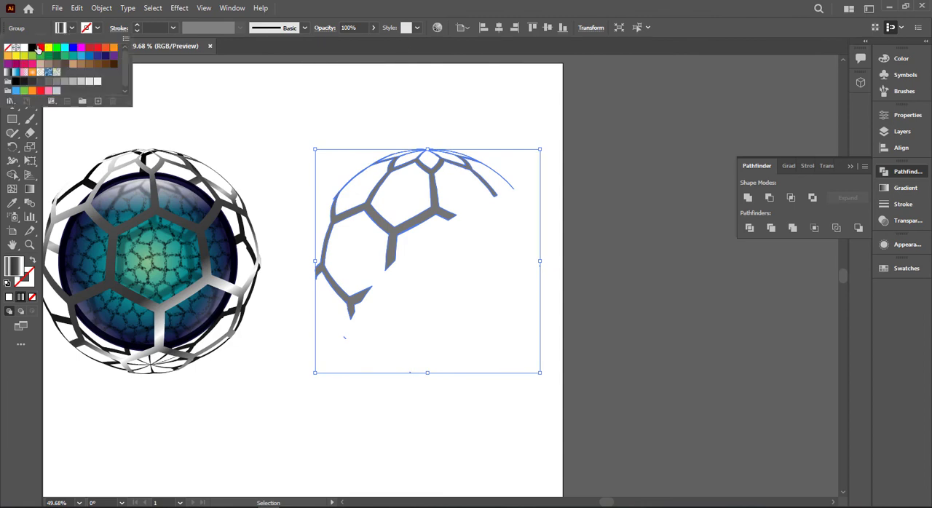
click(24, 48)
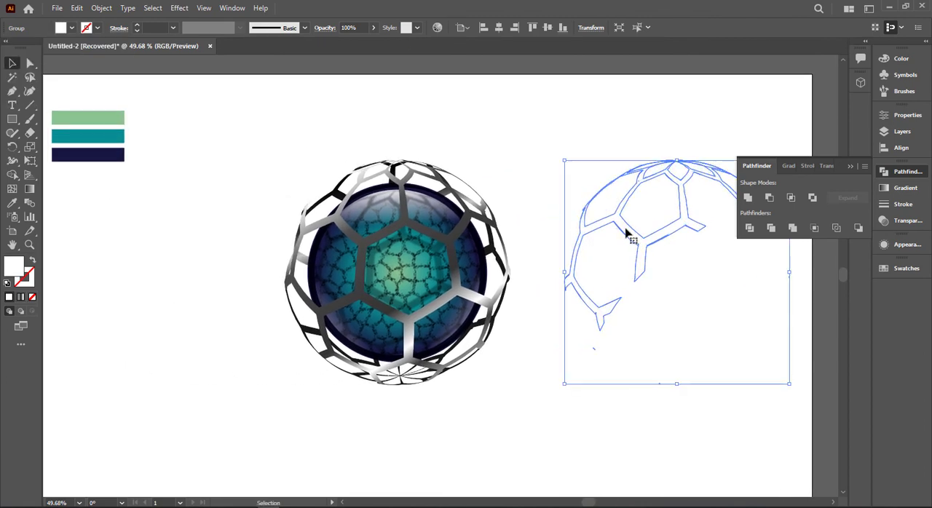
drag(624, 233, 584, 231)
key(ctrl+z)
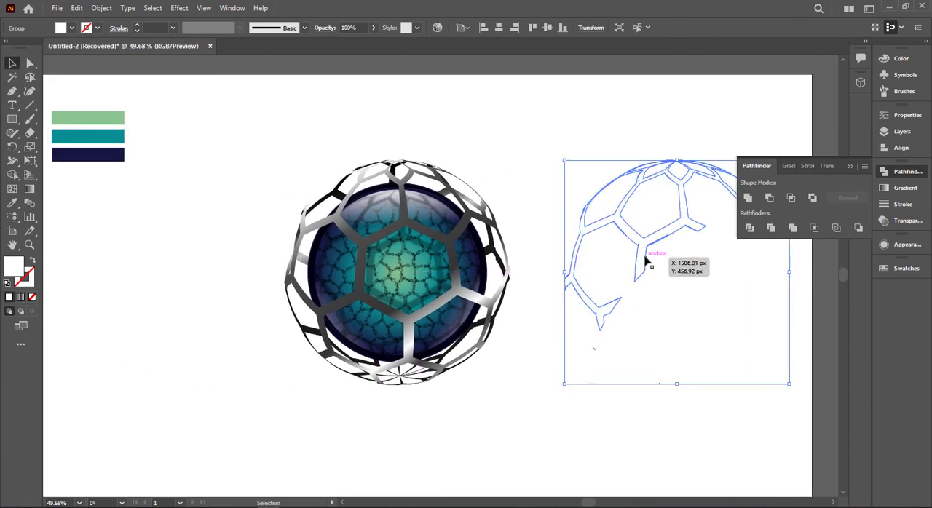
- Ungroup the white honeycomb piece and align it exactly over the matching upper-left part of the sphere's front mesh
right_click(646, 259)
click(663, 354)
click(651, 339)
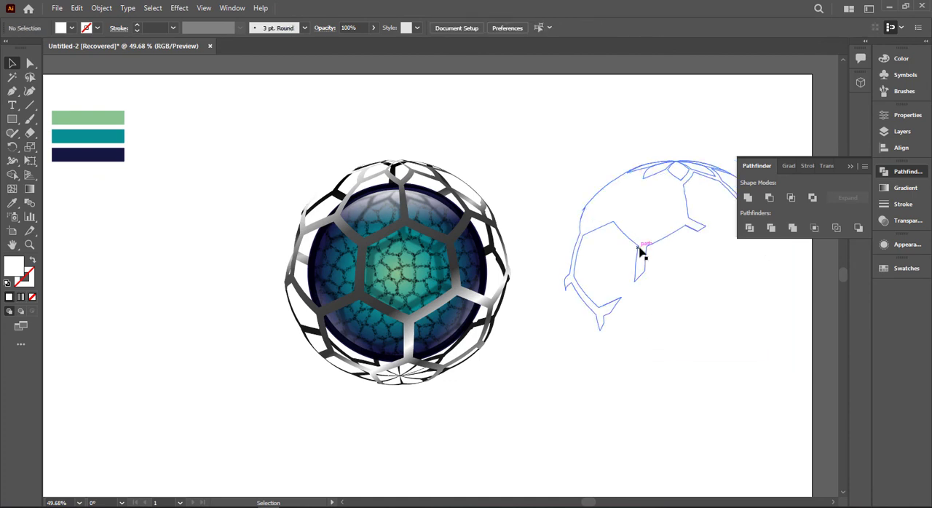
click(639, 248)
drag(639, 248, 364, 232)
scroll(364, 232, up, 5)
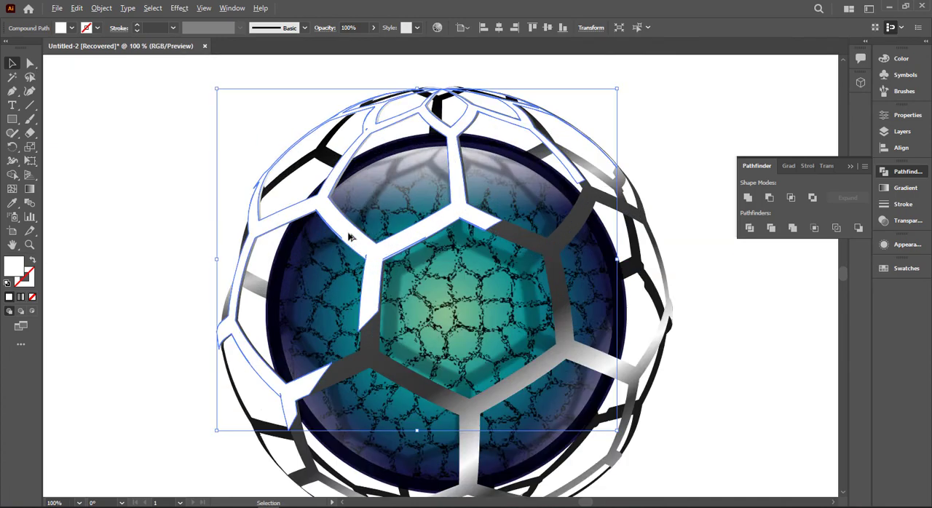
scroll(374, 246, up, 3)
drag(412, 272, 417, 272)
scroll(416, 271, down, 3)
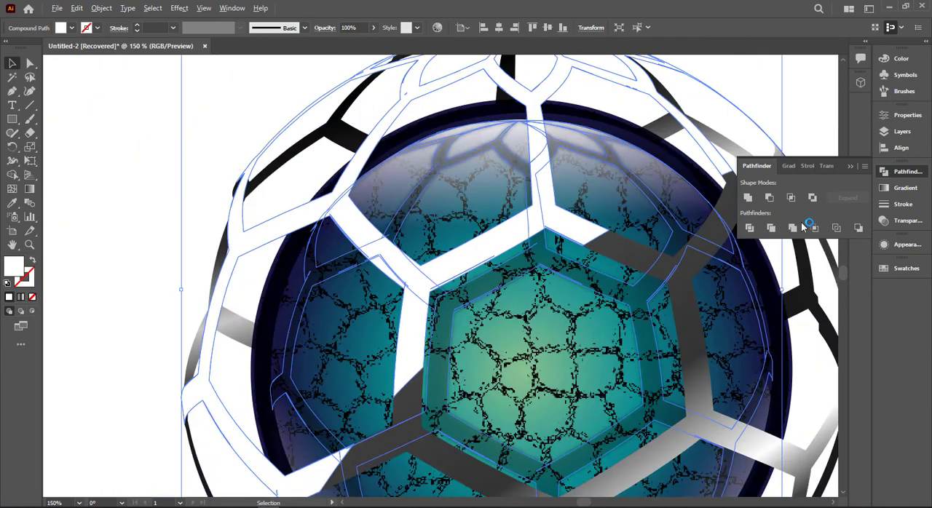
- Set the white honeycomb overlay's blending mode to Screen and lower its opacity to 39%
click(909, 222)
click(784, 184)
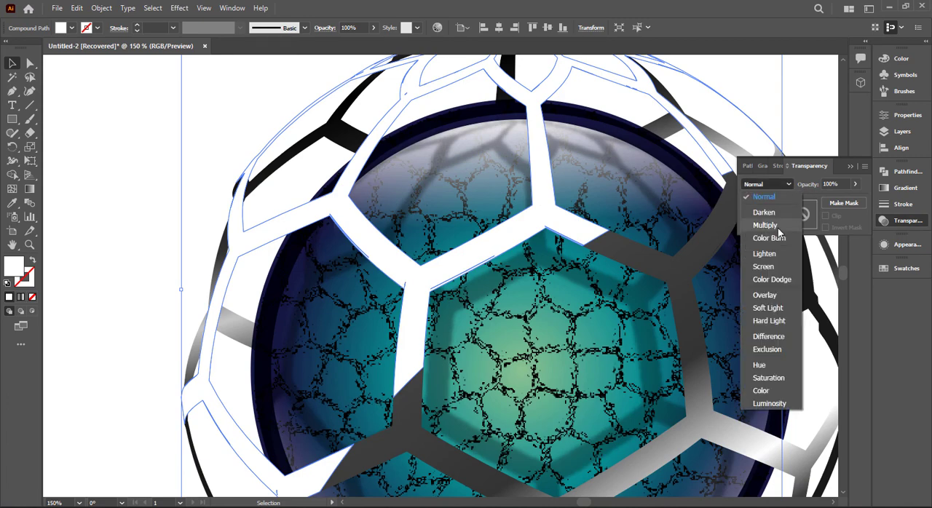
click(780, 270)
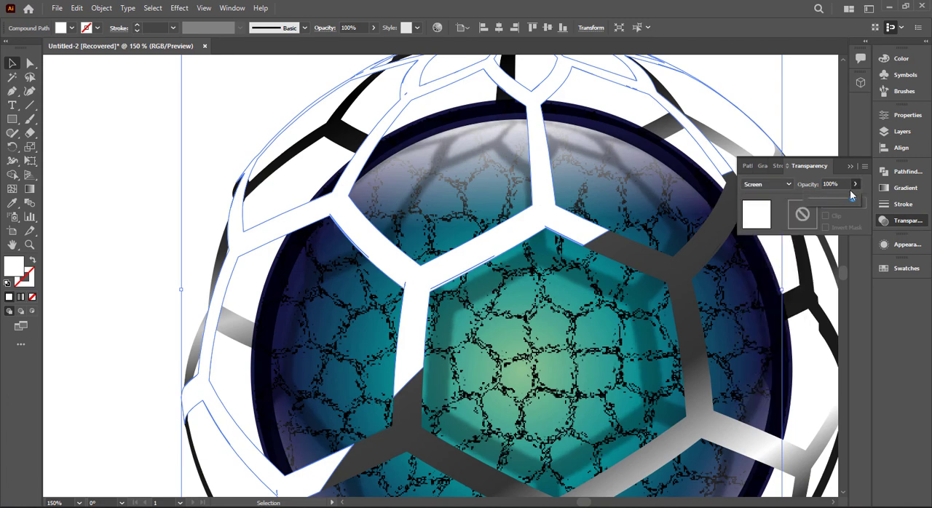
drag(852, 195, 827, 202)
- Restore the white honeycomb overlay's opacity to 100% and set its blending mode to Multiply
click(784, 184)
click(786, 193)
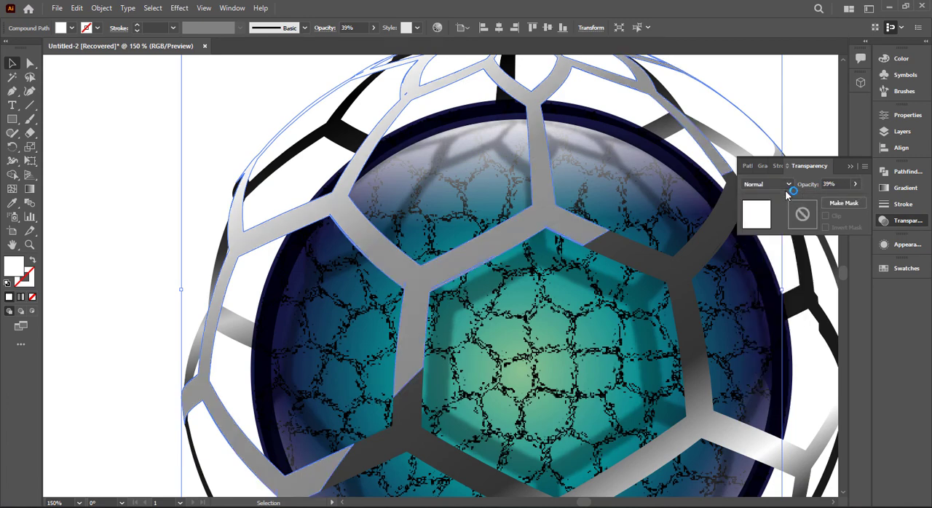
click(855, 185)
drag(872, 200, 866, 199)
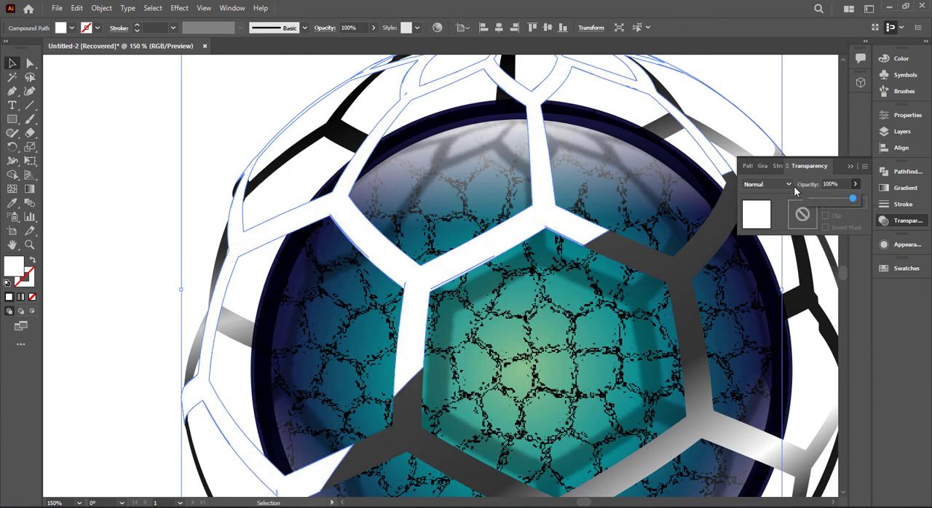
click(788, 185)
click(790, 220)
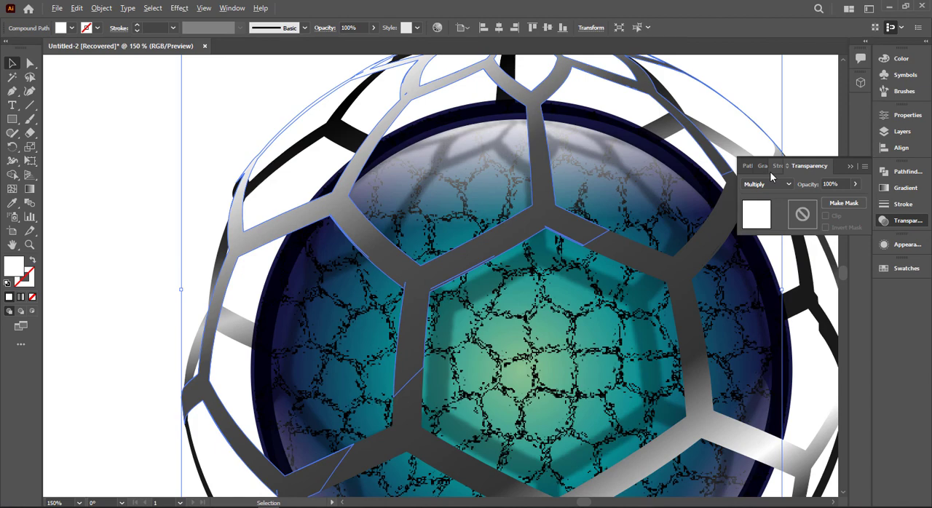
click(852, 167)
- Sample the inner ball's translucent white gloss gradient with the Eyedropper and apply it to the honeycomb overlay
scroll(818, 176, down, 2)
scroll(663, 237, down, 1)
key(i)
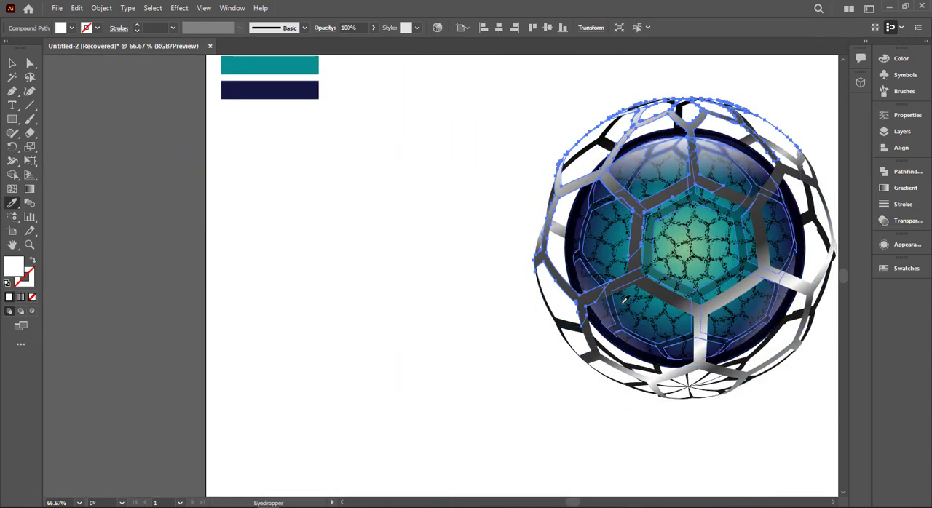
click(607, 312)
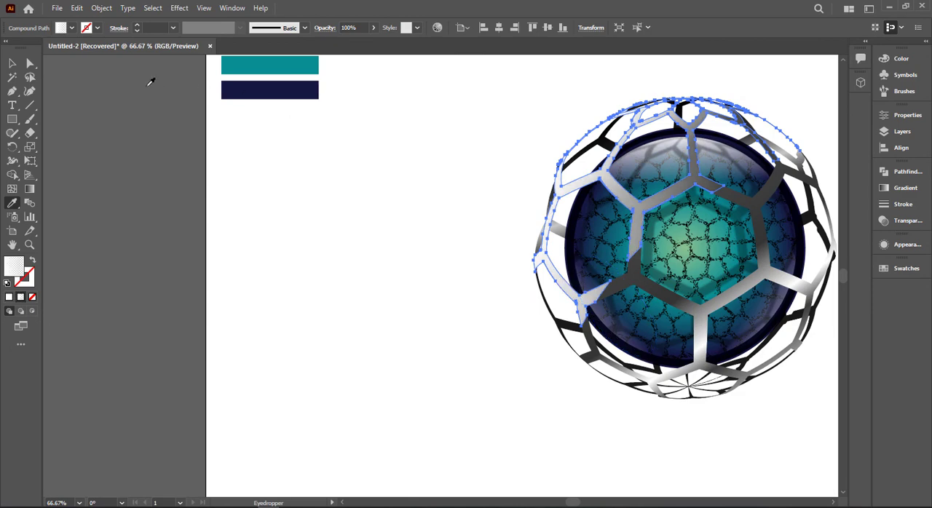
click(17, 67)
click(429, 167)
- Redirect the overlay's gradient diagonally so the white fades from above the sphere's upper left towards its centre
key(space)
drag(434, 163, 249, 171)
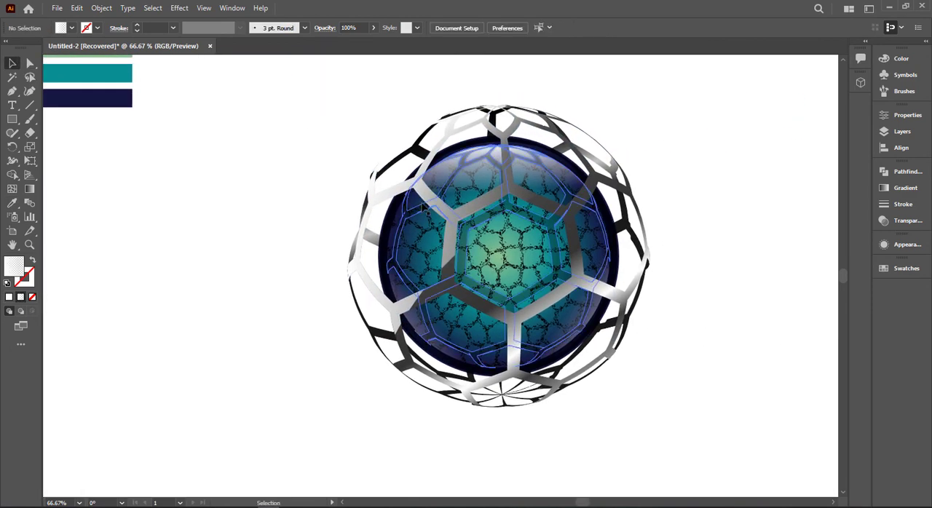
click(431, 201)
key(g)
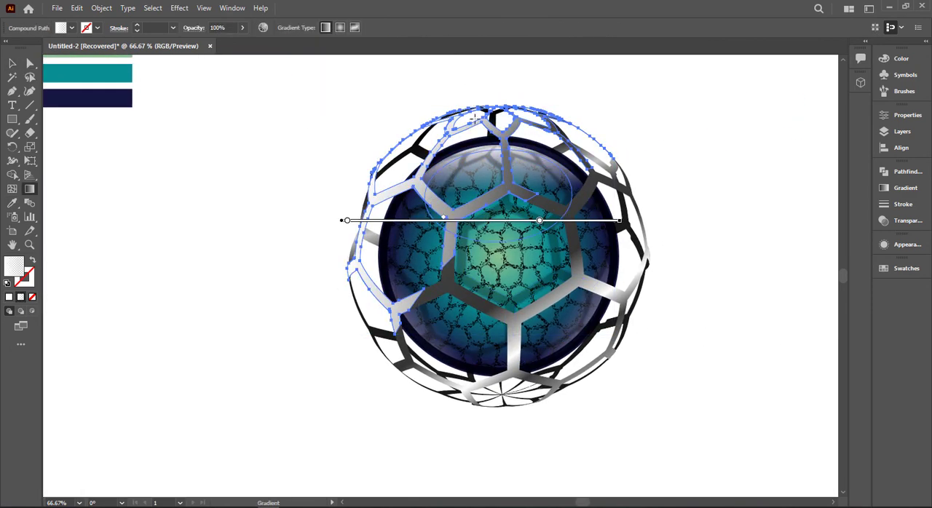
drag(472, 67, 460, 297)
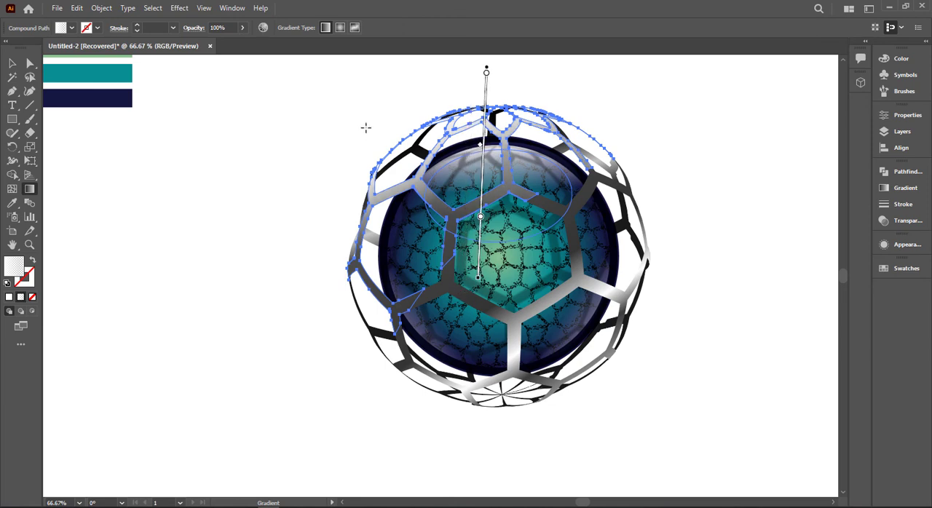
drag(368, 96, 418, 80)
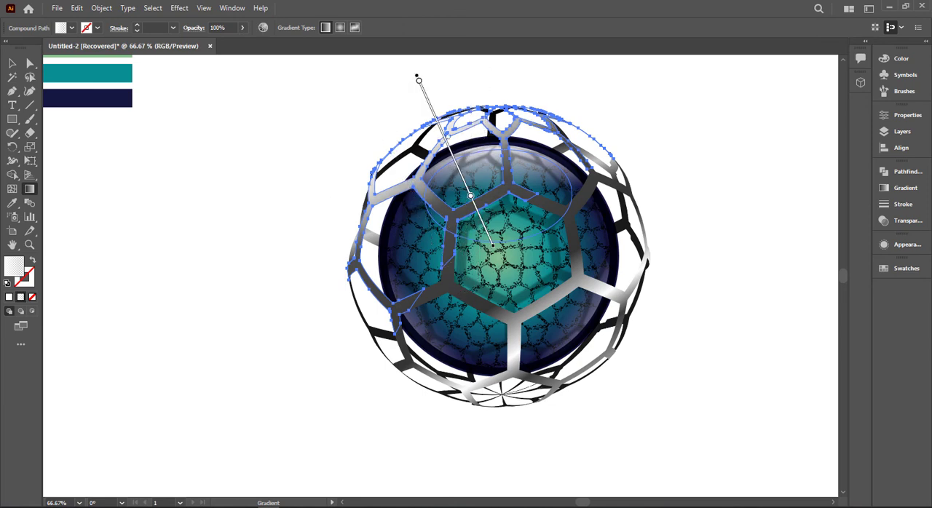
click(16, 62)
click(281, 160)
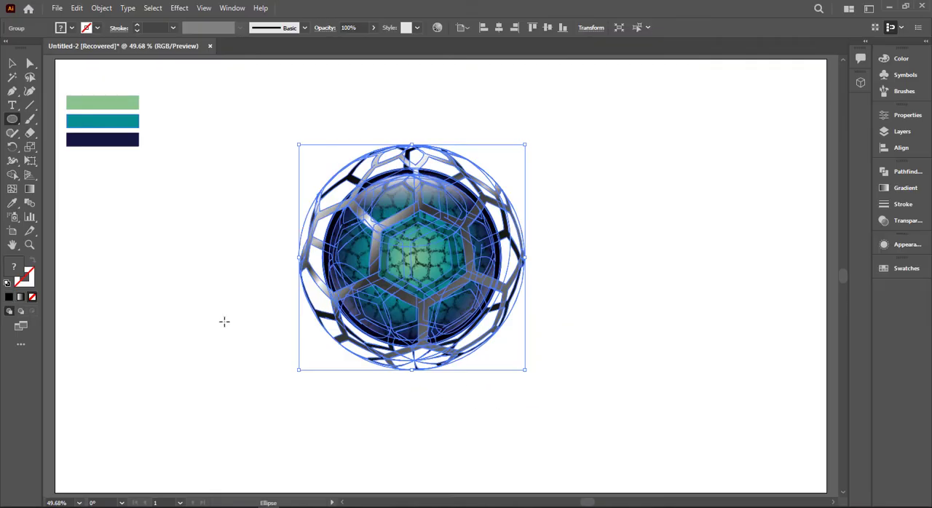
- Draw a circle beside the sphere and give it a reversed radial gradient, black in the centre fading to white
drag(164, 262, 257, 355)
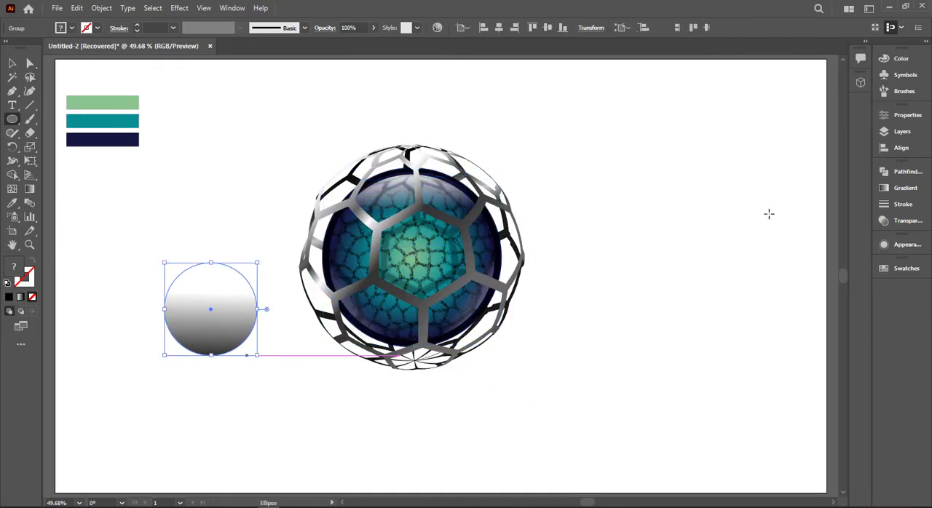
click(905, 190)
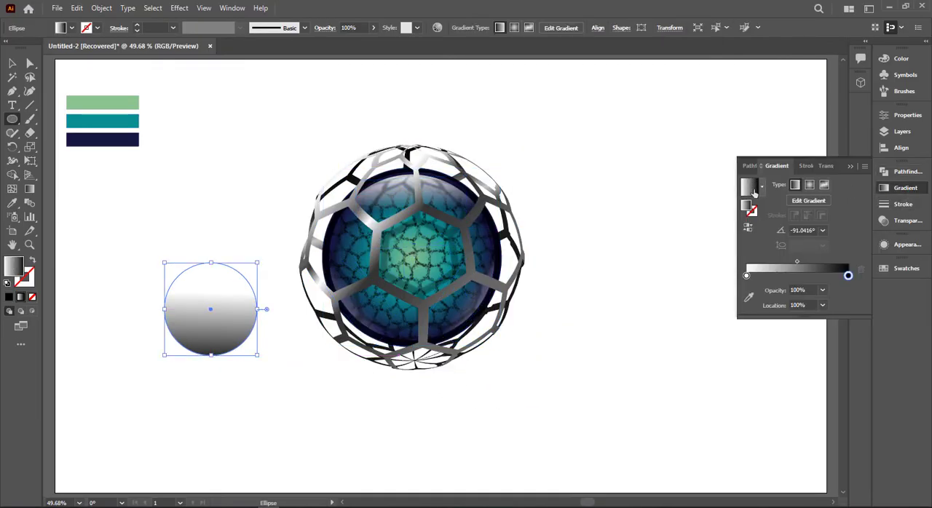
click(808, 185)
click(762, 186)
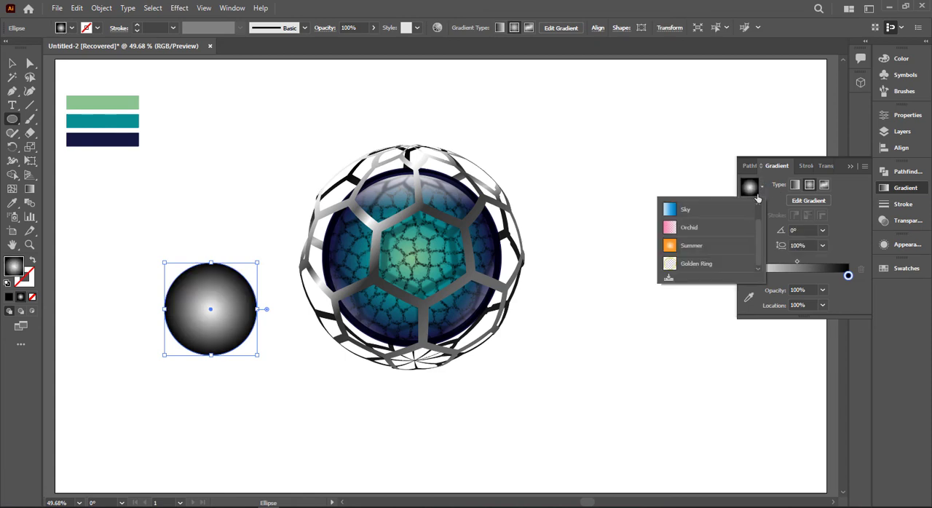
click(762, 186)
click(748, 230)
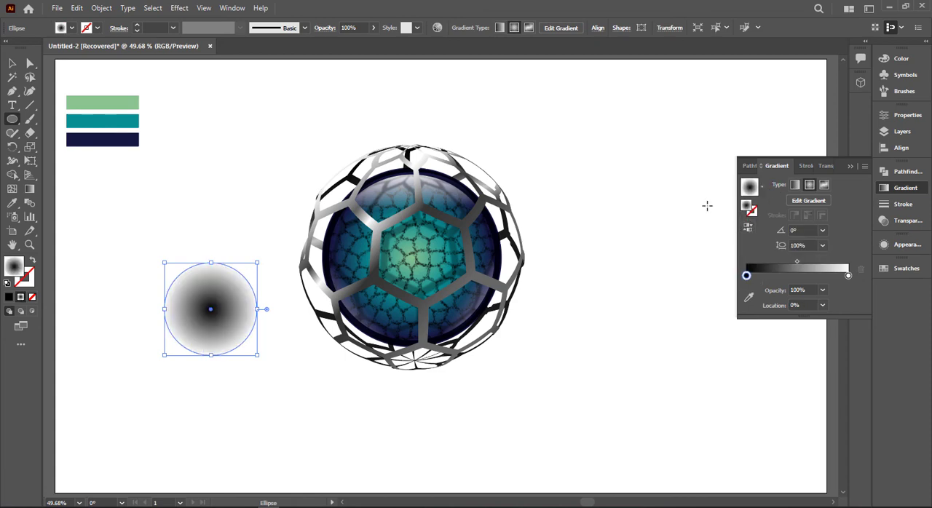
- Flatten the gradient circle into a thin ellipse beneath the sphere and bring the sphere group to the front
click(16, 64)
drag(210, 263, 437, 371)
click(225, 266)
right_click(437, 284)
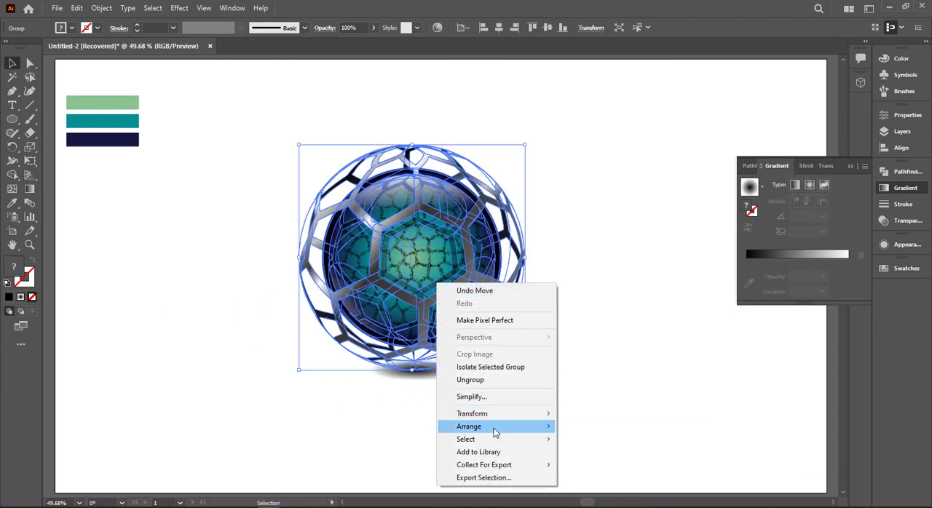
mouse_move(493, 428)
click(597, 424)
click(439, 376)
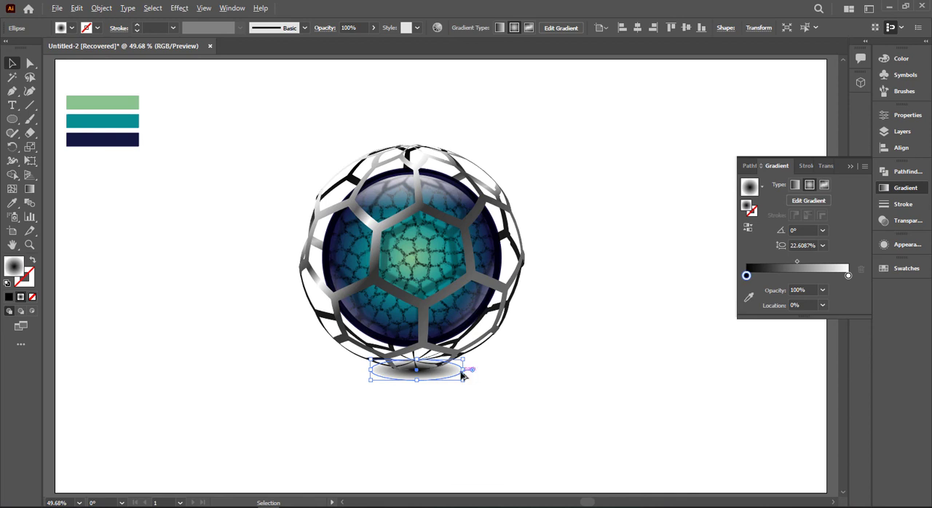
- Widen the shadow ellipse evenly to slightly more than the sphere's width and set its gradient midpoint to about 28.77%
drag(463, 375, 551, 370)
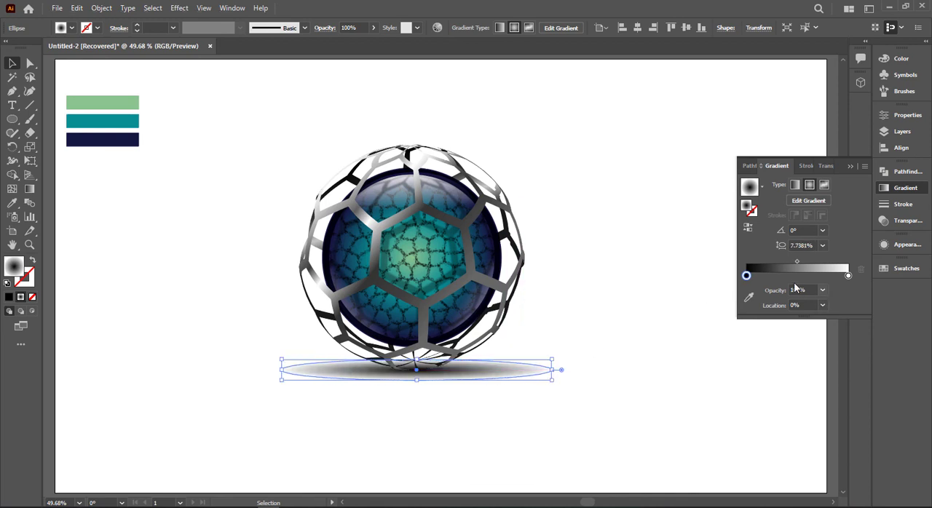
drag(797, 263, 777, 266)
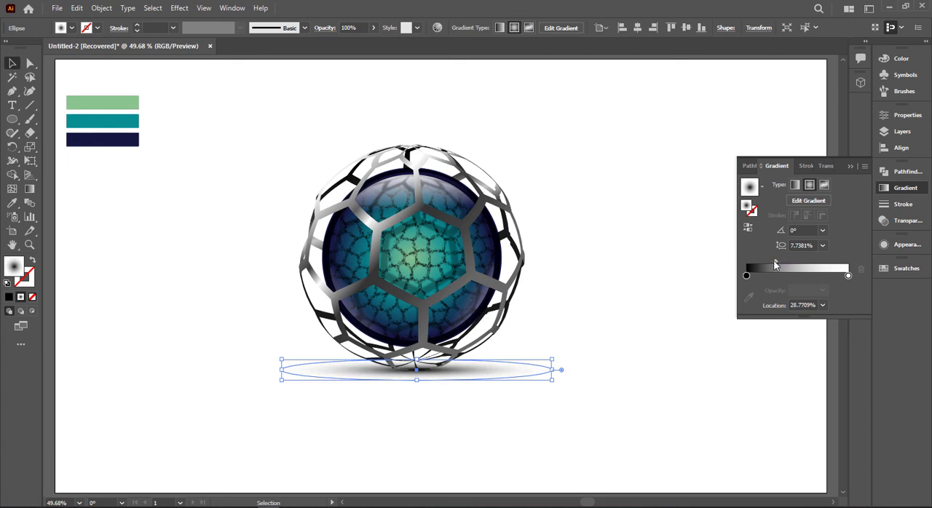
- Draw a rectangle covering the whole artboard with the current black-to-white radial gradient fill
click(599, 256)
click(850, 167)
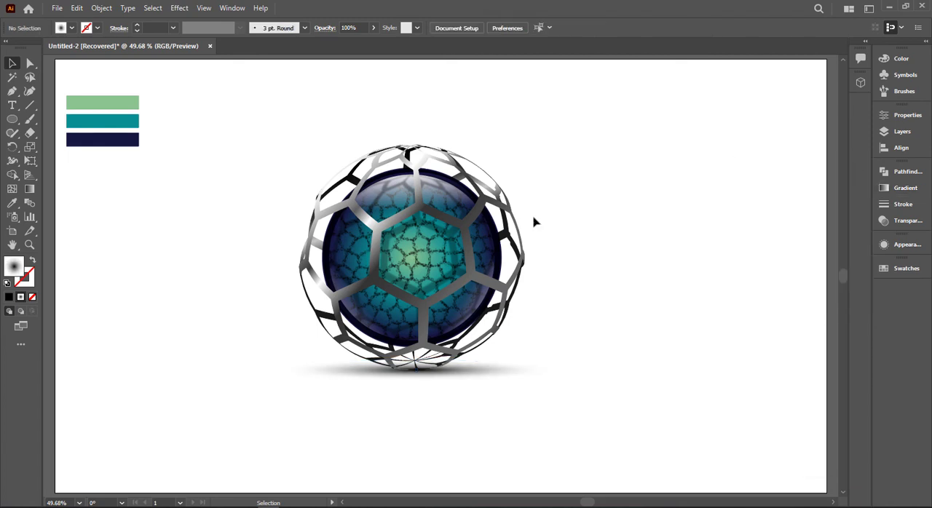
drag(11, 127, 62, 120)
alt+scroll(204, 152, down, 2)
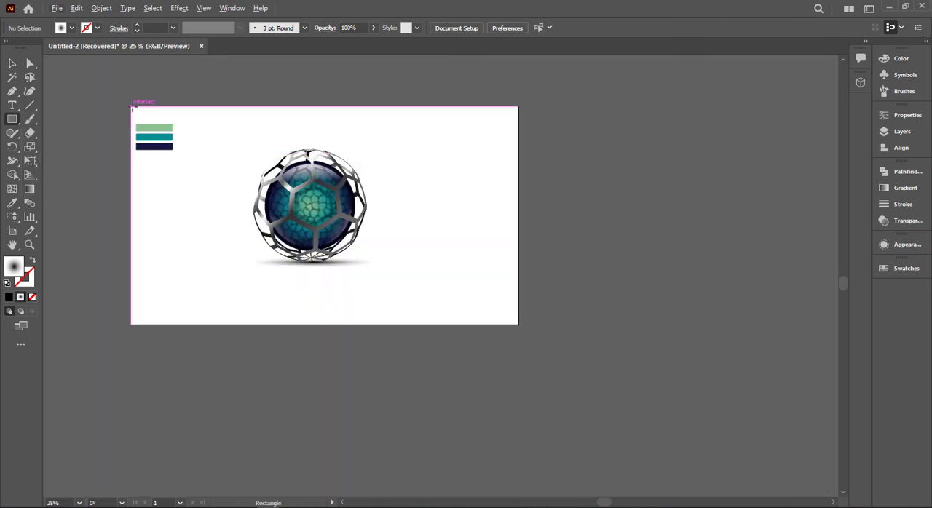
drag(132, 107, 518, 323)
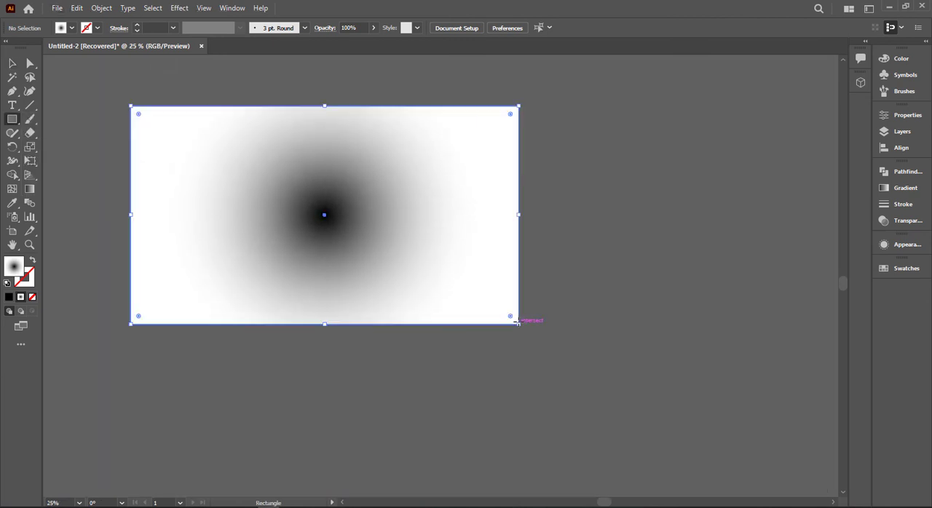
- Move the gradient rectangle straight down far enough to uncover the three colour sample bars
click(905, 187)
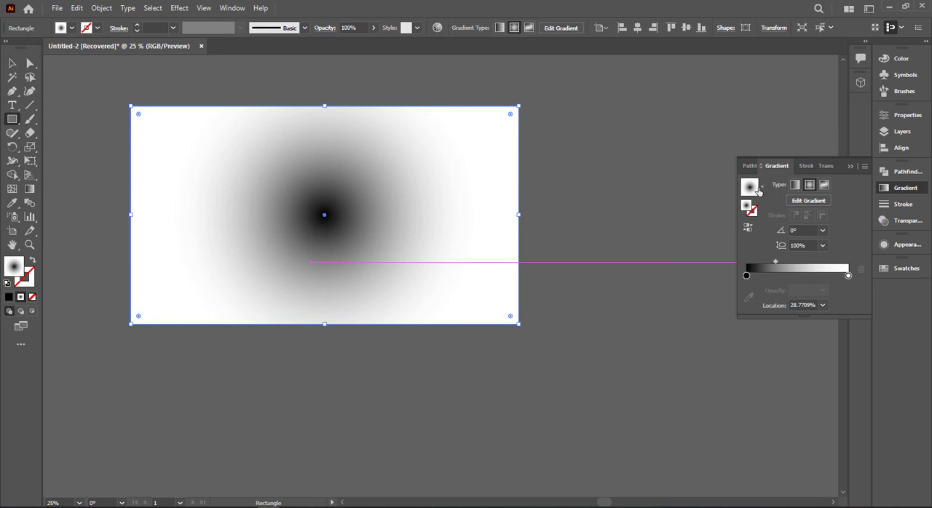
click(762, 187)
scroll(757, 227, up, 1)
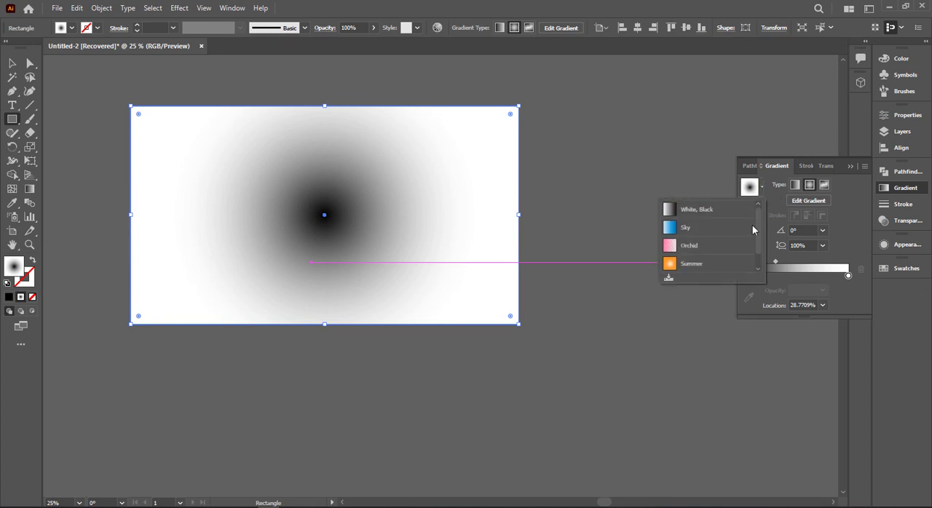
click(574, 185)
click(12, 63)
drag(289, 202, 292, 272)
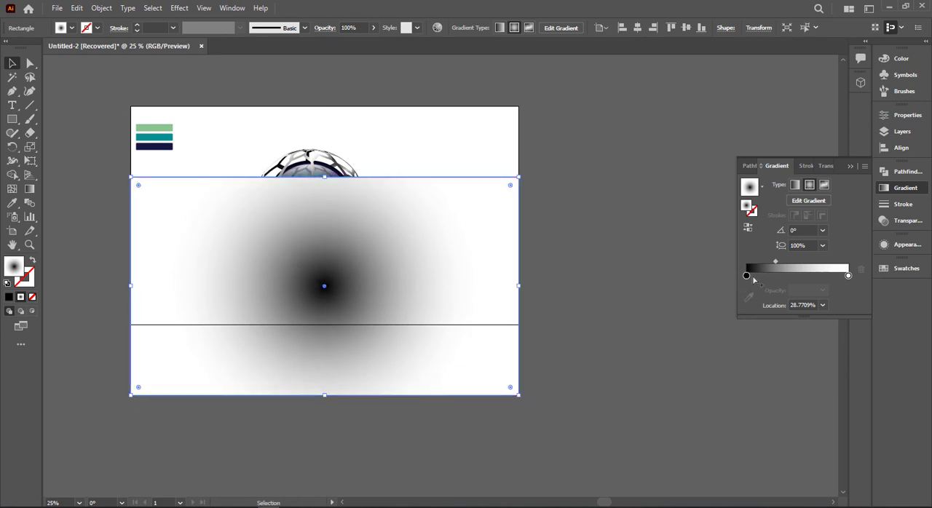
- Recolour the rectangle's radial gradient with the sampled navy at the centre and the sampled teal at the outer end
key(g)
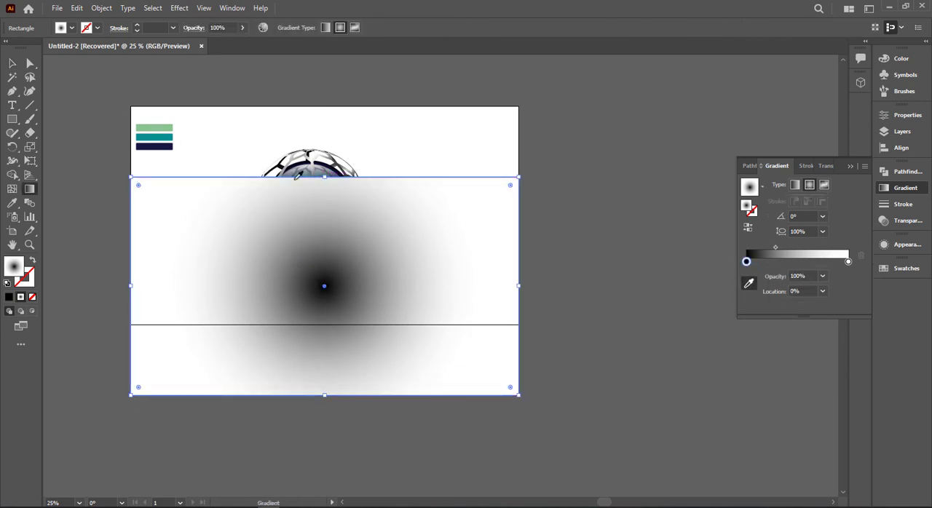
click(168, 146)
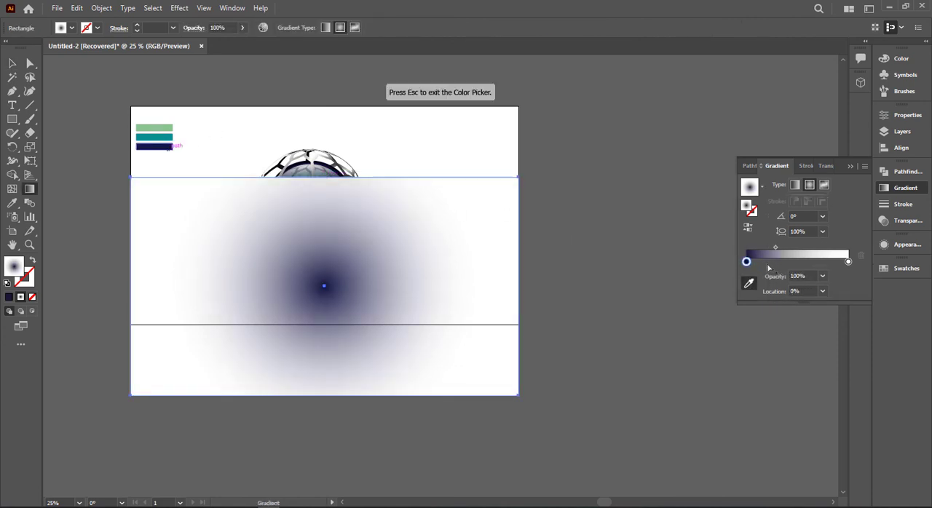
click(849, 263)
click(166, 136)
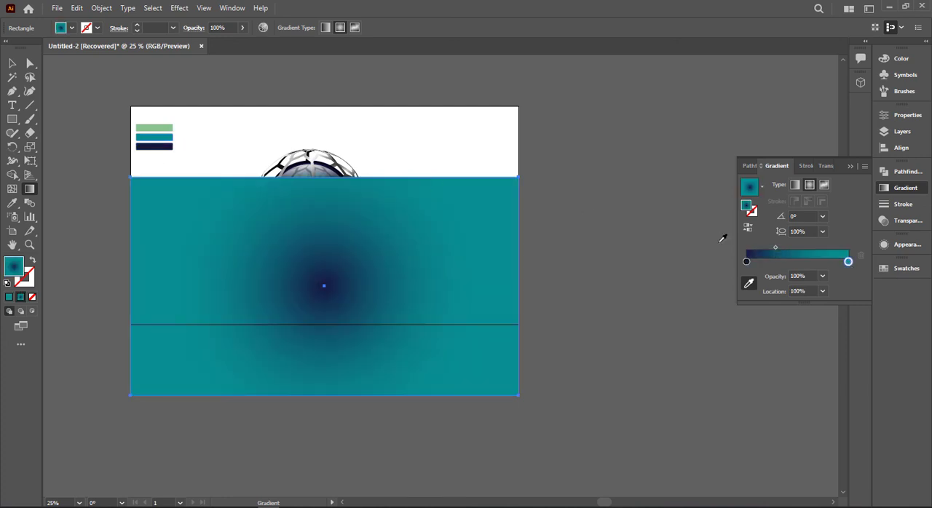
- Set the midpoint between the rectangle's navy and teal gradient stops to 50%
drag(784, 252, 810, 252)
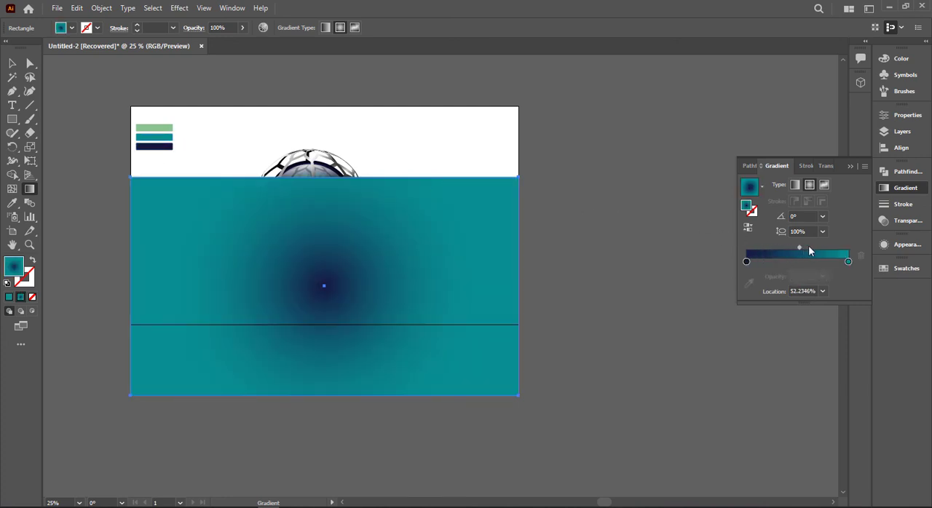
click(804, 291)
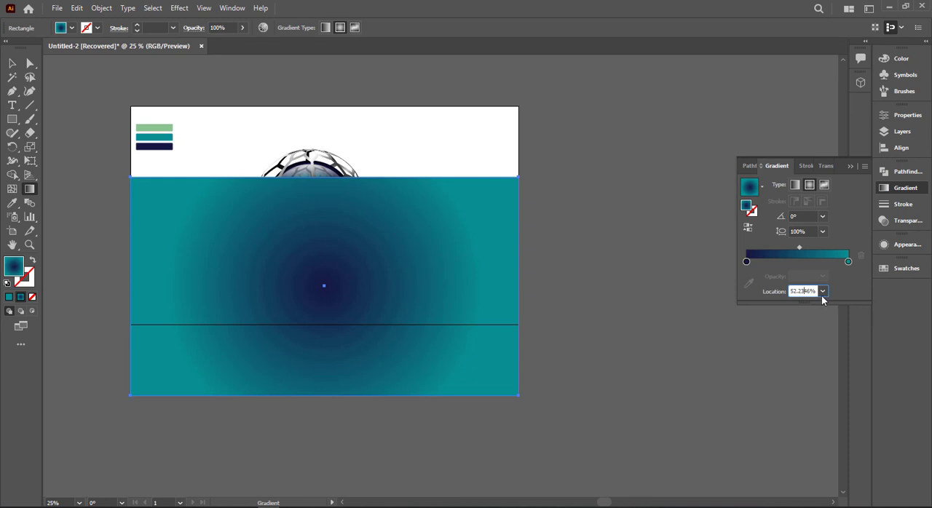
click(822, 292)
click(850, 368)
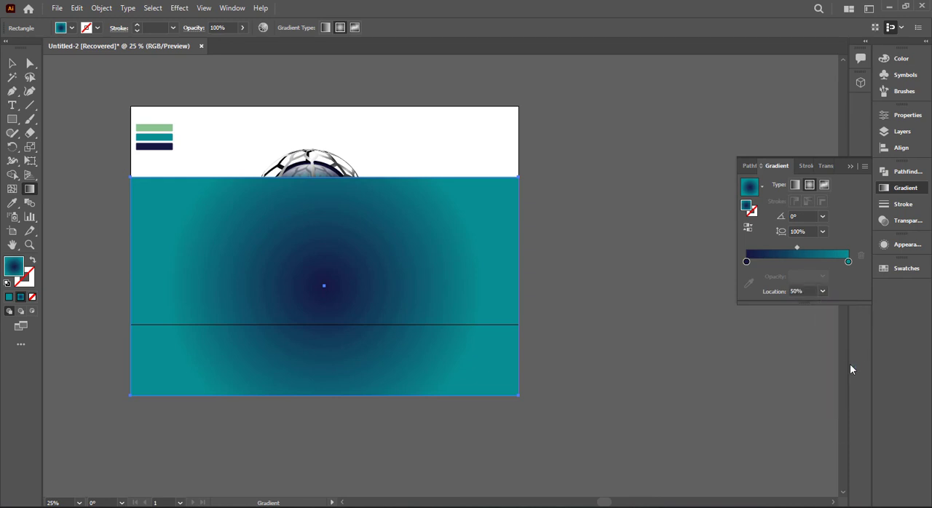
- Move the teal gradient stop inward to about 45% and add a second teal stop at the 100% end
drag(848, 263, 806, 266)
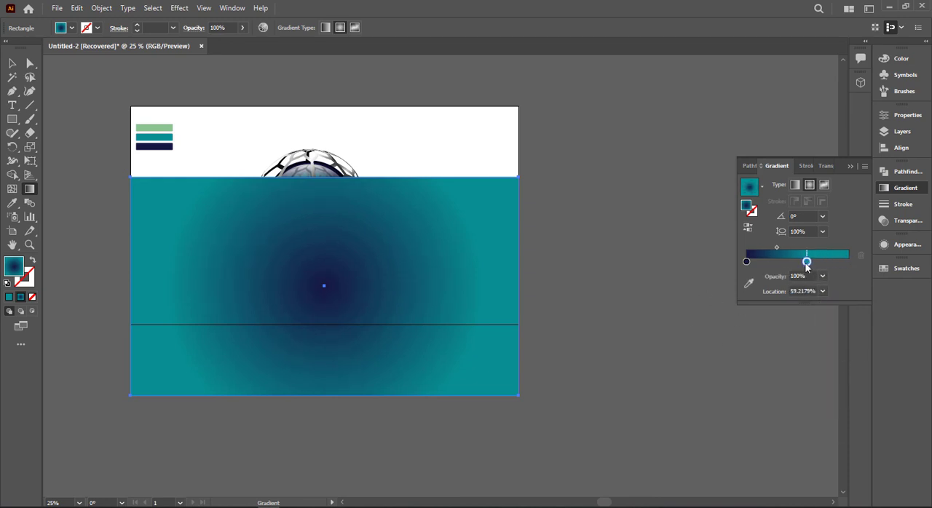
click(822, 276)
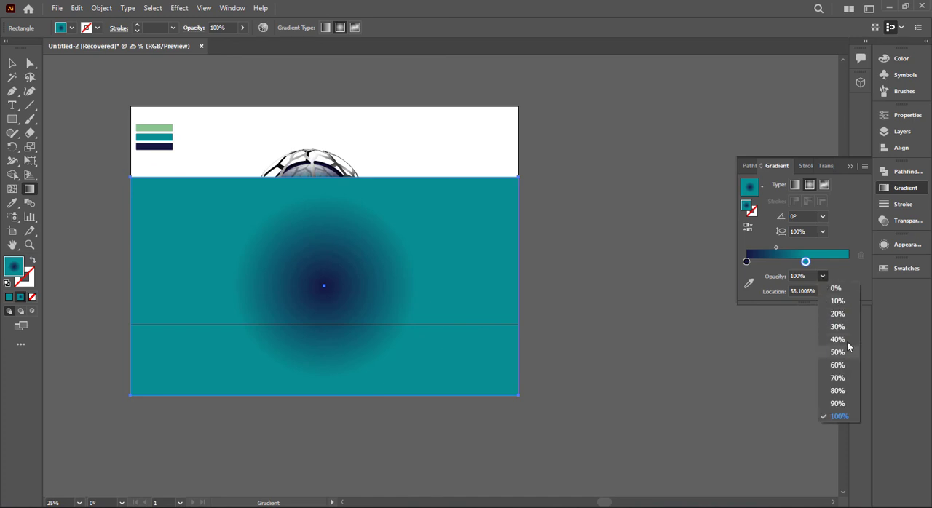
click(849, 349)
key(ctrl+z)
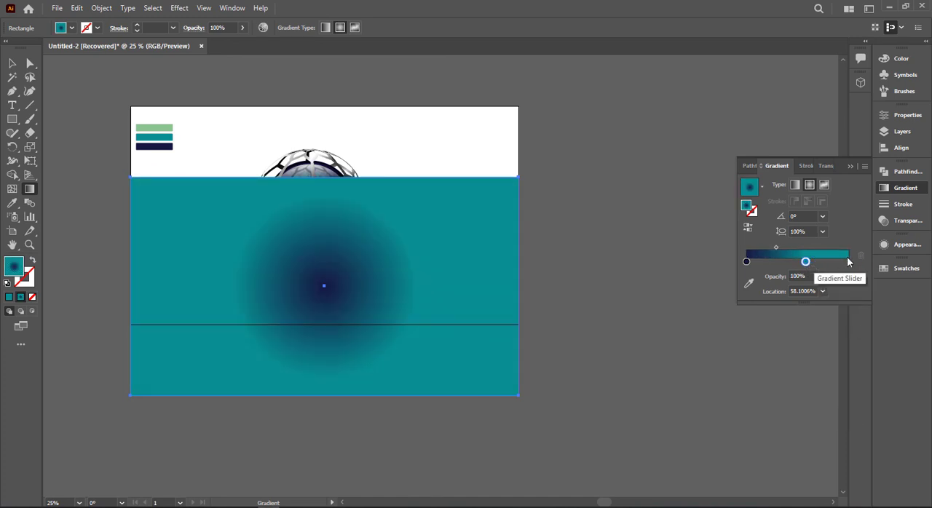
key(ctrl+z)
drag(847, 262, 792, 264)
click(827, 265)
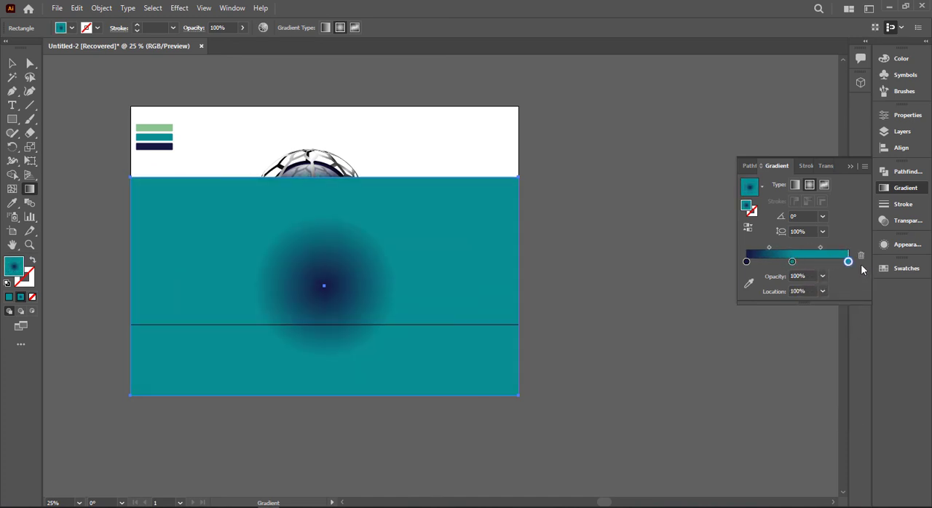
- Set the middle teal gradient stop's location to 50%
click(821, 291)
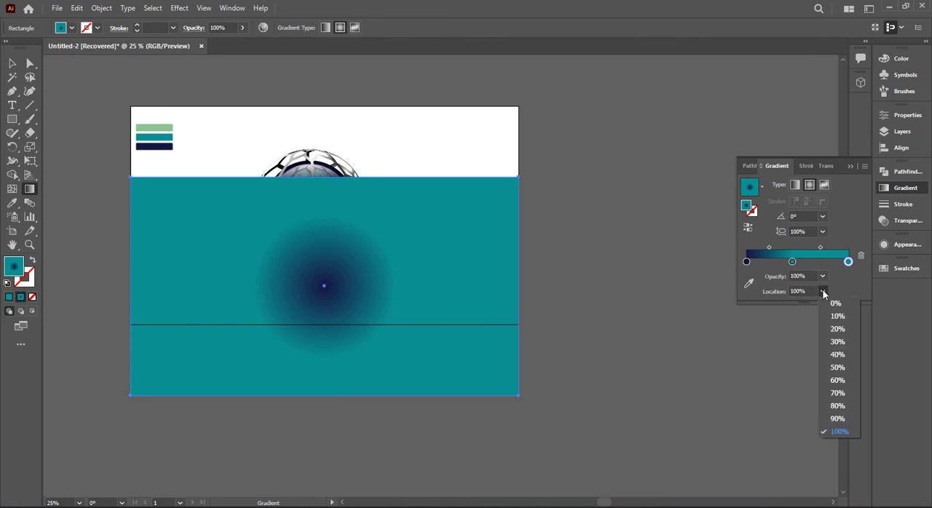
click(821, 290)
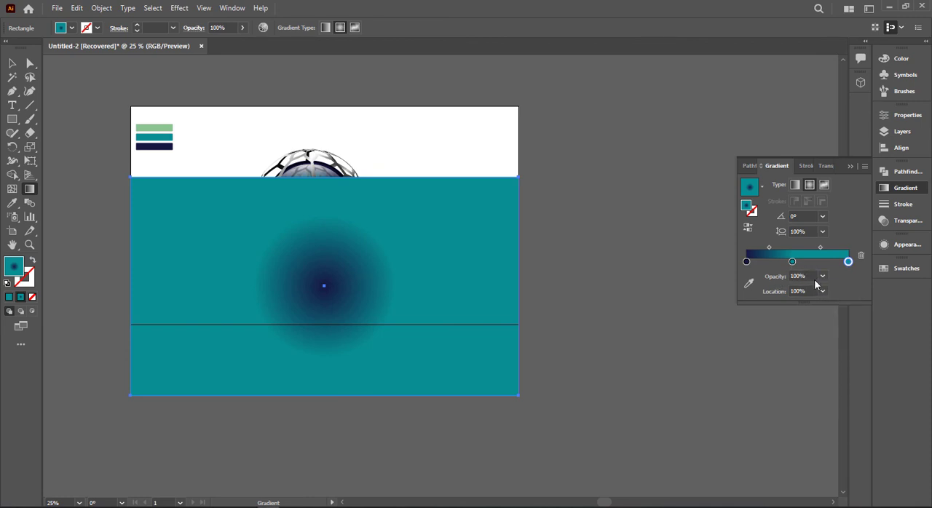
click(821, 290)
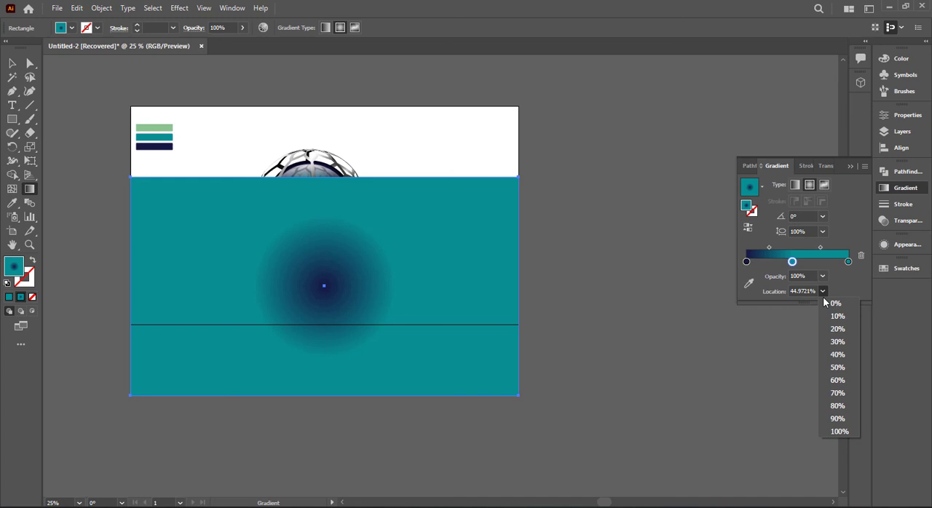
click(841, 367)
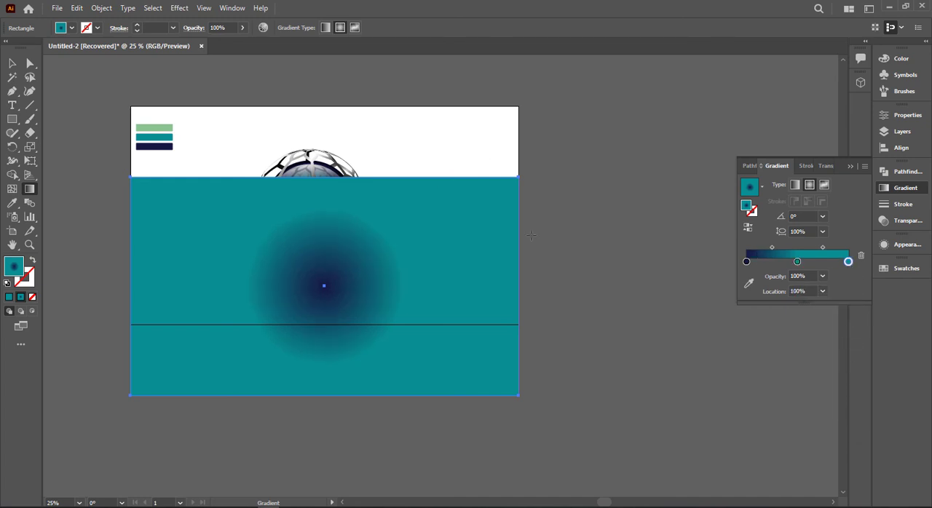
- Colour the outer gradient stop with the sampled light green and reverse the gradient so green sits in the centre
click(748, 283)
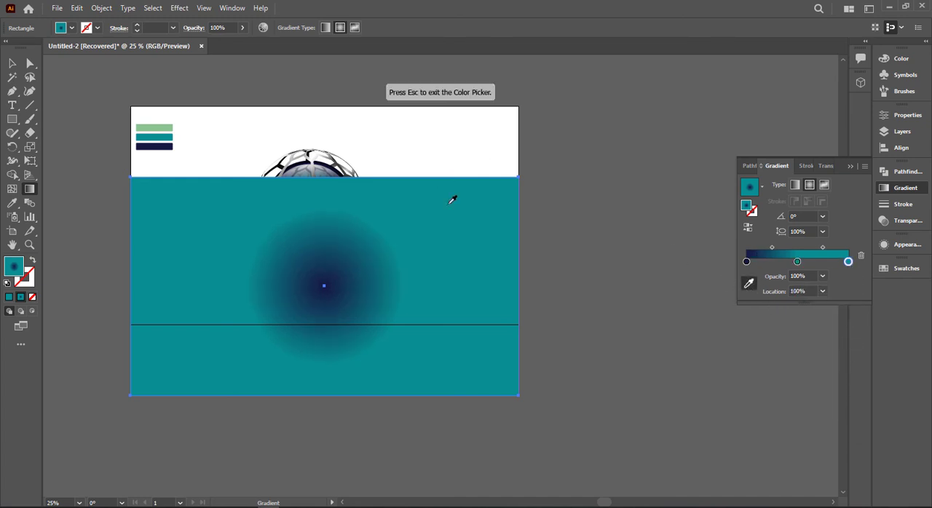
click(164, 126)
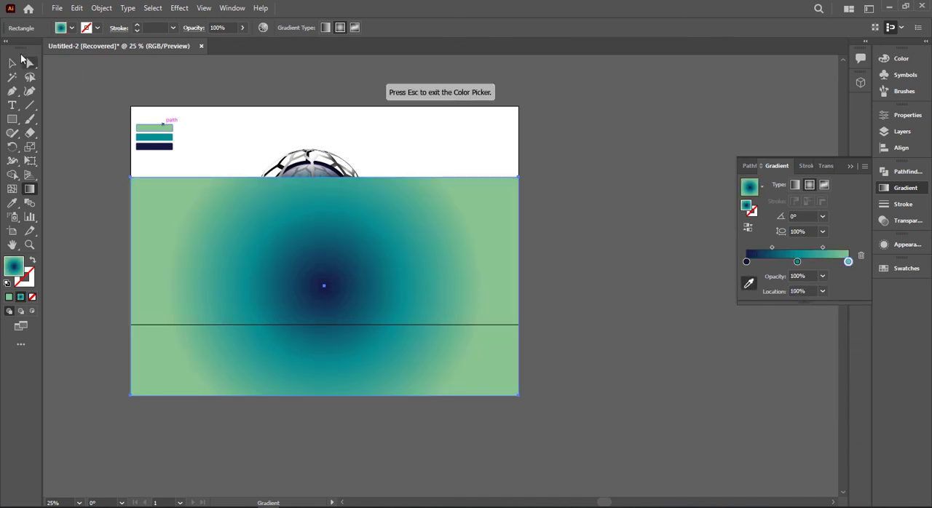
click(798, 263)
click(748, 228)
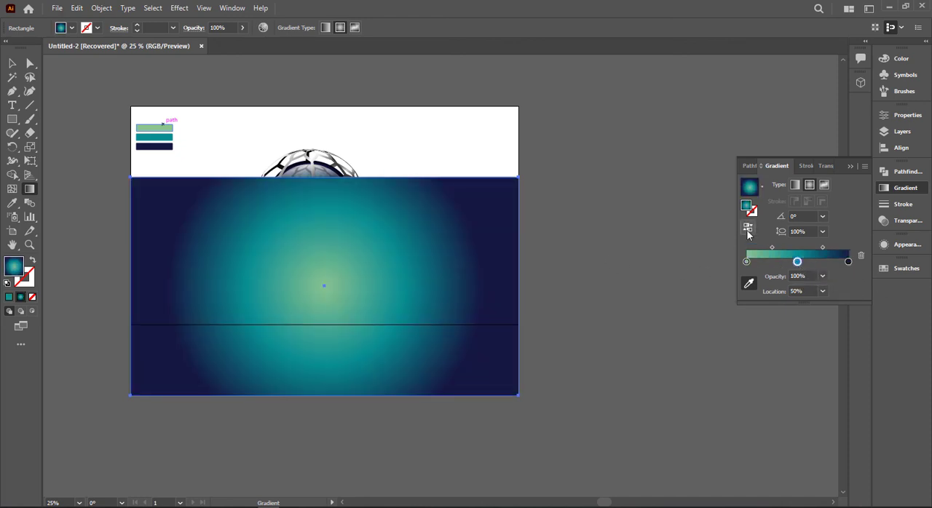
- Send the gradient rectangle to the back and move it up over the artboard as the background
click(13, 63)
right_click(410, 290)
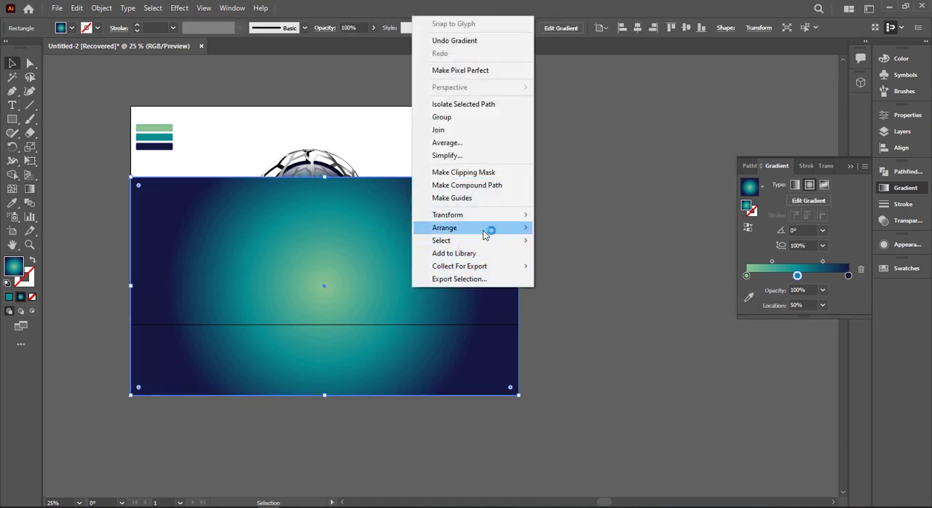
click(553, 266)
drag(457, 286, 459, 225)
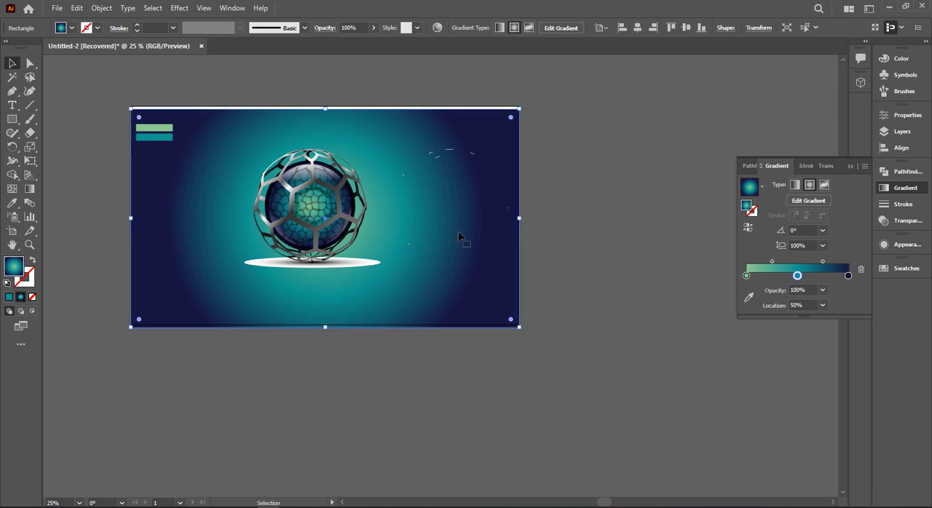
- Lock the background rectangle and delete the stray white line fragments beside the sphere
key(ctrl+2)
drag(384, 110, 549, 308)
key(Delete)
- Unlock the background rectangle and shift it up slightly to align exactly with the artboard
key(ctrl+0)
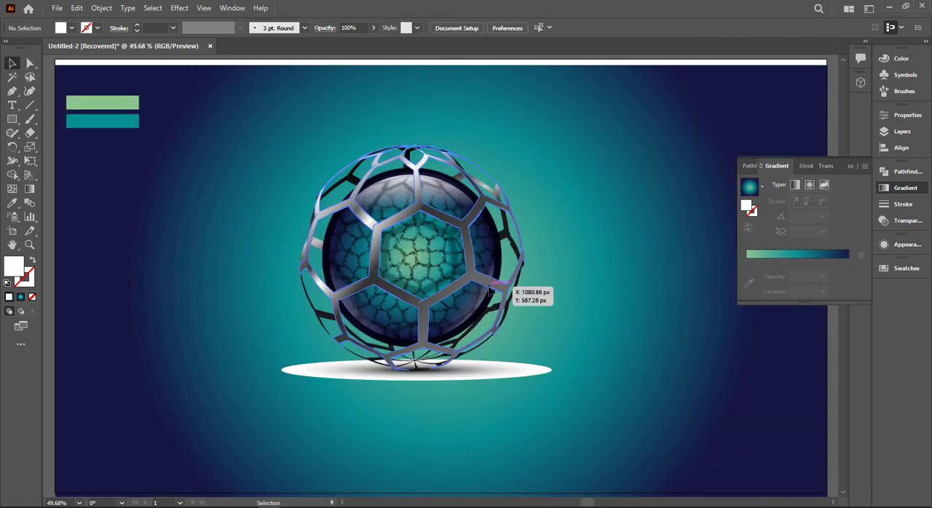
key(ctrl+alt+2)
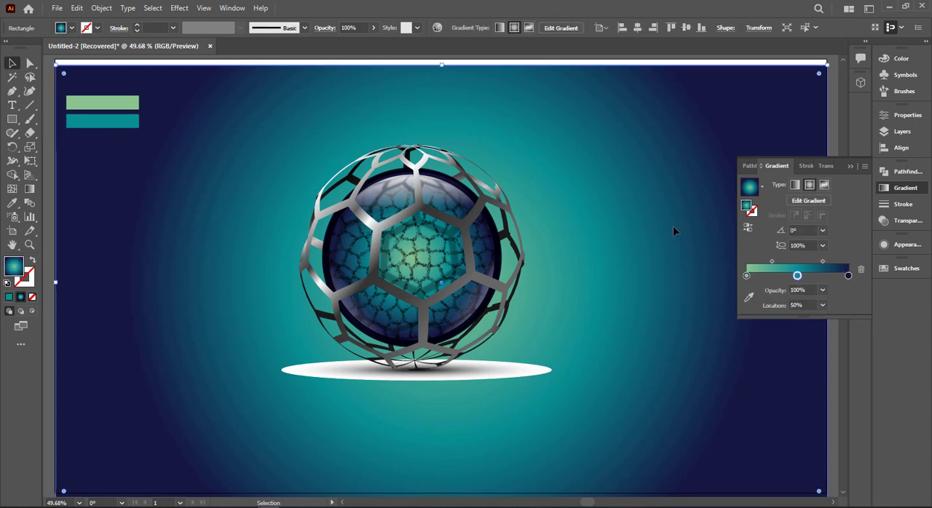
drag(672, 226, 672, 220)
- Change the shadow ellipse's blend mode so its white outer area drops out and only the dark centre shades the background
click(499, 366)
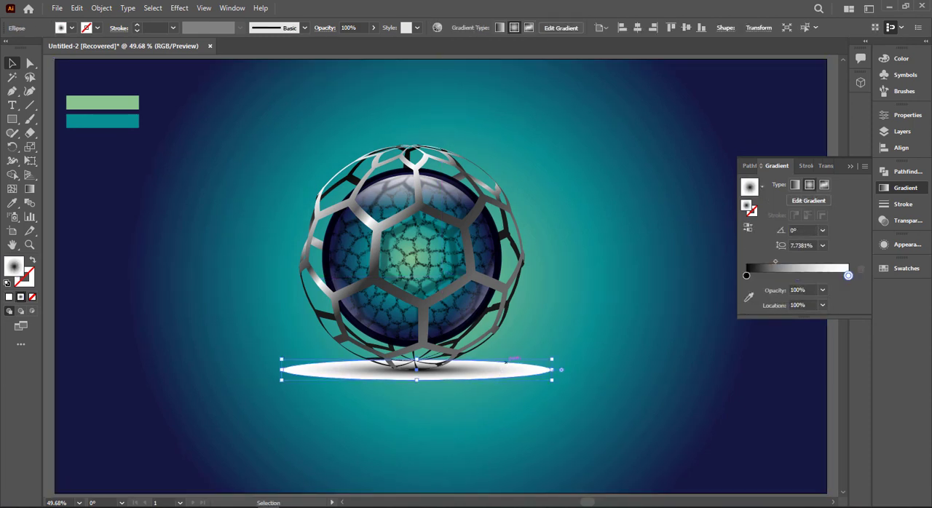
click(897, 221)
click(774, 187)
click(777, 225)
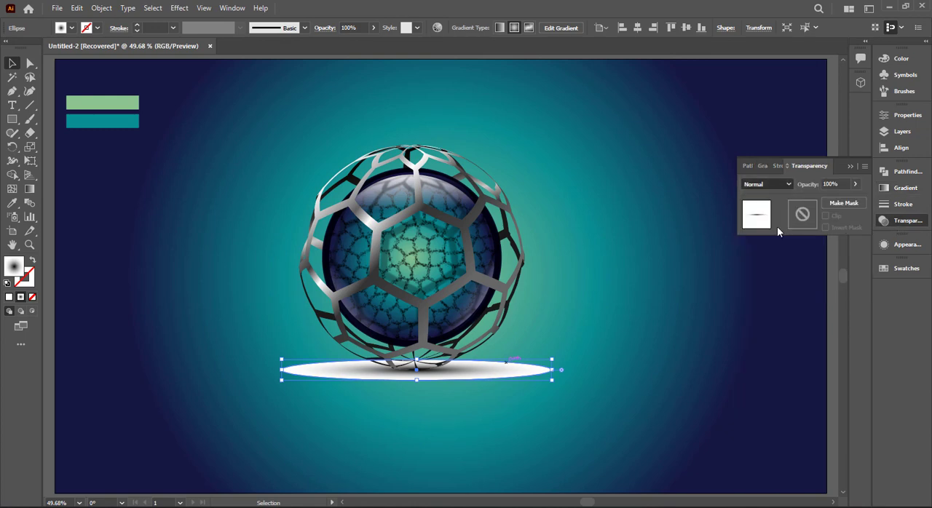
click(849, 166)
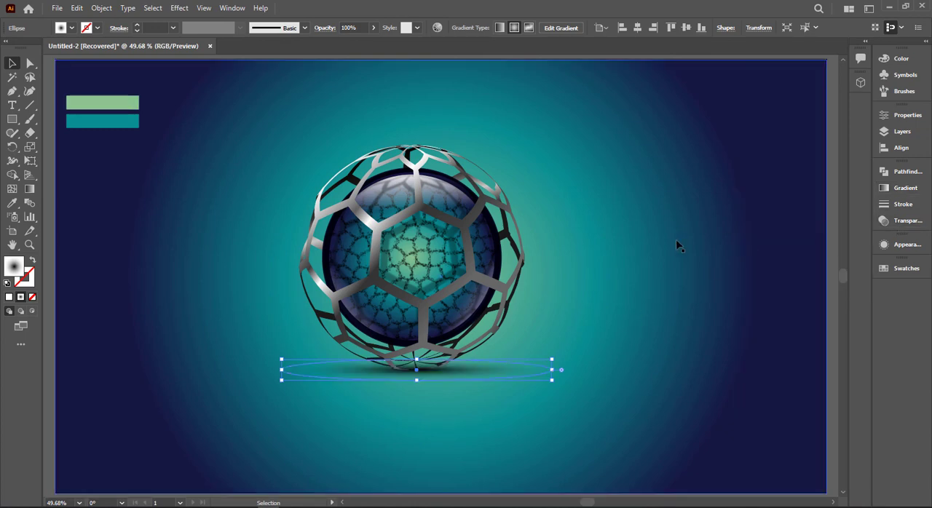
- Redirect the background's radial gradient so its green centre lies below the sphere and the fade extends past the artboard's right edge
scroll(677, 246, down, 3)
click(663, 261)
key(g)
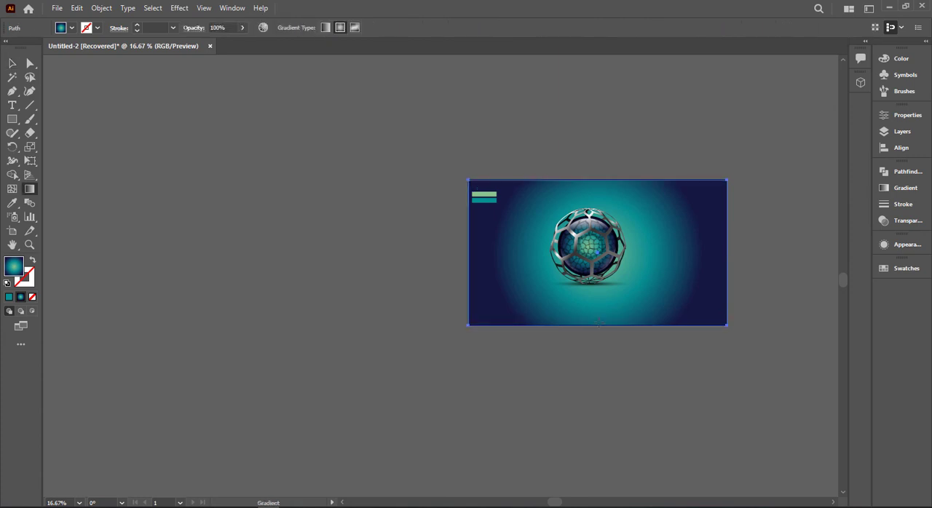
drag(632, 301, 805, 308)
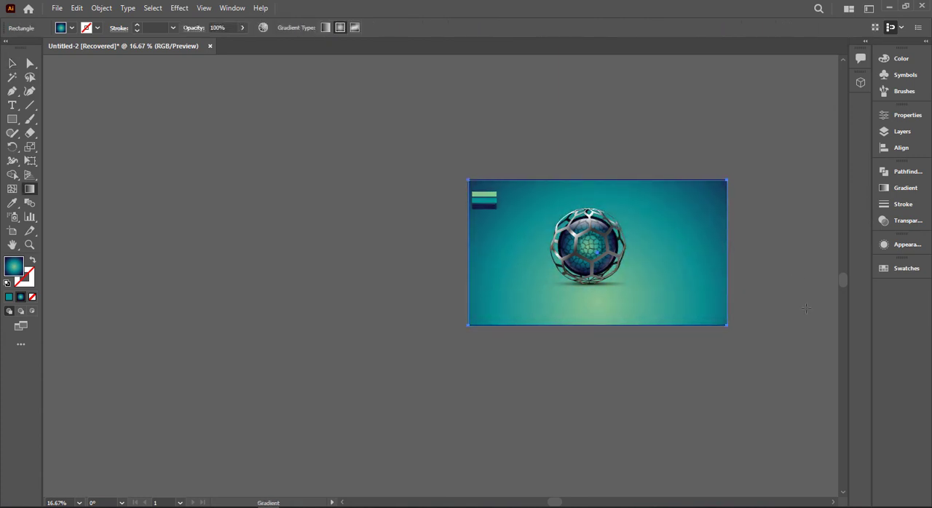
click(11, 61)
key(ctrl+shift+a)
key(ctrl+0)
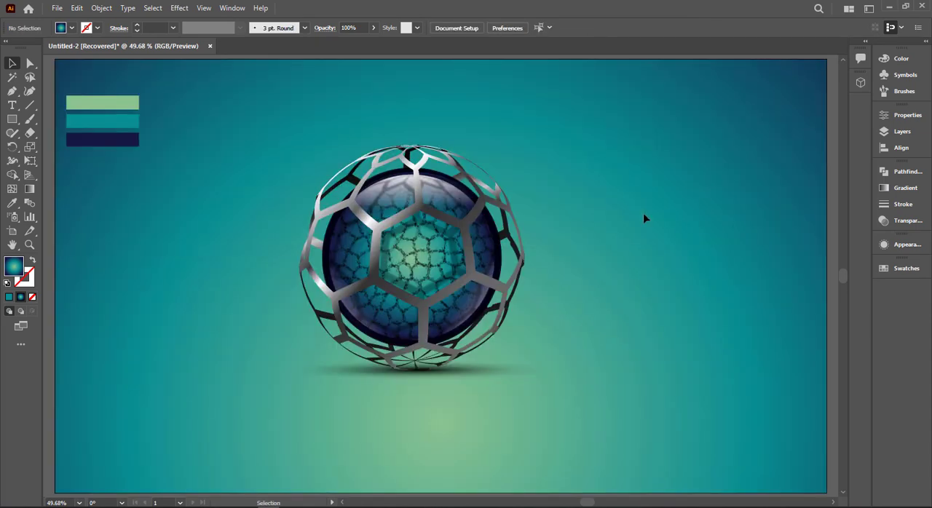
click(486, 209)
drag(507, 235, 510, 237)
key(ctrl+z)
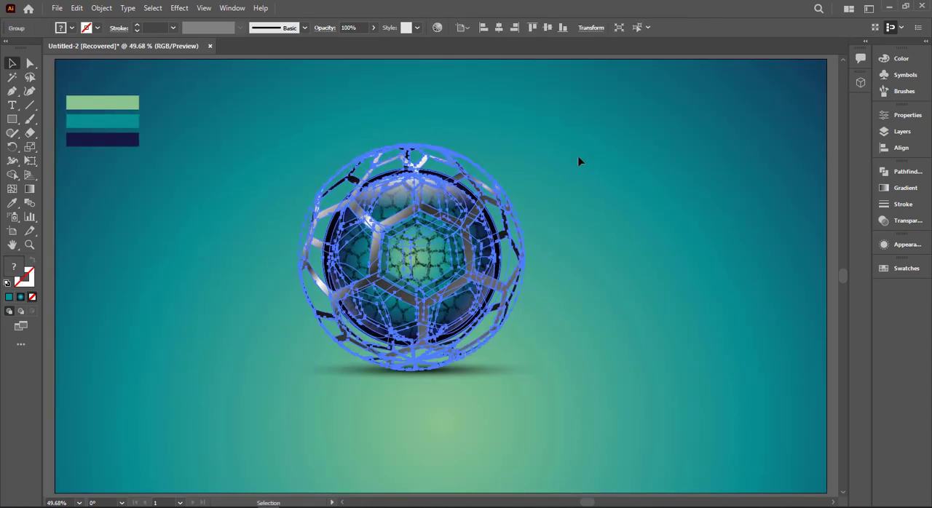
- Enlarge the sphere and its shadow together proportionally and move them right and down towards the artboard's centre
click(579, 160)
key(ctrl+a)
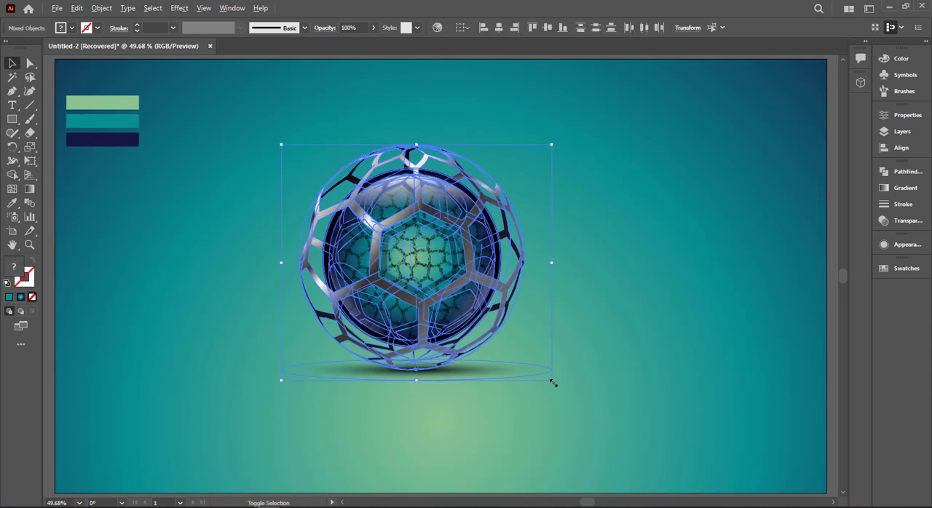
drag(551, 381, 588, 388)
click(596, 365)
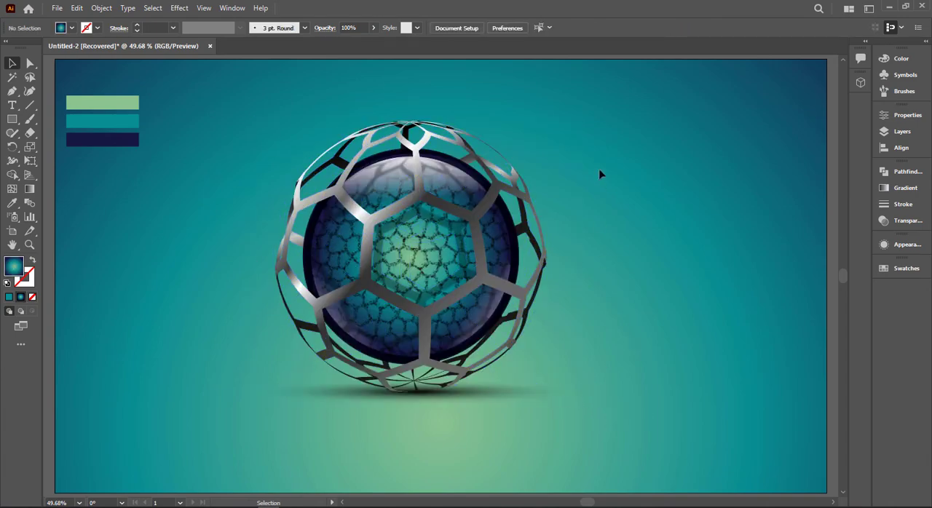
key(ctrl+a)
drag(448, 302, 485, 320)
- Delete the green, teal and navy colour sample bars from the artboard
click(663, 275)
click(124, 143)
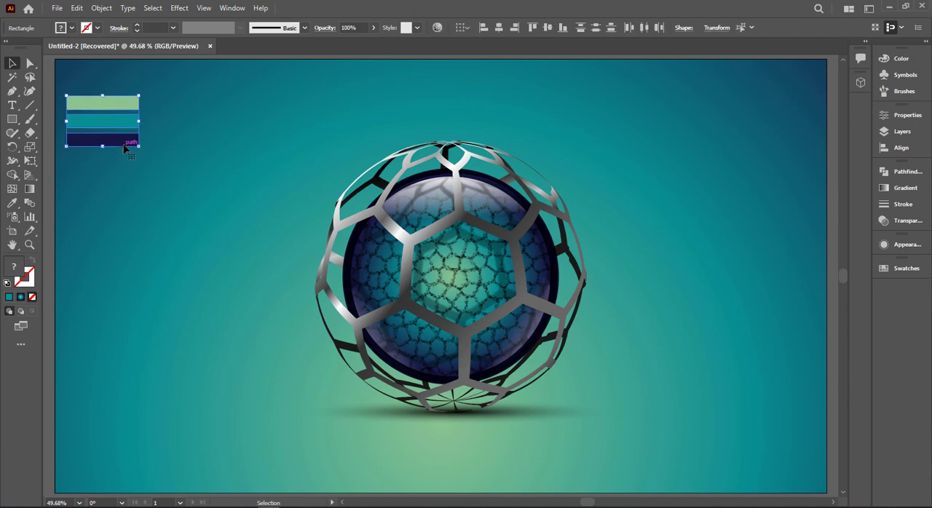
key(Delete)
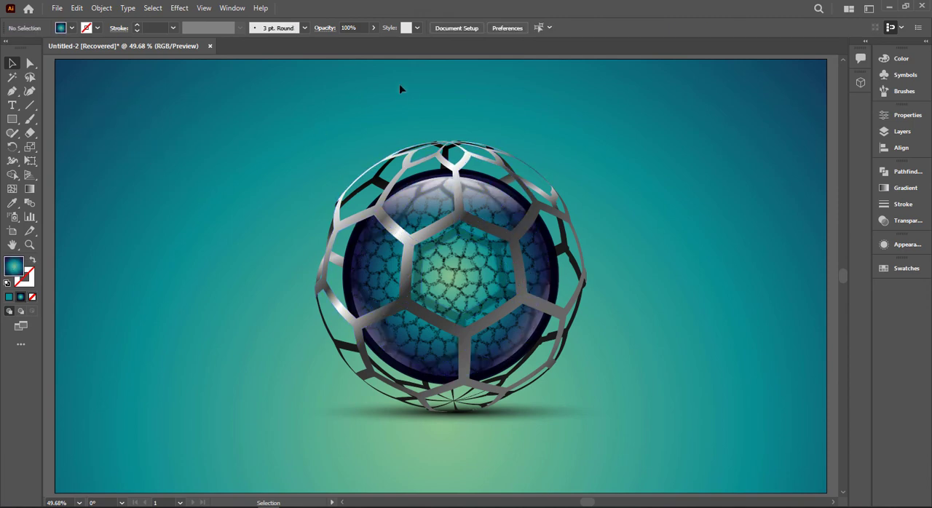